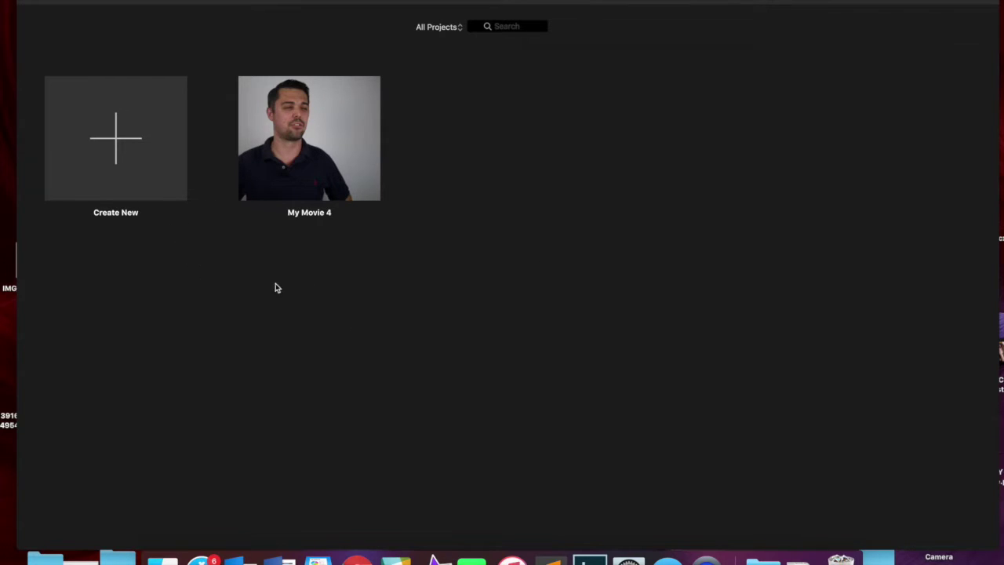
- Click the Create New tile to show the Movie and Trailer choices
{"action": "left_click", "coordinate": [117, 147]}
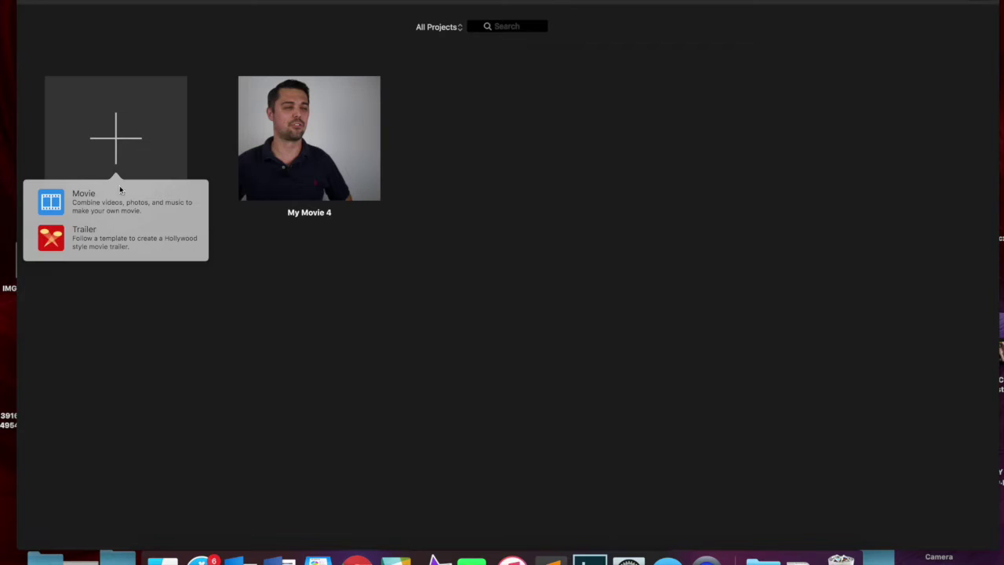
- Start a new Movie project and add an event named 11-9-18 to the iMovie Library
{"action": "left_click", "coordinate": [117, 202]}
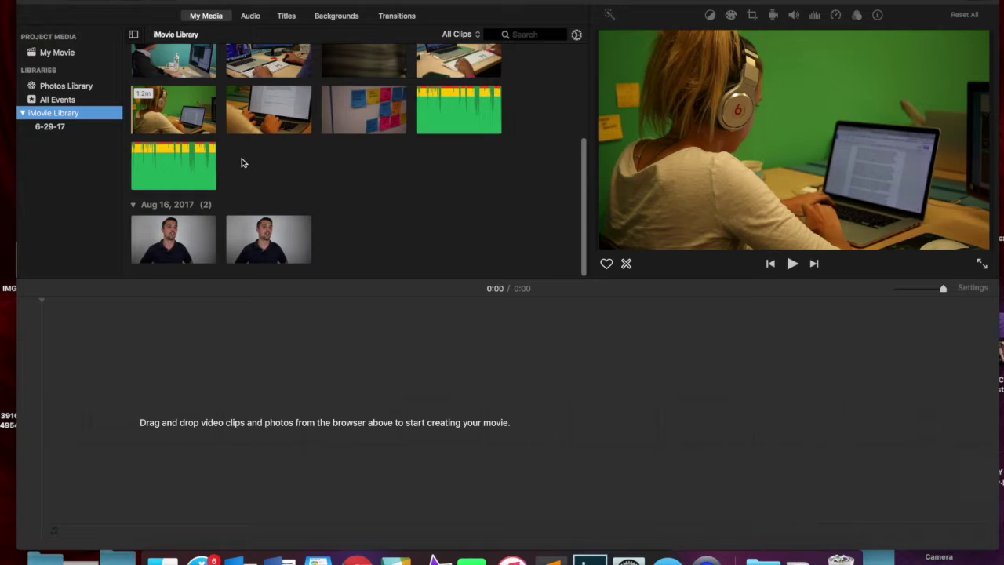
{"action": "right_click", "coordinate": [75, 116]}
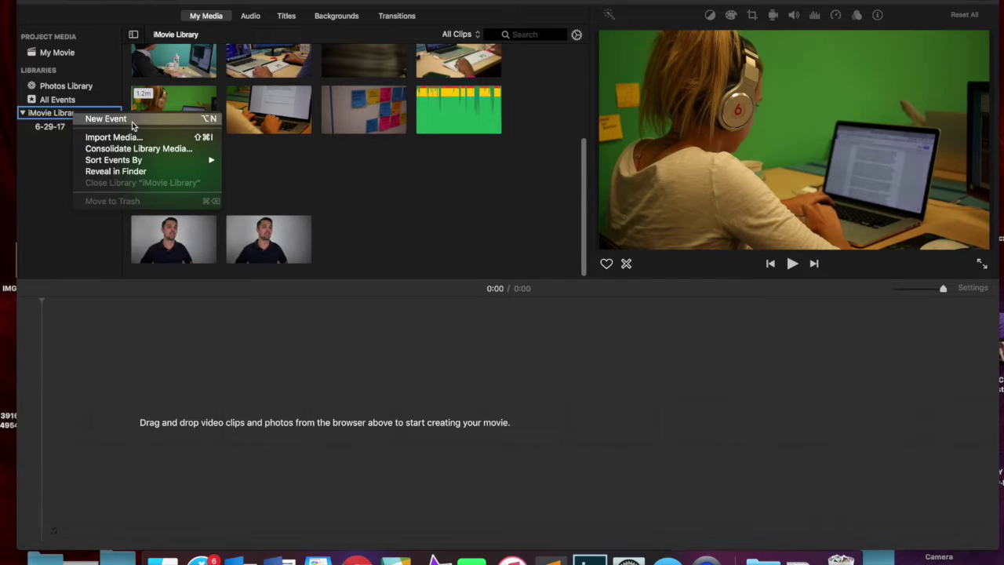
{"action": "left_click", "coordinate": [106, 118]}
{"action": "left_click", "coordinate": [69, 200]}
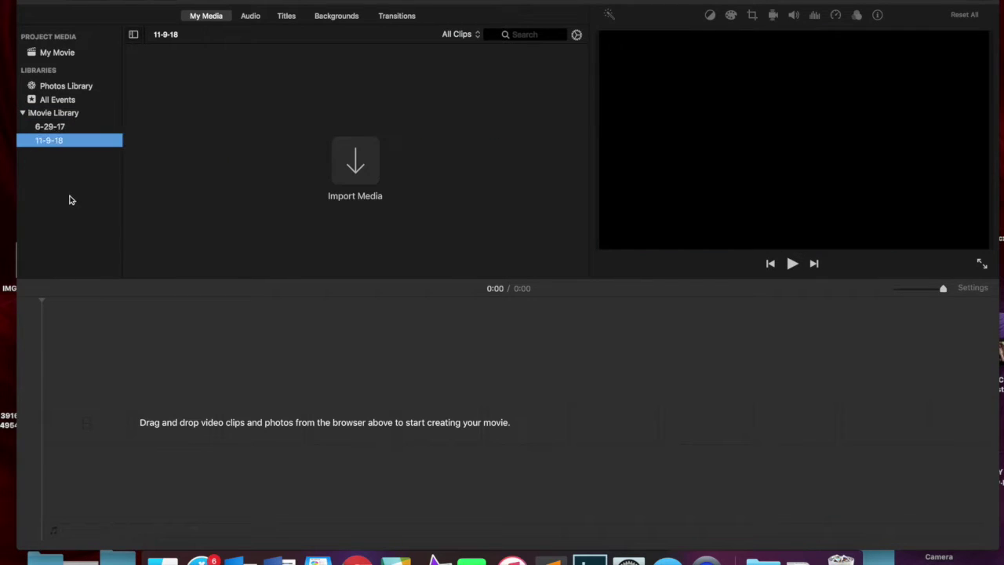
- Import all clips from the Desktop's Zion folder into the 11-9-18 event
{"action": "left_click", "coordinate": [355, 169]}
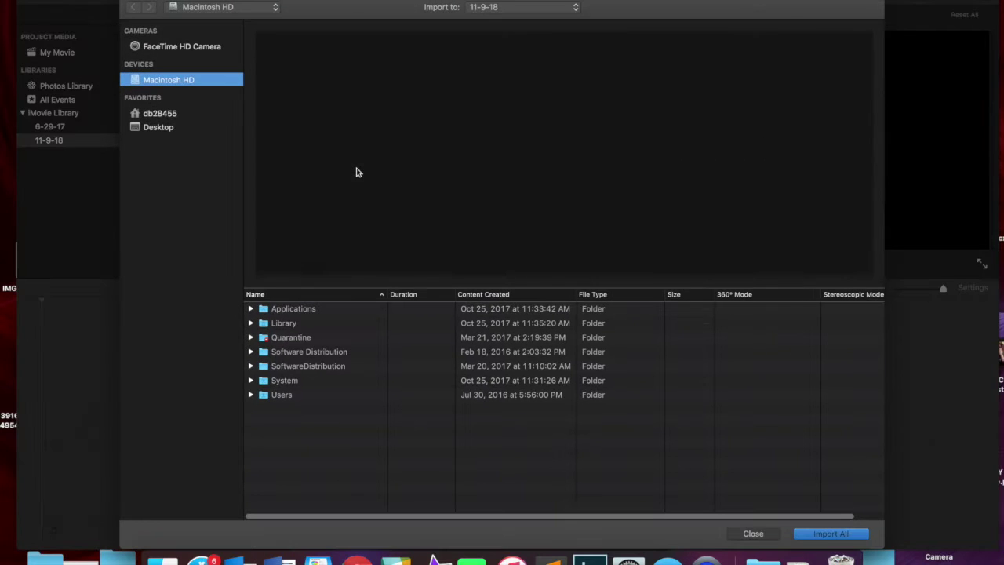
{"action": "left_click", "coordinate": [169, 132]}
{"action": "scroll", "coordinate": [288, 341], "scroll_direction": "down", "scroll_amount": 20}
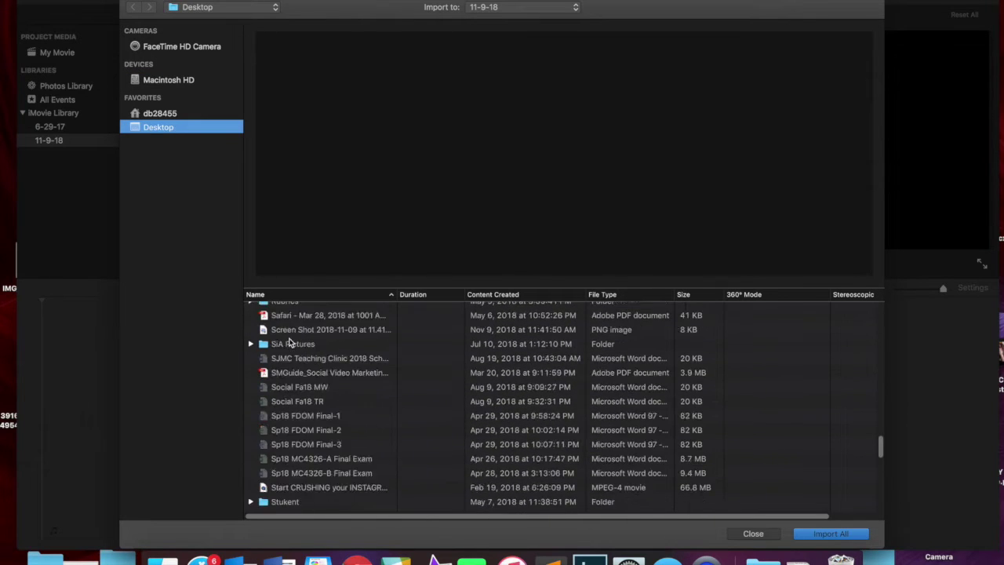
{"action": "scroll", "coordinate": [288, 341], "scroll_direction": "down", "scroll_amount": 10}
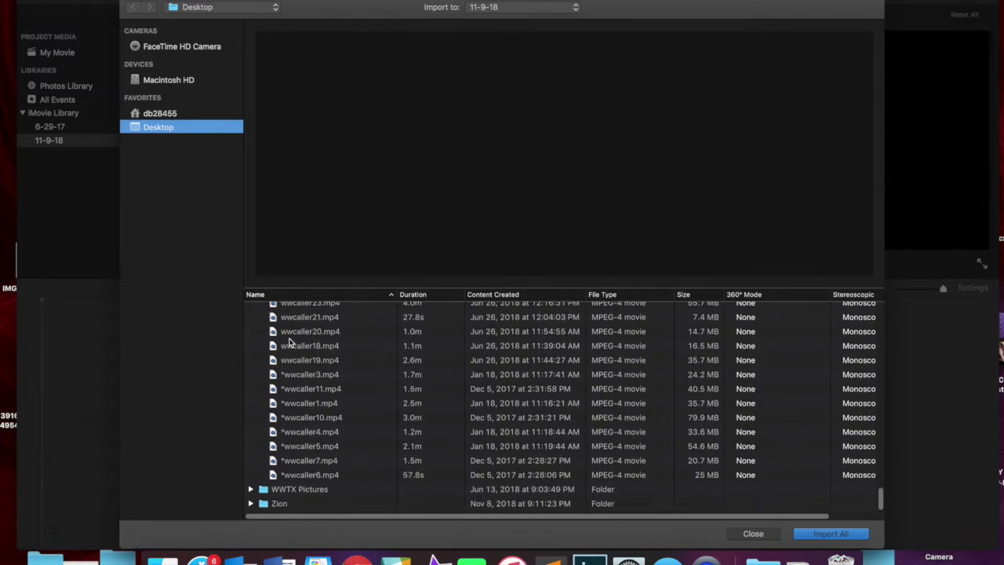
{"action": "left_click", "coordinate": [250, 503]}
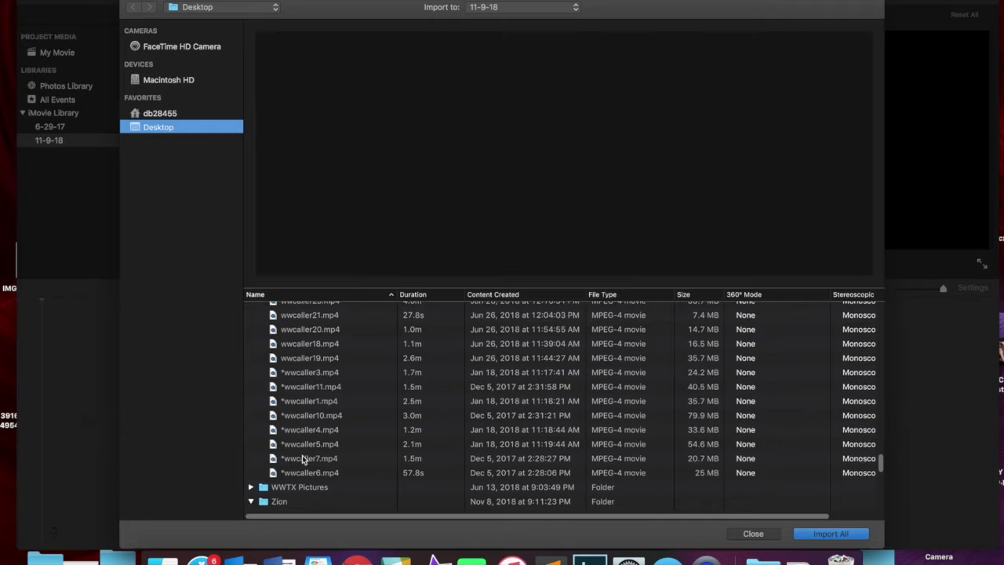
{"action": "scroll", "coordinate": [303, 460], "scroll_direction": "down", "scroll_amount": 4}
{"action": "left_click", "coordinate": [311, 357]}
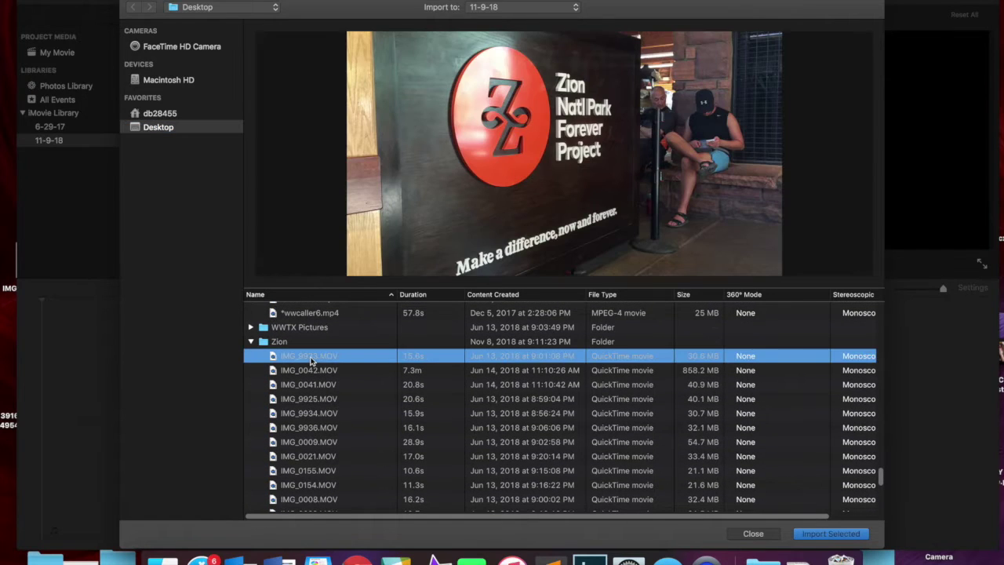
{"action": "key", "text": "shift+Down"}
{"action": "key", "text": "shift+Down"}
{"action": "key", "text": "shift+Down"}
{"action": "key", "text": "shift+Down"}
{"action": "key", "text": "shift+Down"}
{"action": "key", "text": "shift+Down"}
{"action": "key", "text": "shift+Down"}
{"action": "key", "text": "shift+Down"}
{"action": "key", "text": "shift+Down"}
{"action": "key", "text": "shift+Down"}
{"action": "key", "text": "shift+Down"}
{"action": "key", "text": "shift+Down"}
{"action": "key", "text": "shift+Down"}
{"action": "key", "text": "shift+Down"}
{"action": "key", "text": "shift+Down"}
{"action": "key", "text": "shift+Down"}
{"action": "key", "text": "shift+Down"}
{"action": "key", "text": "shift+Down"}
{"action": "key", "text": "shift+Down"}
{"action": "key", "text": "shift+Down"}
{"action": "key", "text": "shift+Down"}
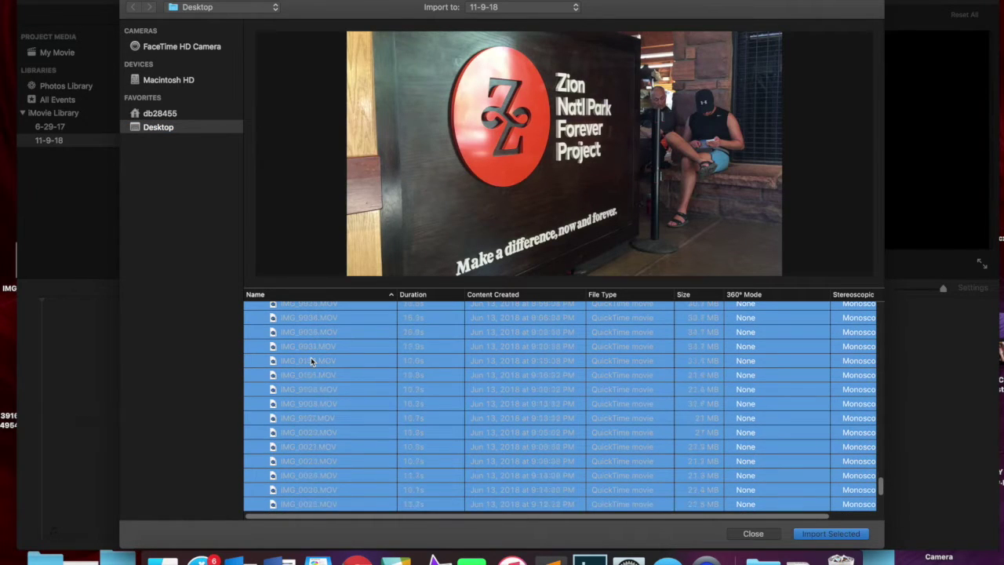
{"action": "key", "text": "shift+Down"}
{"action": "key", "text": "shift+Down"}
{"action": "key", "text": "shift+Down"}
{"action": "key", "text": "shift+Down"}
{"action": "key", "text": "shift+Down"}
{"action": "key", "text": "shift+Down"}
{"action": "key", "text": "shift+Down"}
{"action": "key", "text": "shift+Down"}
{"action": "key", "text": "shift+Down"}
{"action": "key", "text": "shift+Down"}
{"action": "key", "text": "shift+Down"}
{"action": "key", "text": "shift+Down"}
{"action": "key", "text": "shift+Down"}
{"action": "key", "text": "shift+Down"}
{"action": "key", "text": "shift+Down"}
{"action": "left_click", "coordinate": [832, 533]}
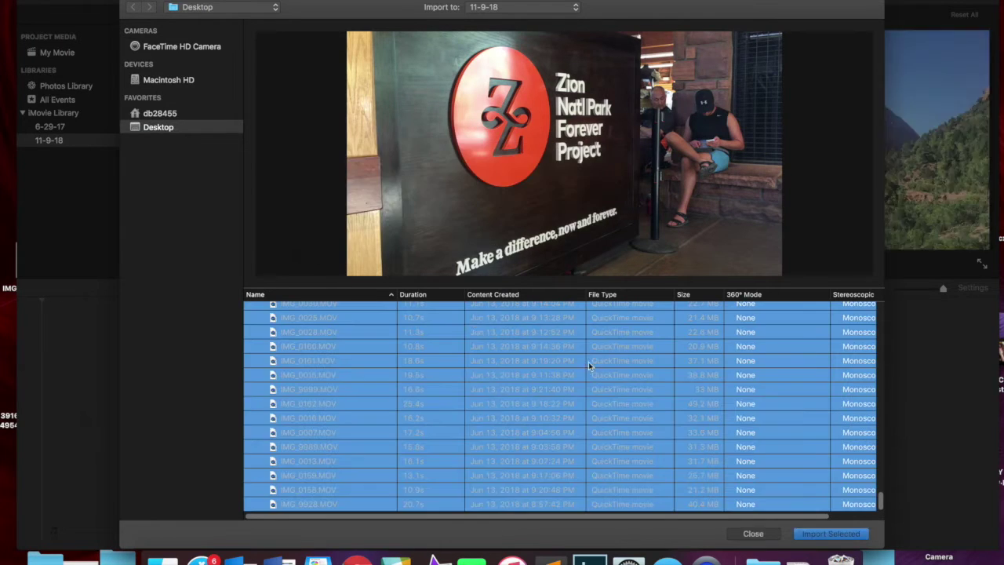
{"action": "scroll", "coordinate": [275, 213], "scroll_direction": "up", "scroll_amount": 10}
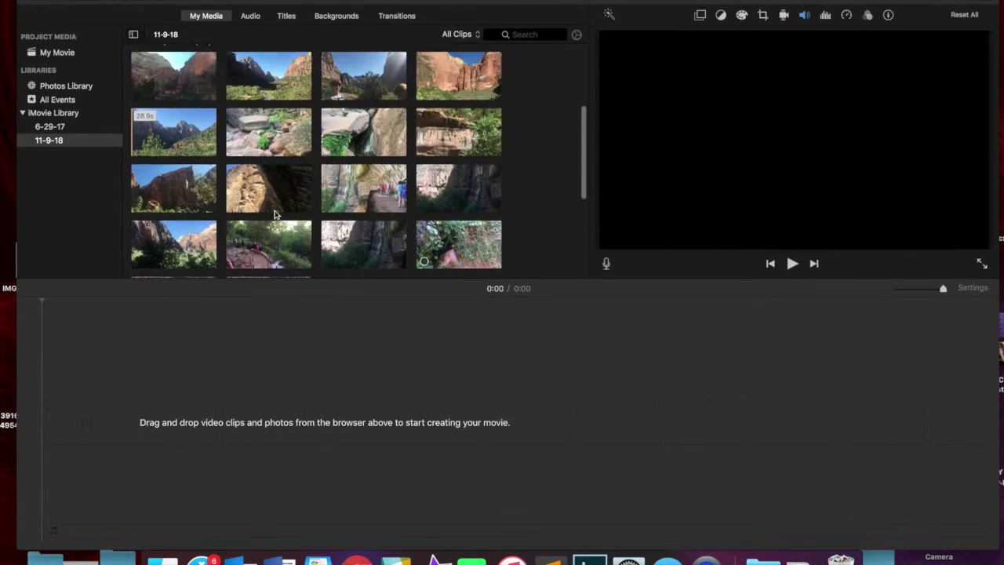
- Select the 7.3-minute interview clip of the man by the fence and preview it
{"action": "scroll", "coordinate": [275, 213], "scroll_direction": "down", "scroll_amount": 10}
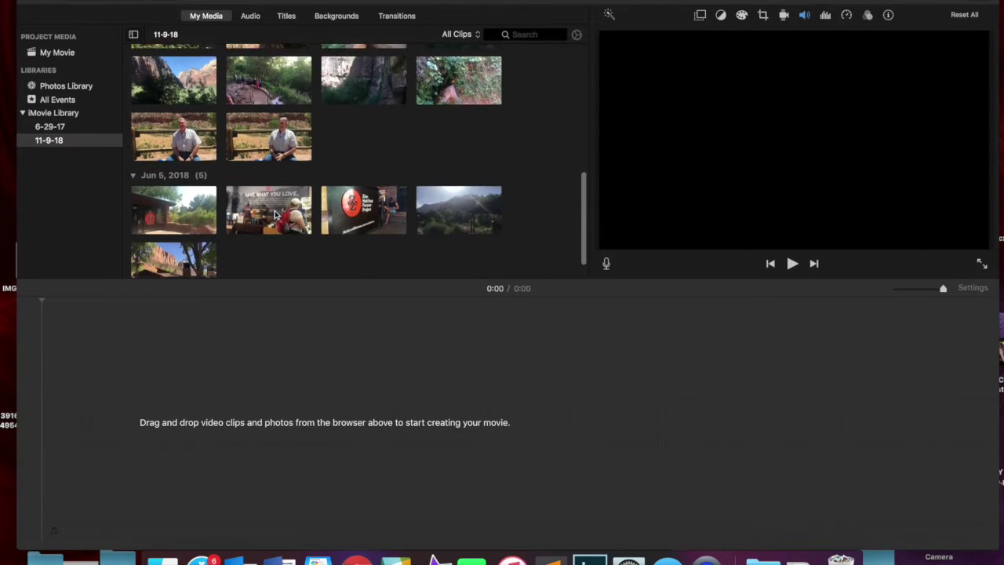
{"action": "scroll", "coordinate": [275, 213], "scroll_direction": "up", "scroll_amount": 4}
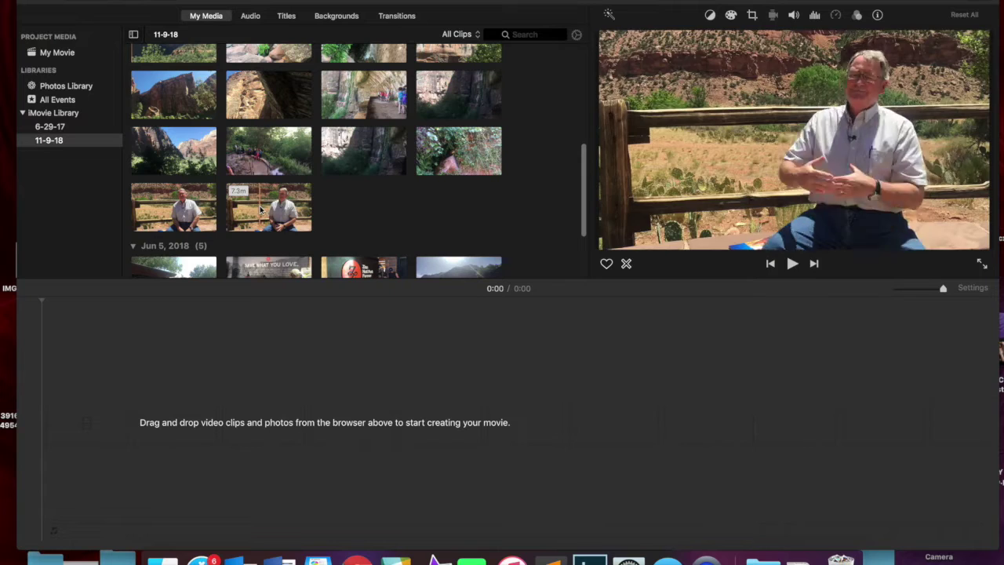
{"action": "left_click", "coordinate": [290, 212]}
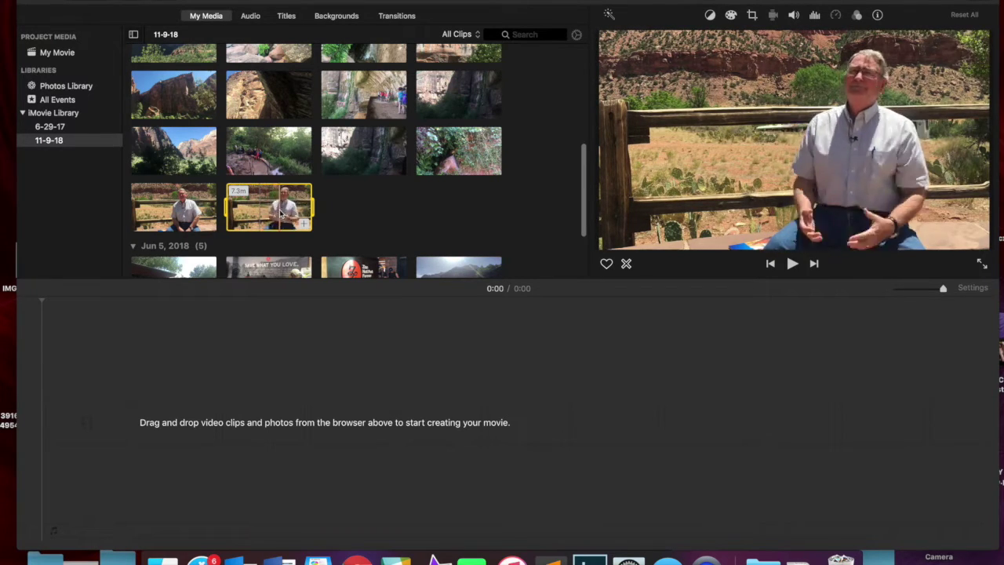
{"action": "key", "text": "space"}
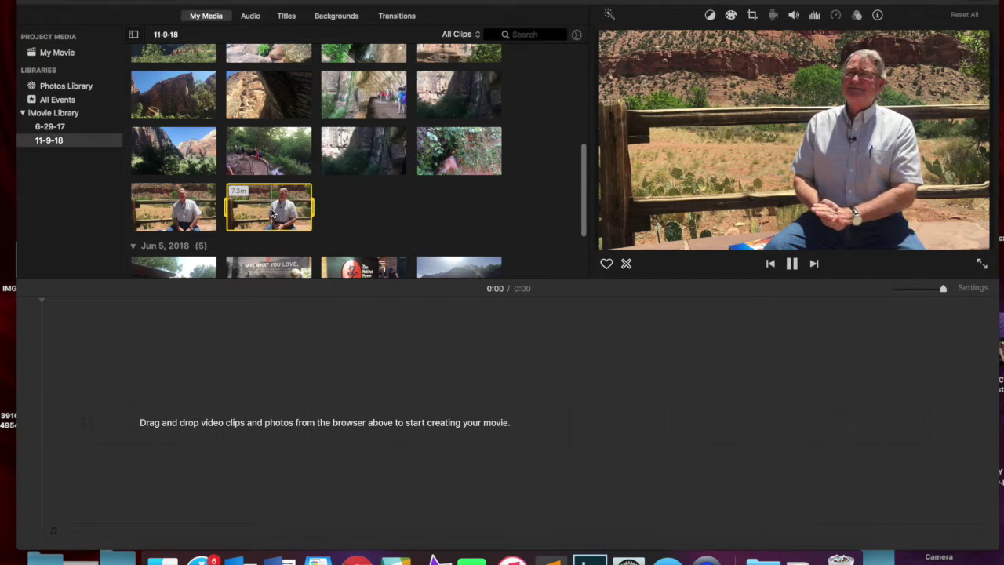
{"action": "key", "text": "space"}
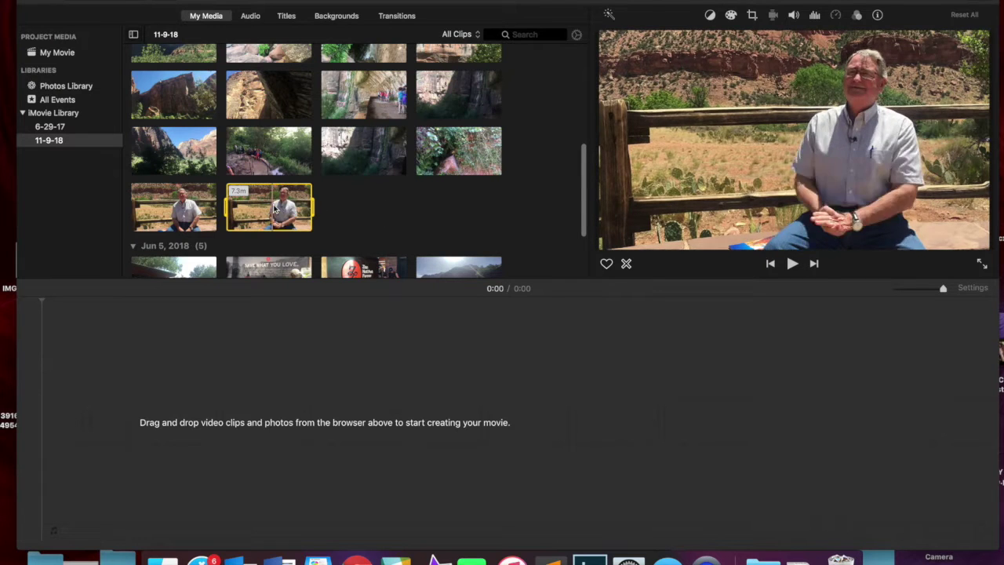
- Add the 7:24 interview clip to the timeline, widen the timeline, and boost its volume to 400%
{"action": "left_click_drag", "start_coordinate": [266, 225], "coordinate": [92, 423]}
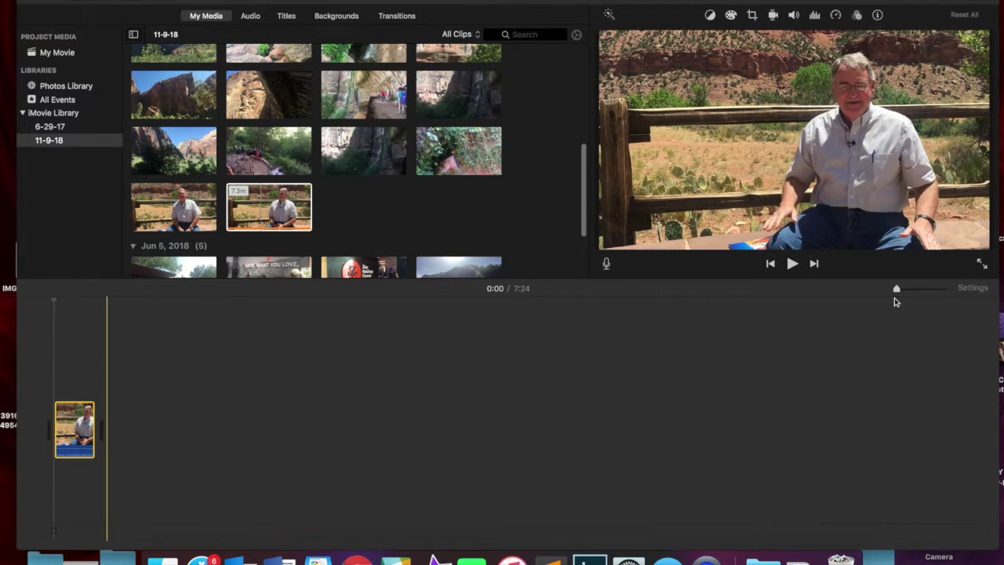
{"action": "left_click_drag", "start_coordinate": [897, 290], "coordinate": [905, 290]}
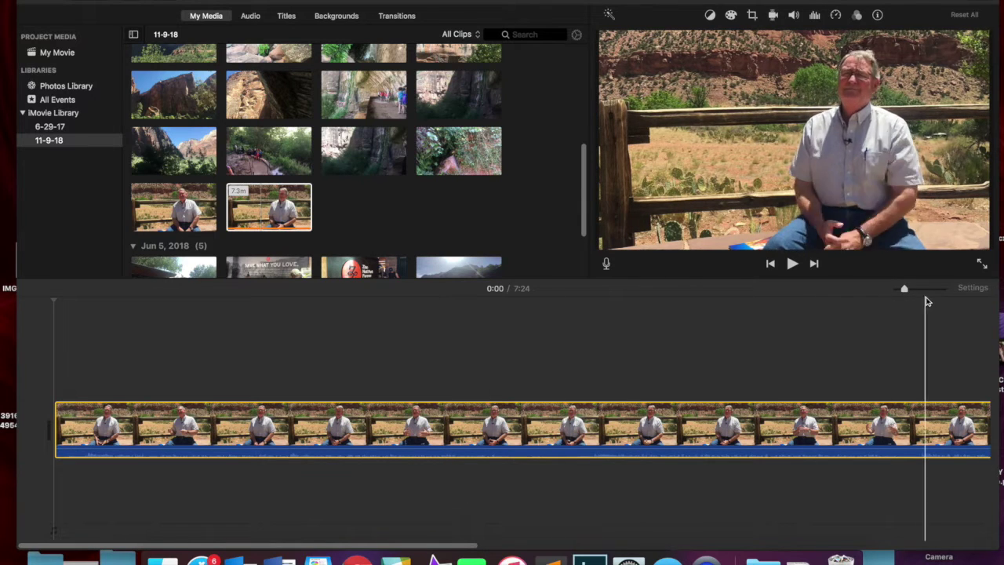
{"action": "left_click_drag", "start_coordinate": [904, 288], "coordinate": [894, 289]}
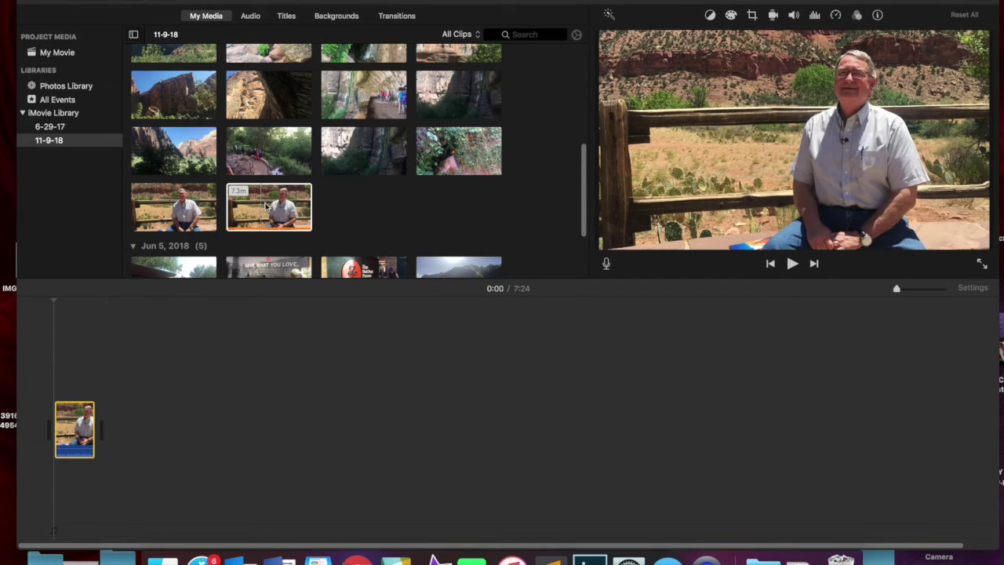
{"action": "mouse_move", "coordinate": [269, 219]}
{"action": "left_mouse_down"}
{"action": "mouse_move", "coordinate": [230, 291]}
{"action": "mouse_move", "coordinate": [107, 436]}
{"action": "mouse_move", "coordinate": [229, 314]}
{"action": "mouse_move", "coordinate": [259, 209]}
{"action": "left_mouse_up"}
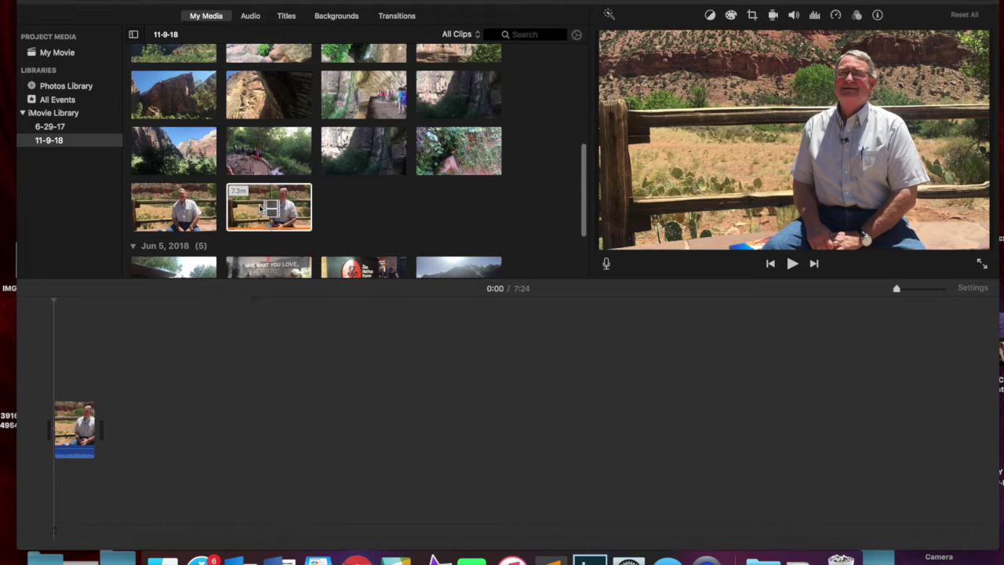
{"action": "left_click", "coordinate": [261, 212]}
{"action": "left_click", "coordinate": [319, 361]}
{"action": "left_click_drag", "start_coordinate": [897, 291], "coordinate": [920, 290]}
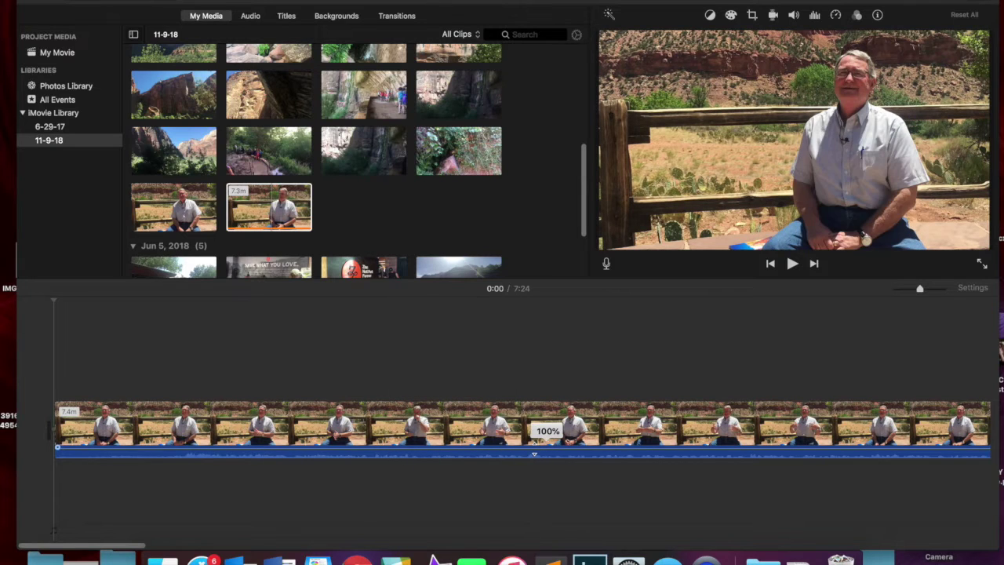
{"action": "left_click_drag", "start_coordinate": [533, 453], "coordinate": [534, 450]}
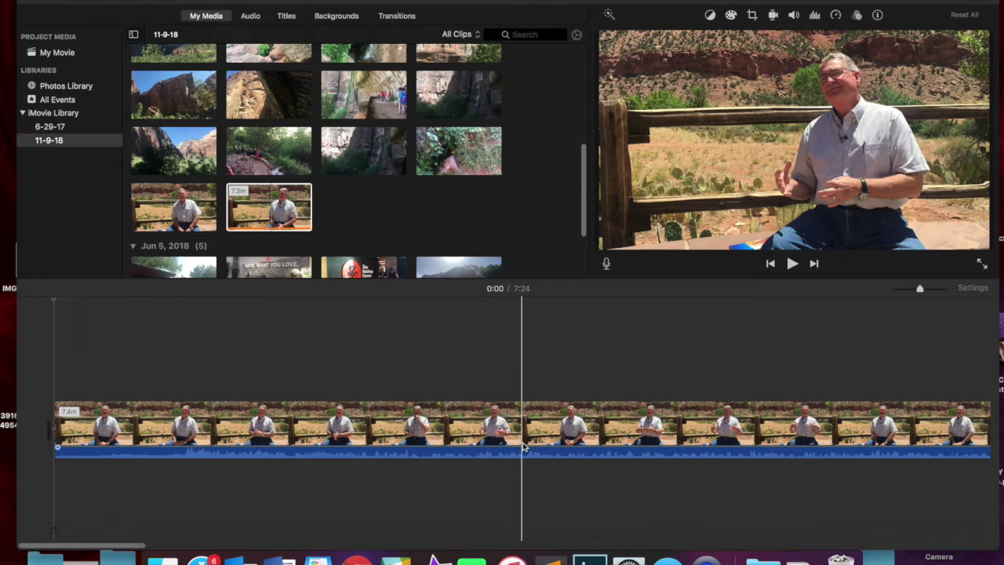
{"action": "key", "text": "space"}
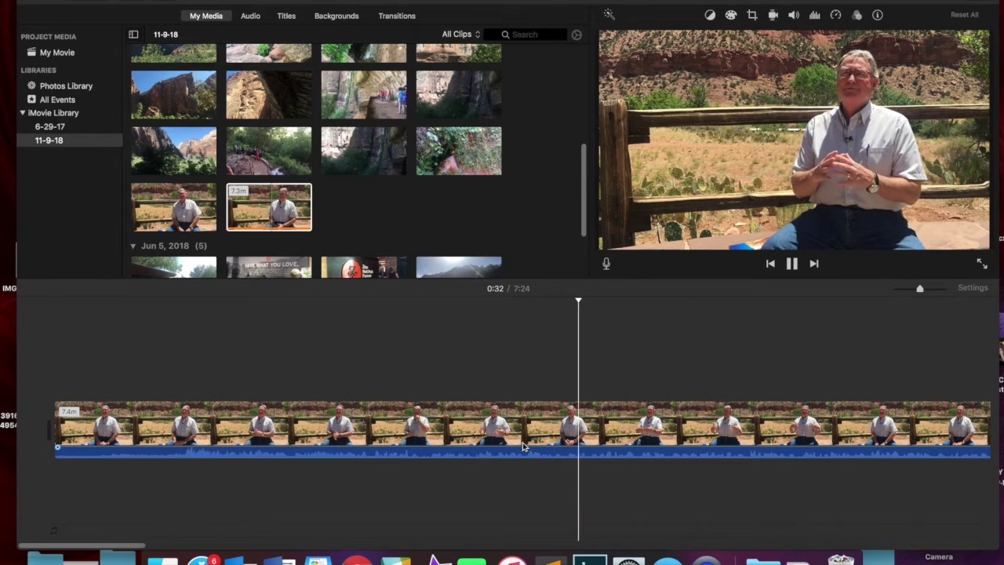
{"action": "key", "text": "space"}
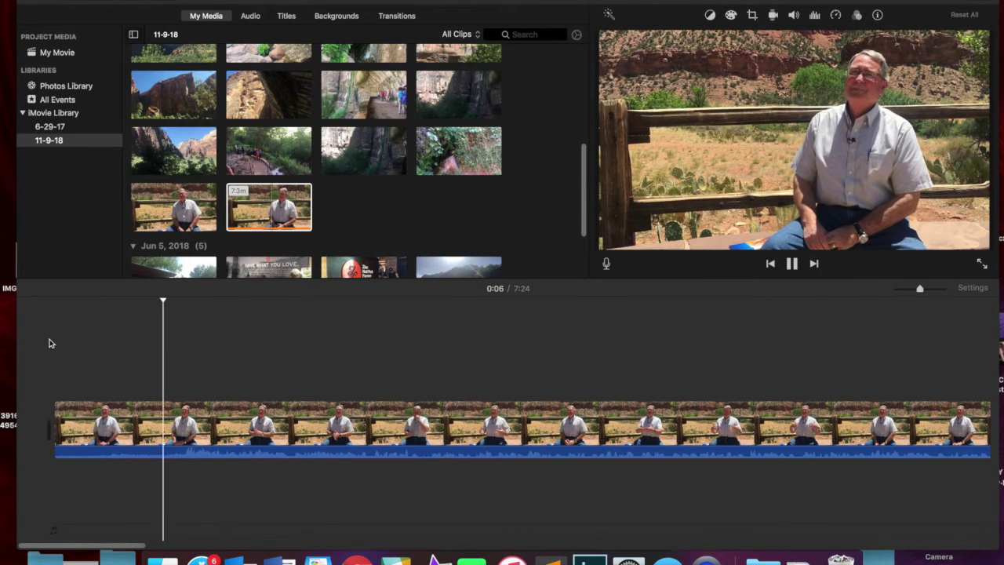
{"action": "key", "text": "XF86AudioRaiseVolume"}
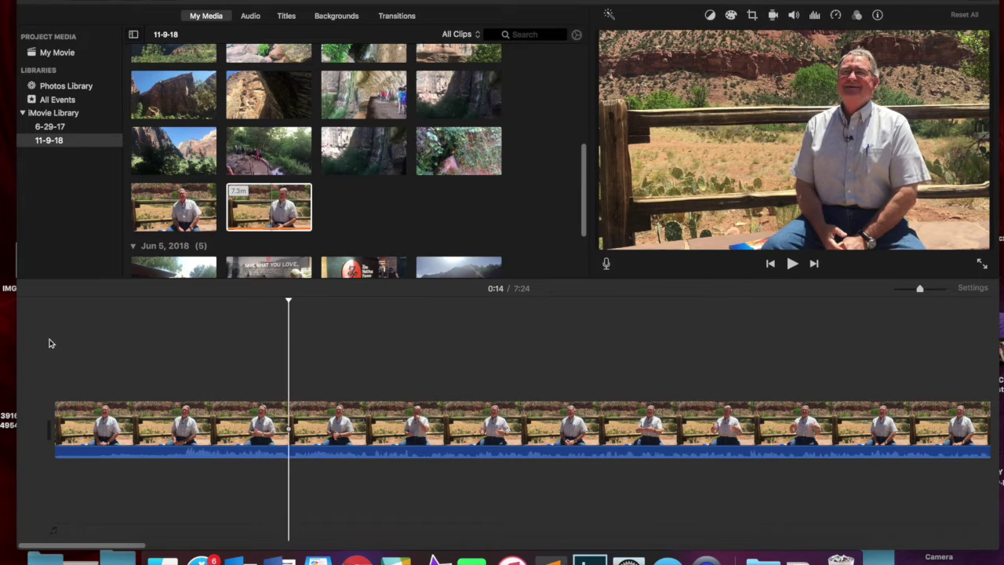
{"action": "key", "text": "space"}
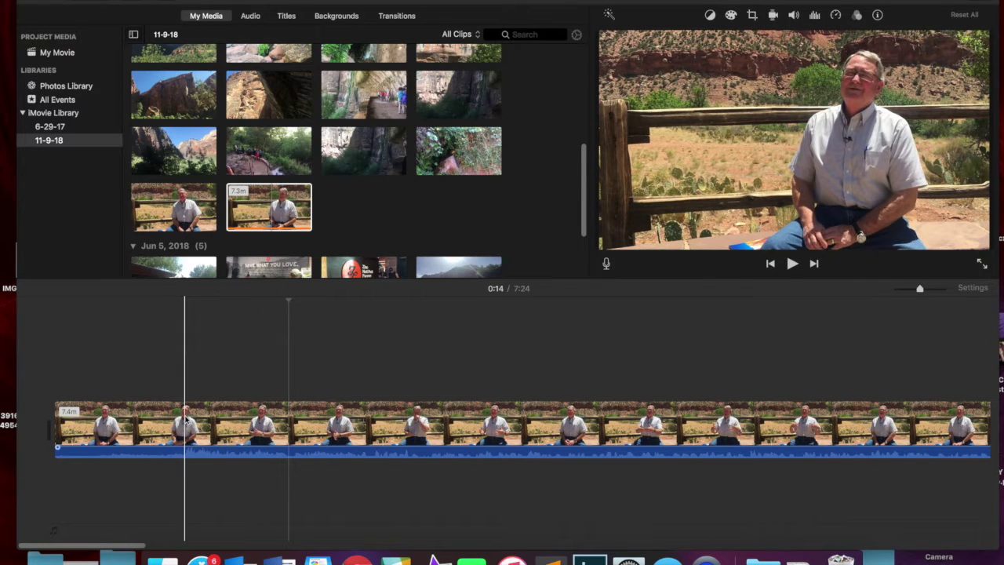
{"action": "left_click", "coordinate": [186, 421]}
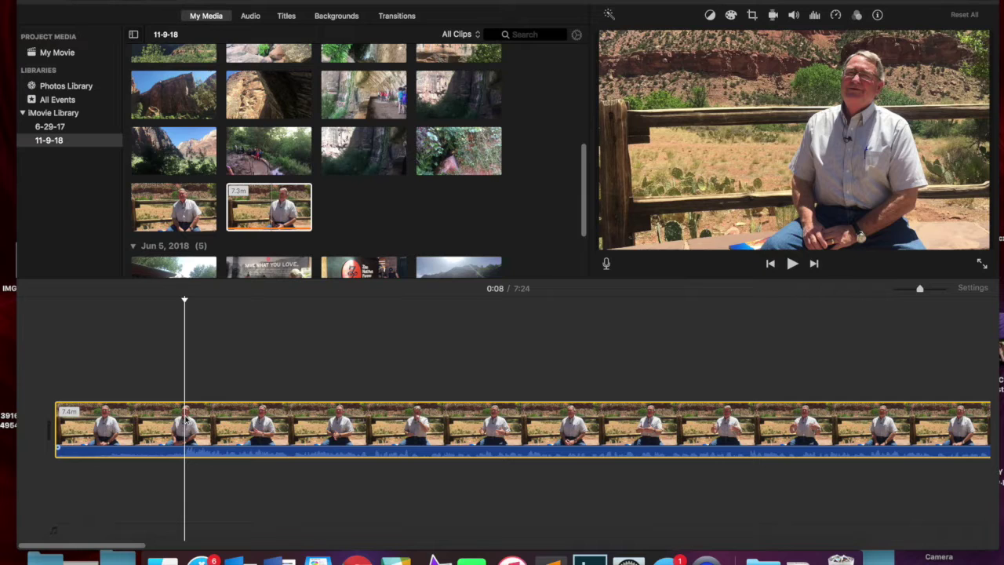
- Split the interview clip at 0:08 and delete the unwanted opening section
{"action": "right_click", "coordinate": [186, 421]}
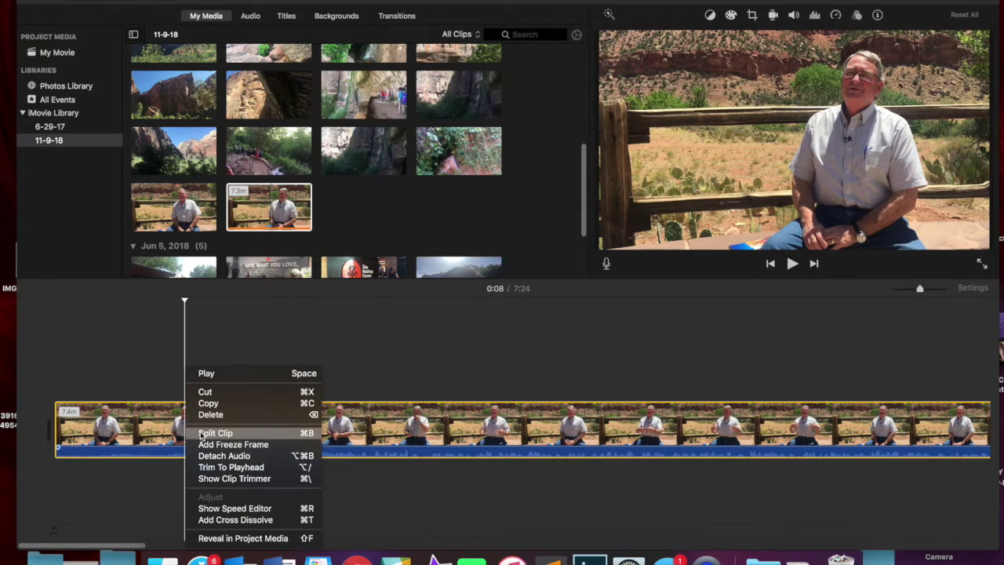
{"action": "left_click", "coordinate": [212, 432]}
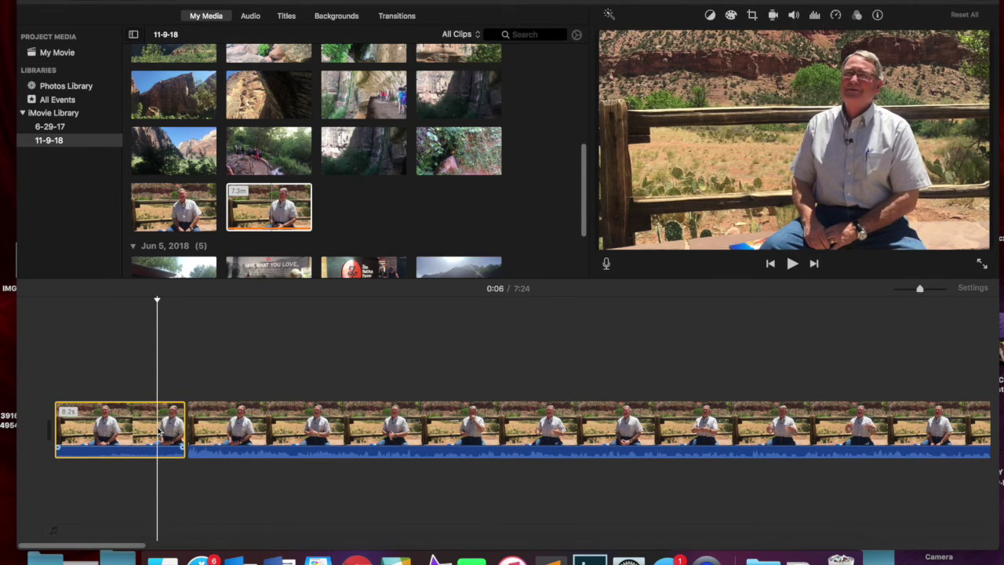
{"action": "key", "text": "Delete"}
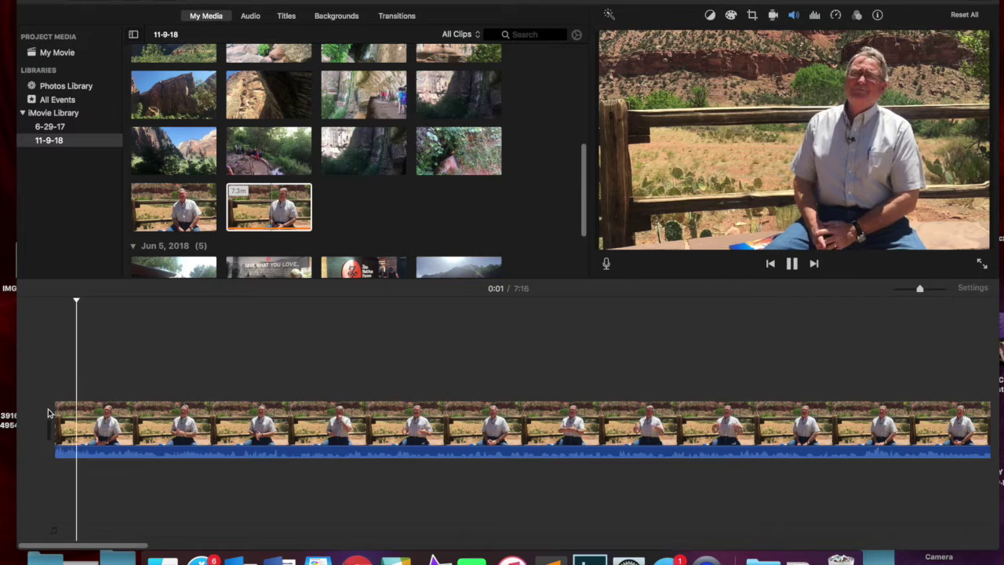
{"action": "key", "text": "space"}
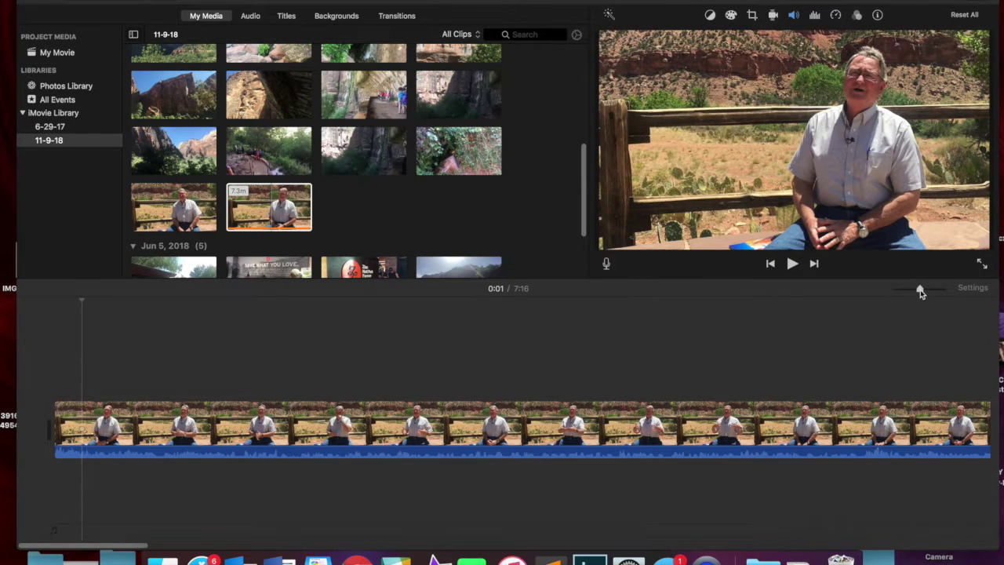
- Zoom in and delete the short leftover piece at the clip start, leaving 7:15
{"action": "left_click_drag", "start_coordinate": [934, 296], "coordinate": [943, 291]}
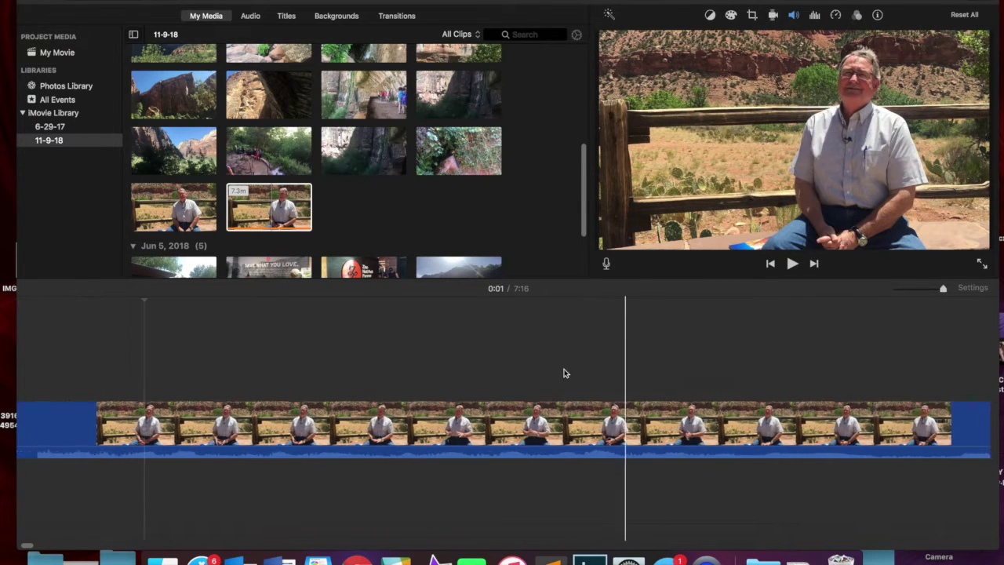
{"action": "scroll", "coordinate": [549, 376], "scroll_direction": "right", "scroll_amount": 2}
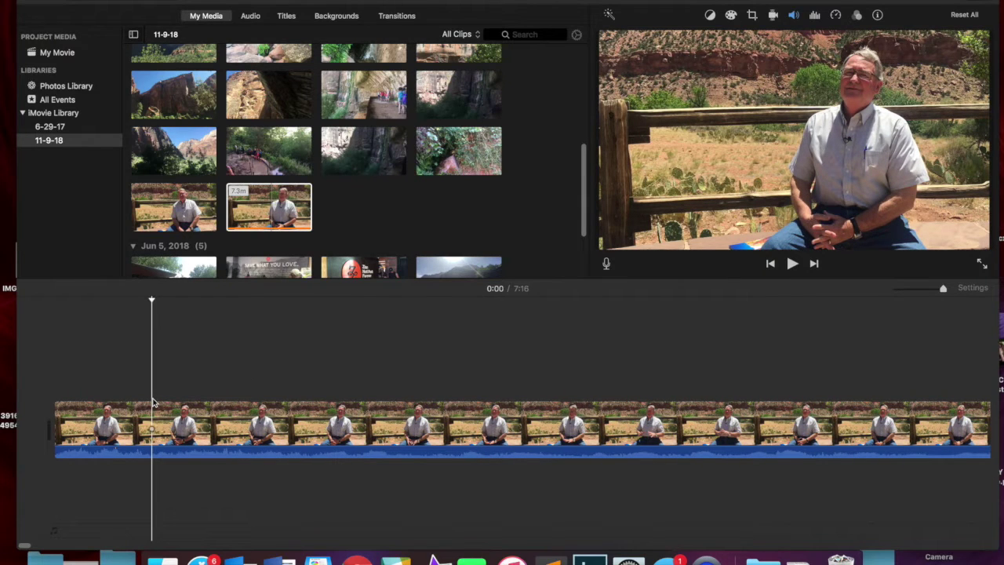
{"action": "key", "text": "space"}
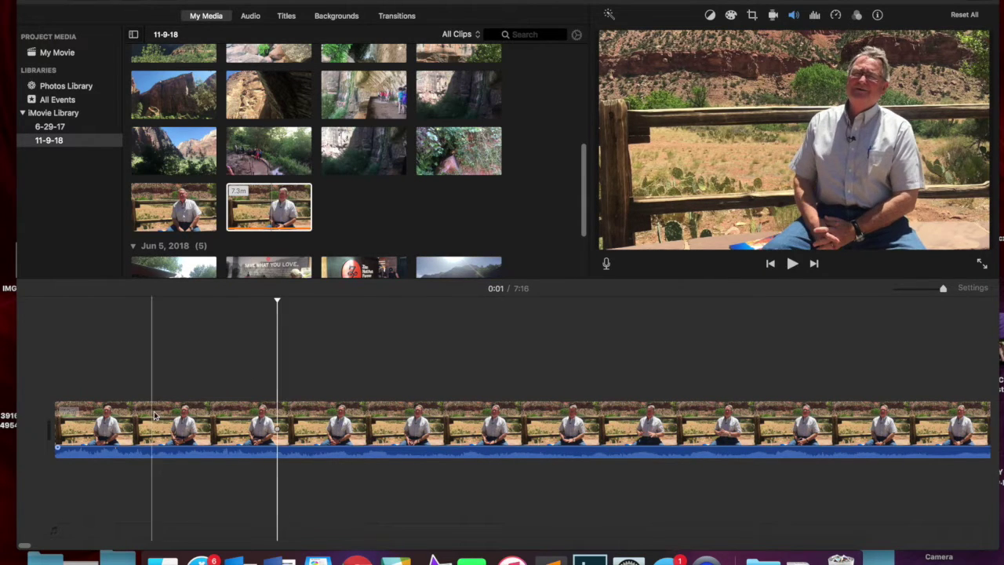
{"action": "left_click", "coordinate": [151, 422]}
{"action": "right_click", "coordinate": [153, 422]}
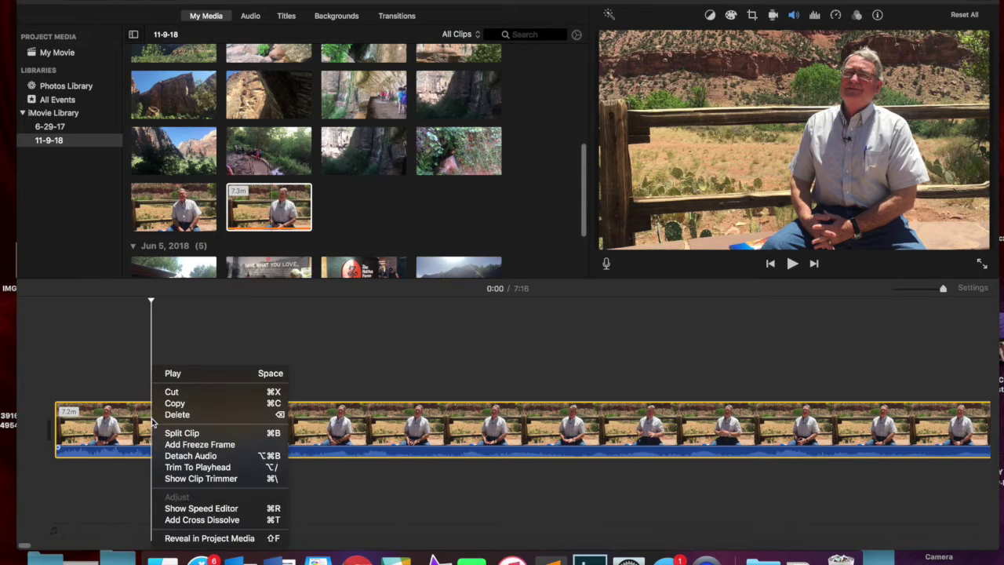
{"action": "left_click", "coordinate": [169, 432]}
{"action": "left_click", "coordinate": [113, 431]}
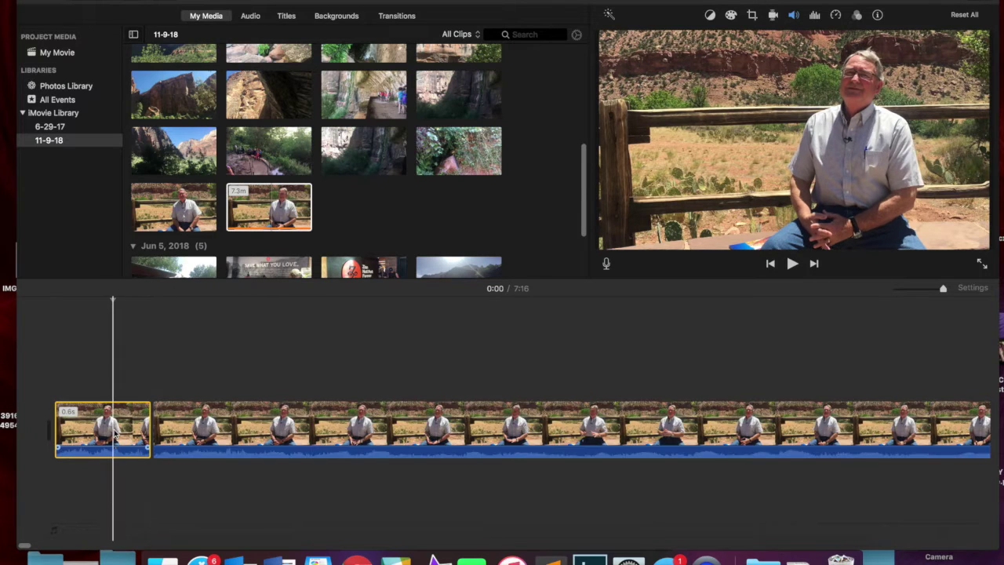
{"action": "key", "text": "Delete"}
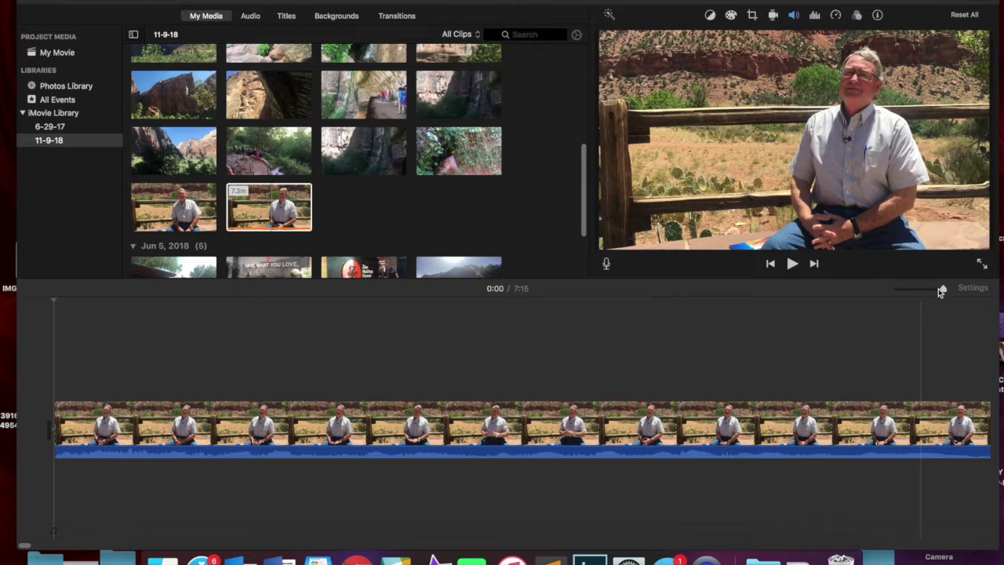
- Zoom the timeline out and split the interview clip at 0:42
{"action": "left_click_drag", "start_coordinate": [944, 291], "coordinate": [926, 288]}
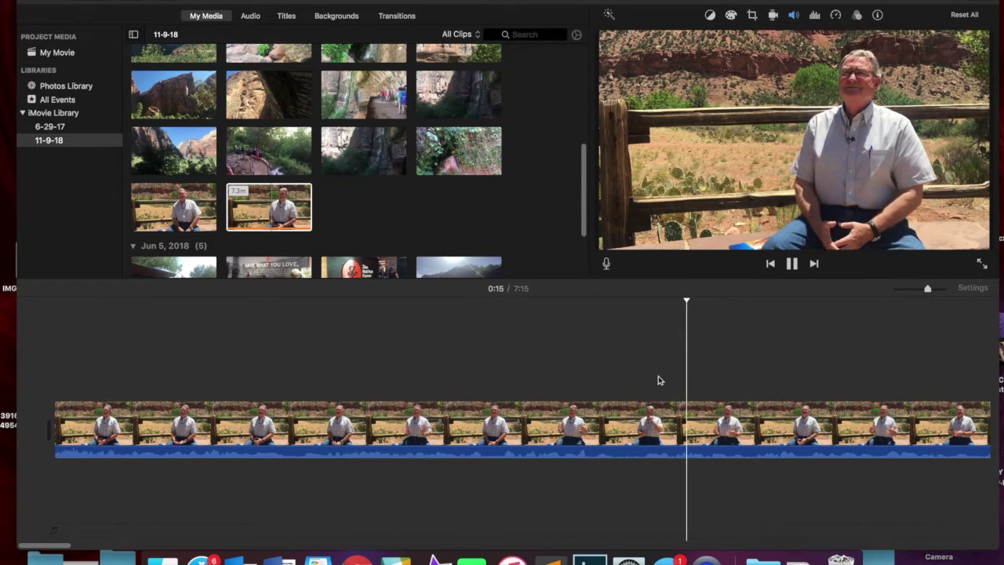
{"action": "left_click_drag", "start_coordinate": [927, 290], "coordinate": [920, 290]}
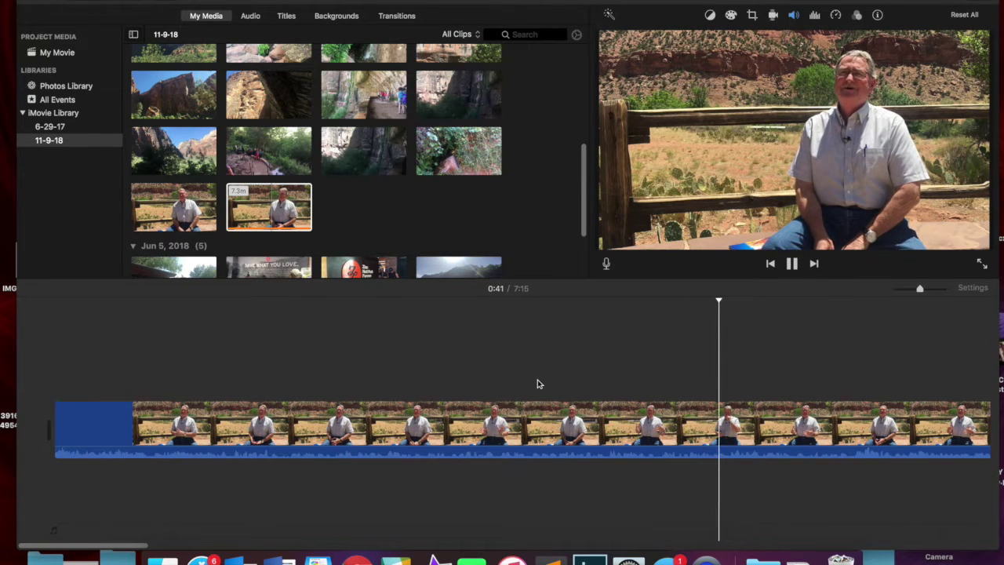
{"action": "key", "text": "space"}
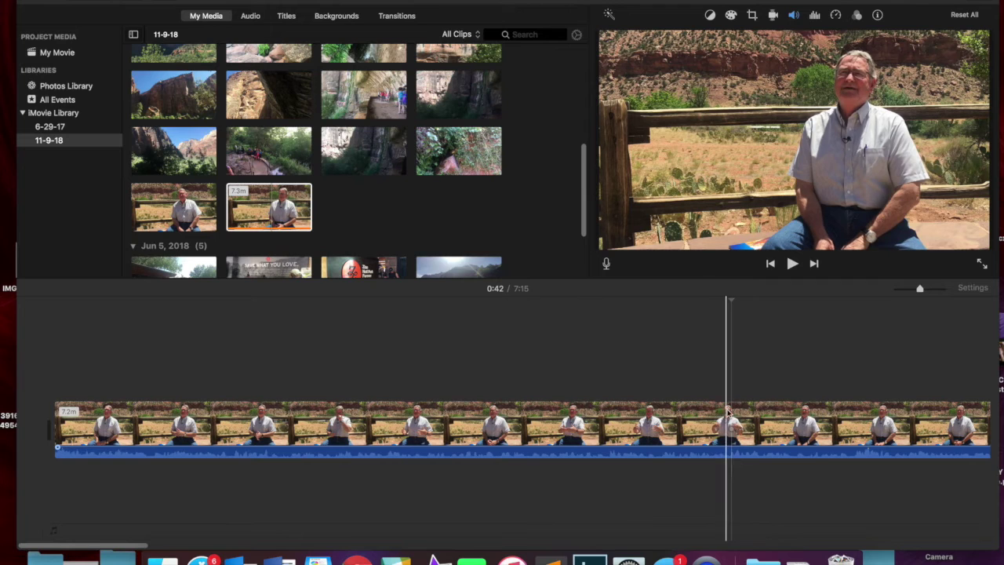
{"action": "left_click", "coordinate": [728, 413]}
{"action": "left_click", "coordinate": [728, 413]}
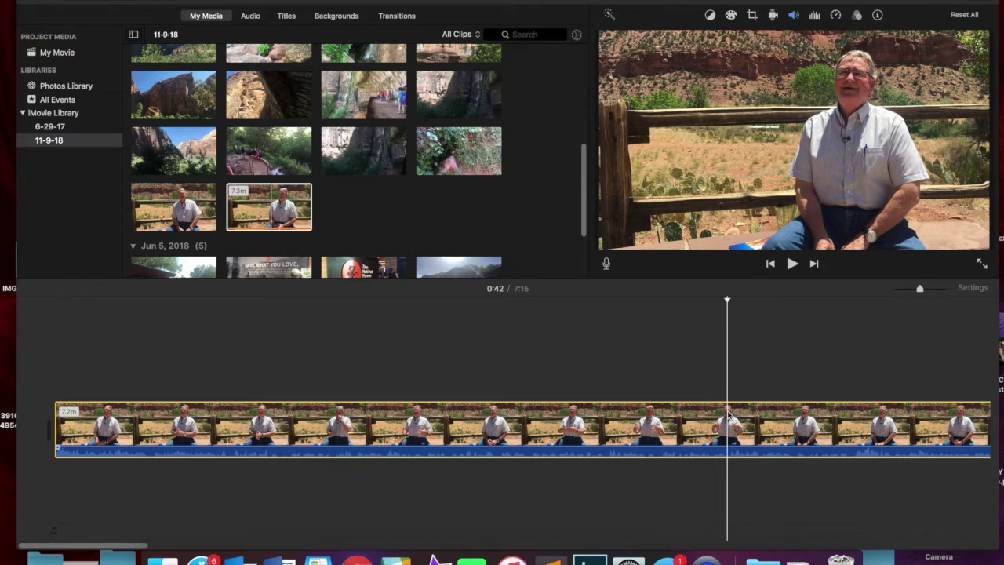
{"action": "right_click", "coordinate": [727, 414]}
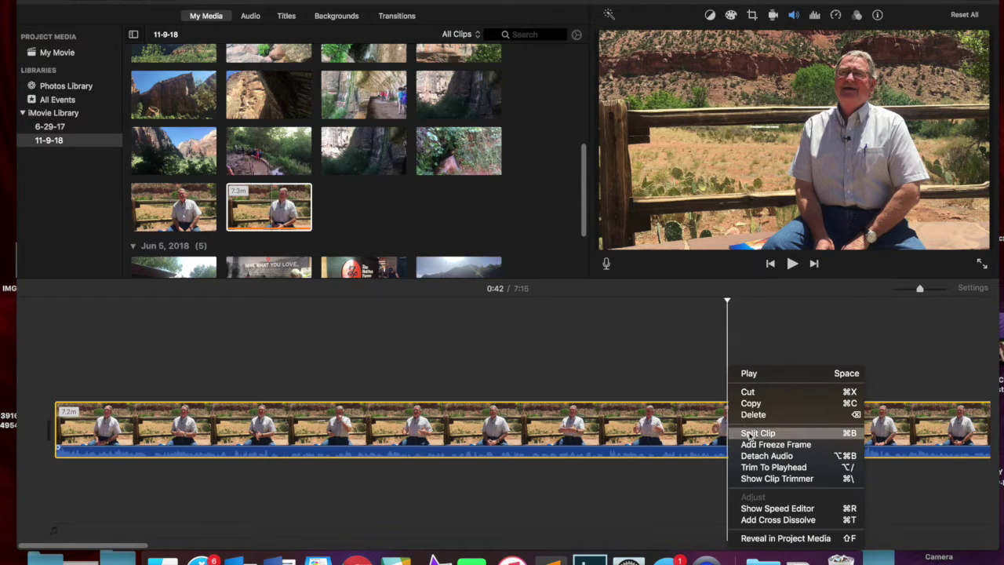
{"action": "left_click", "coordinate": [748, 434]}
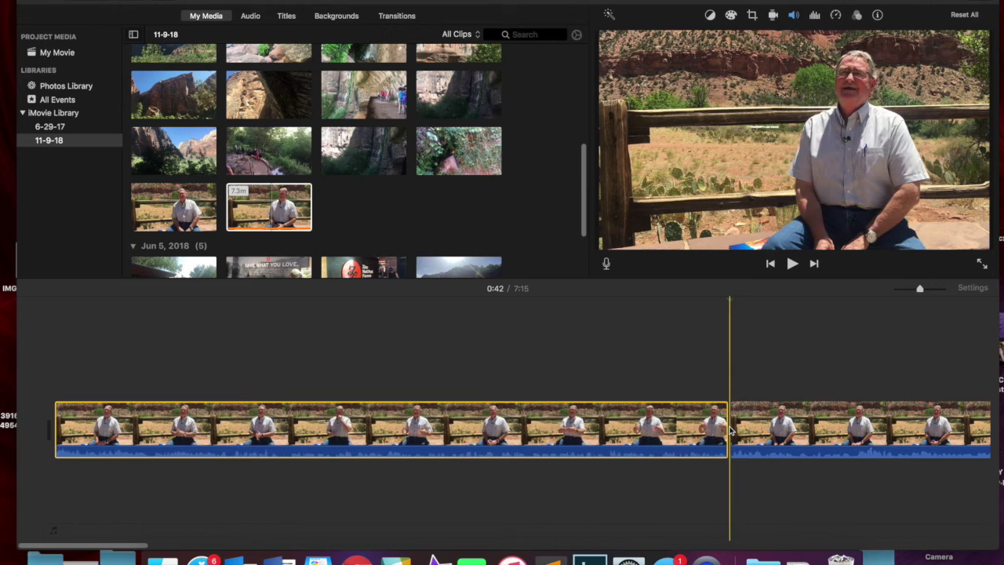
- Split again at 0:49 and delete the 0:42–0:49 piece, shortening the movie to 7:07
{"action": "scroll", "coordinate": [729, 429], "scroll_direction": "right", "scroll_amount": 10}
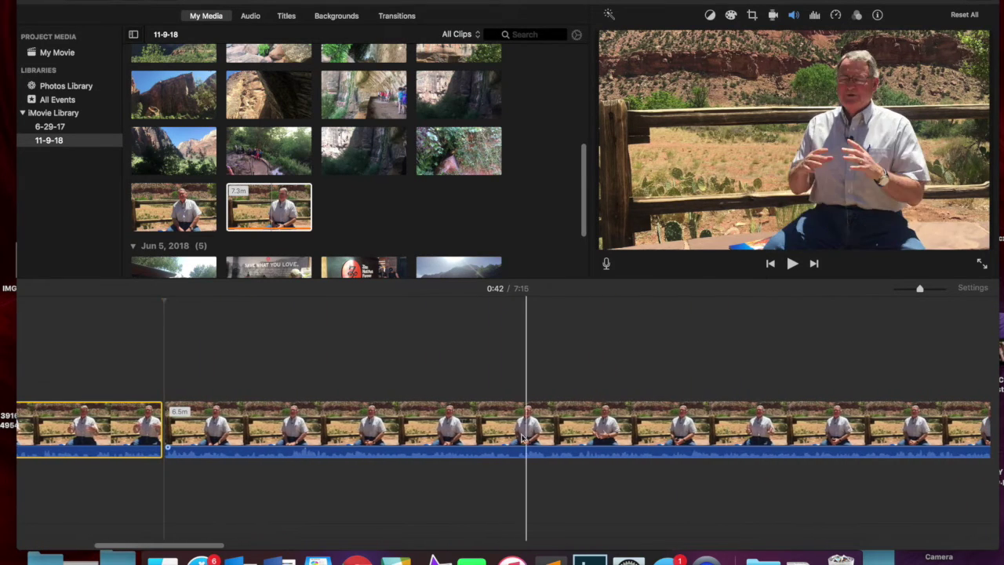
{"action": "key", "text": "space"}
{"action": "left_click", "coordinate": [290, 439]}
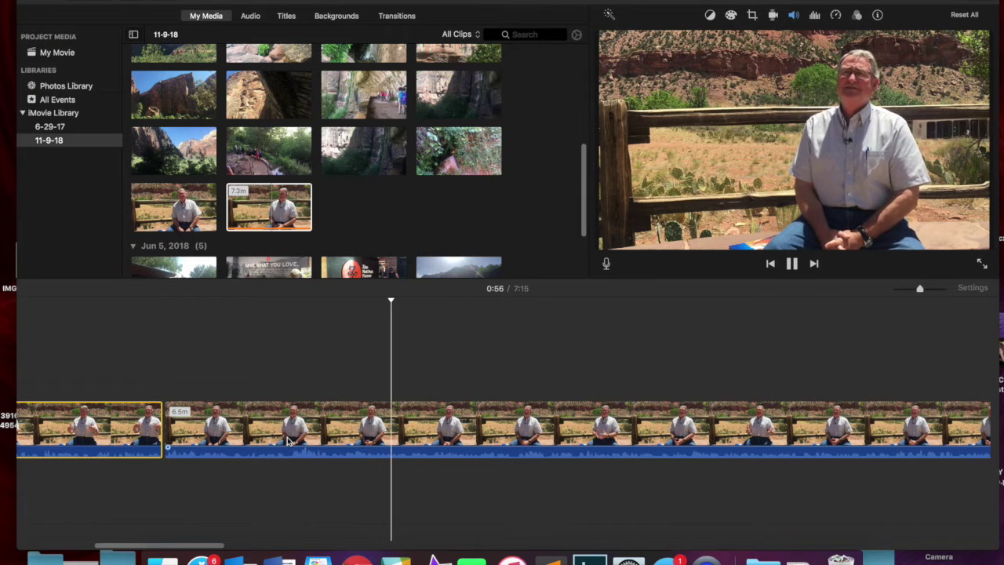
{"action": "left_click", "coordinate": [289, 442]}
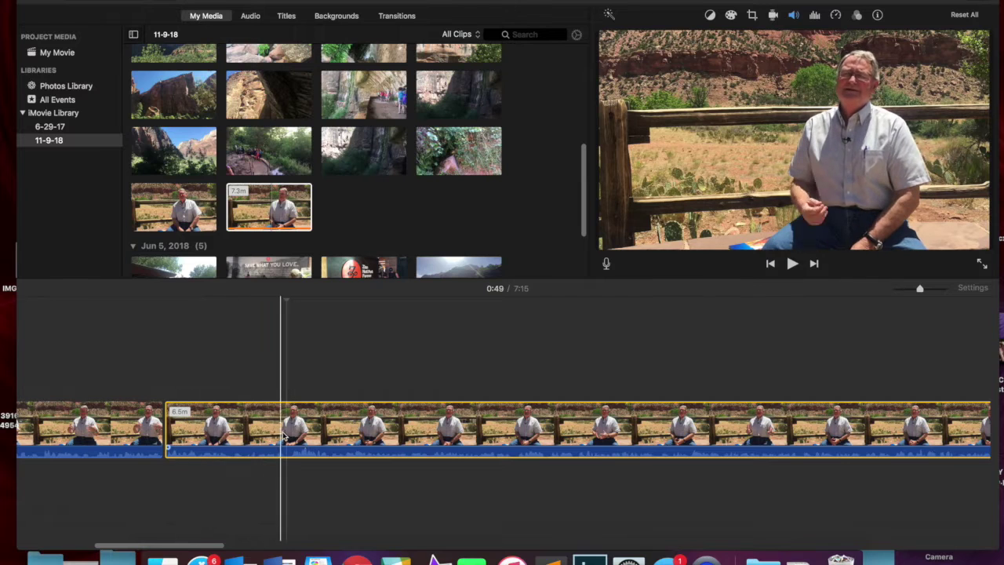
{"action": "right_click", "coordinate": [290, 434]}
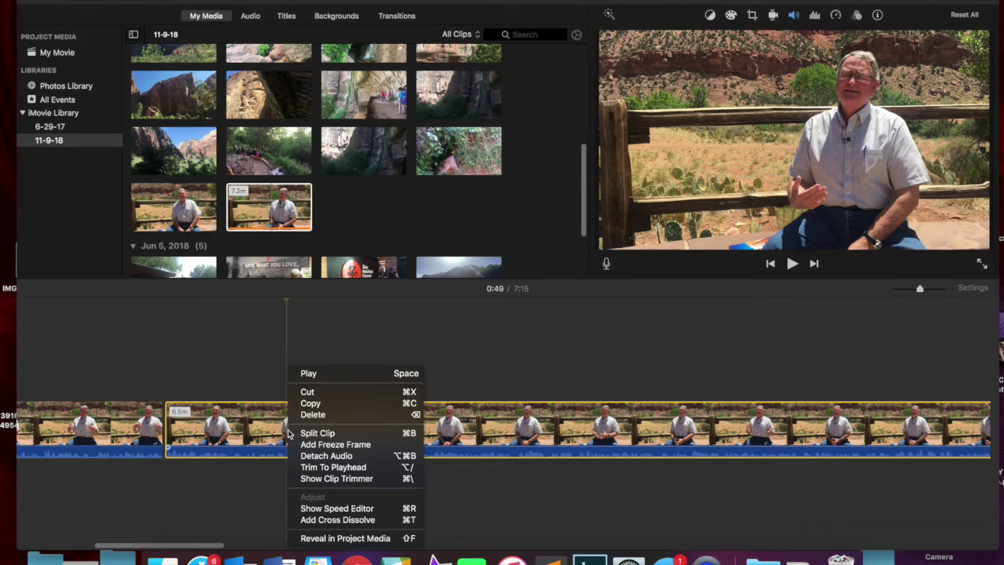
{"action": "left_click", "coordinate": [316, 433]}
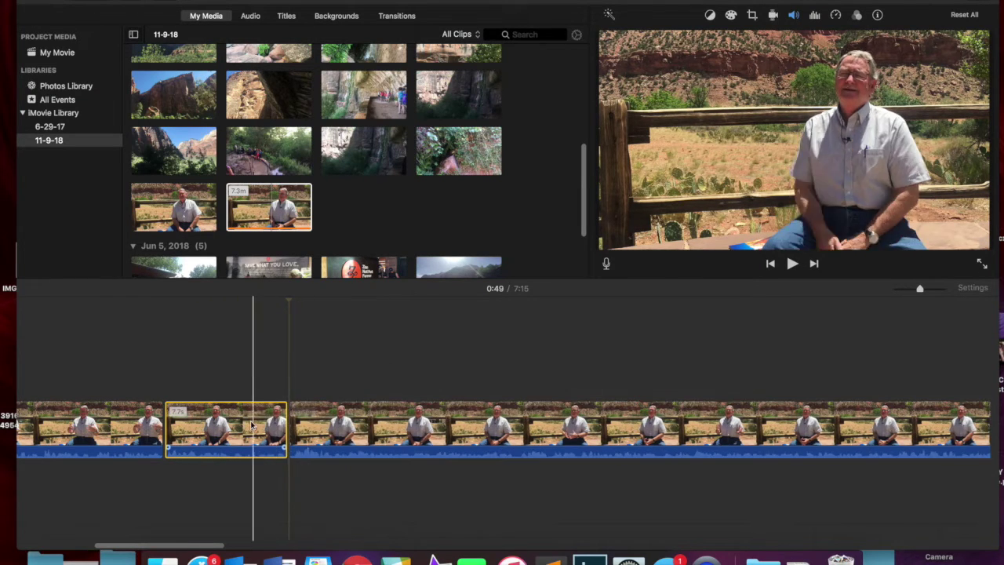
{"action": "key", "text": "Delete"}
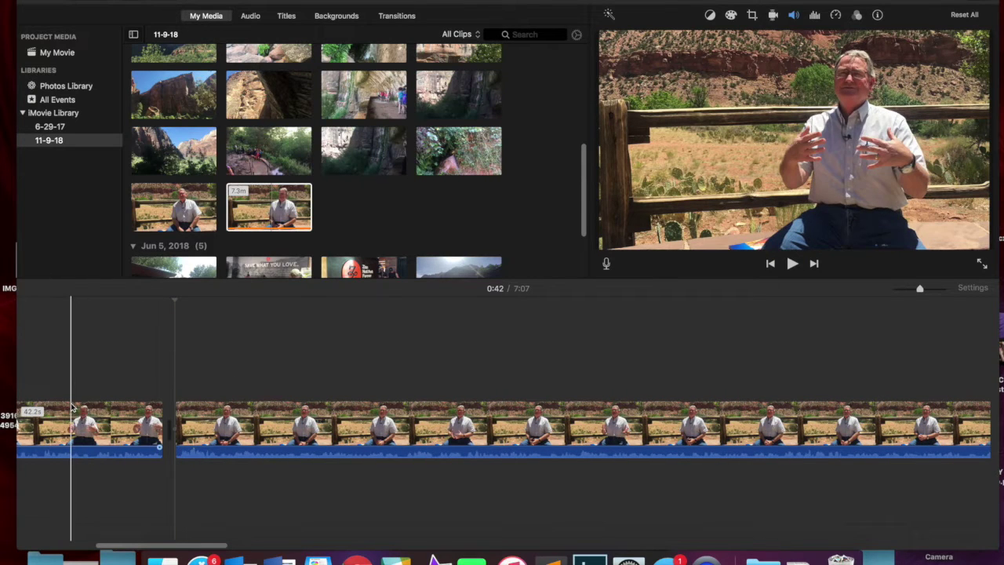
{"action": "key", "text": "space"}
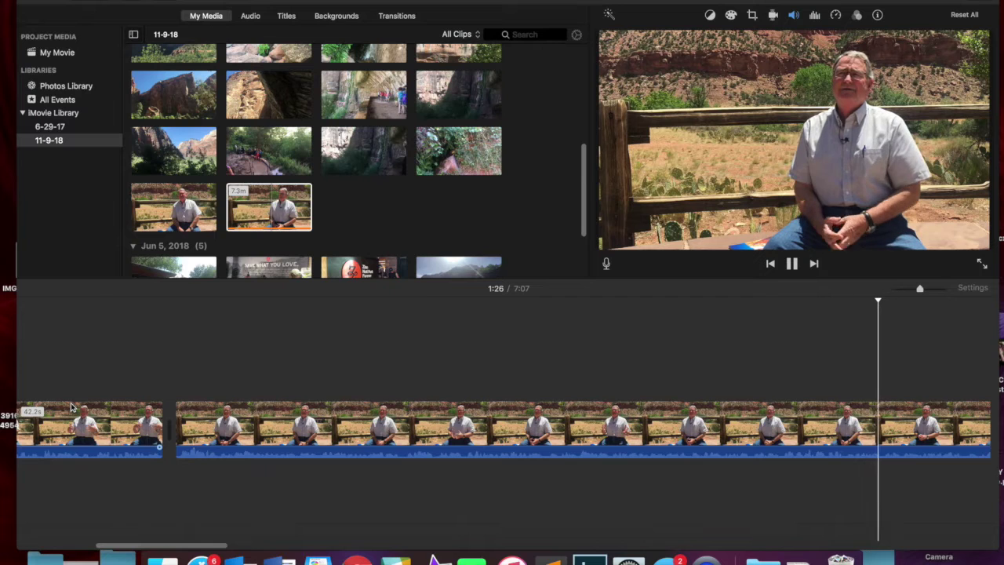
{"action": "scroll", "coordinate": [71, 406], "scroll_direction": "right", "scroll_amount": 5}
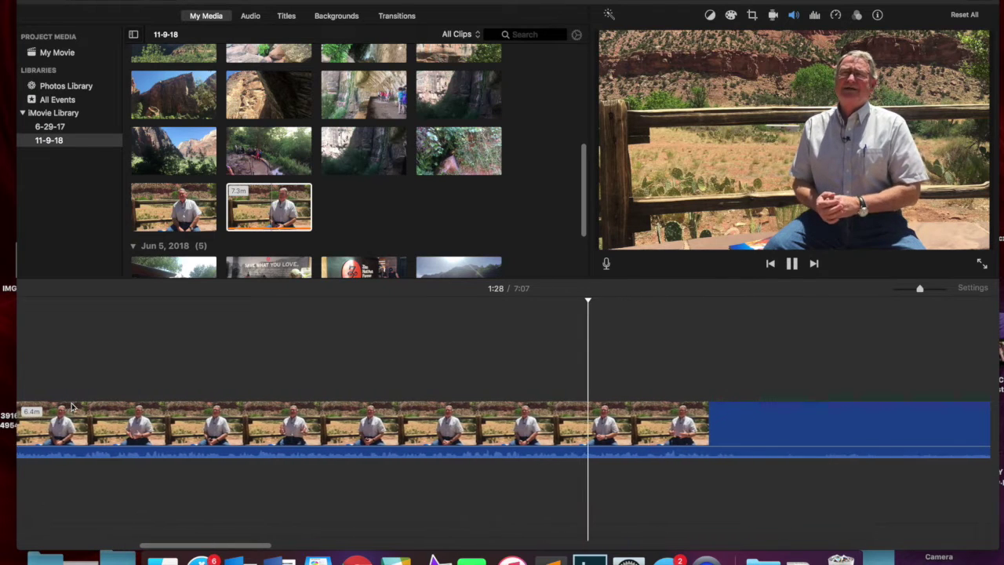
{"action": "scroll", "coordinate": [70, 406], "scroll_direction": "right", "scroll_amount": 2}
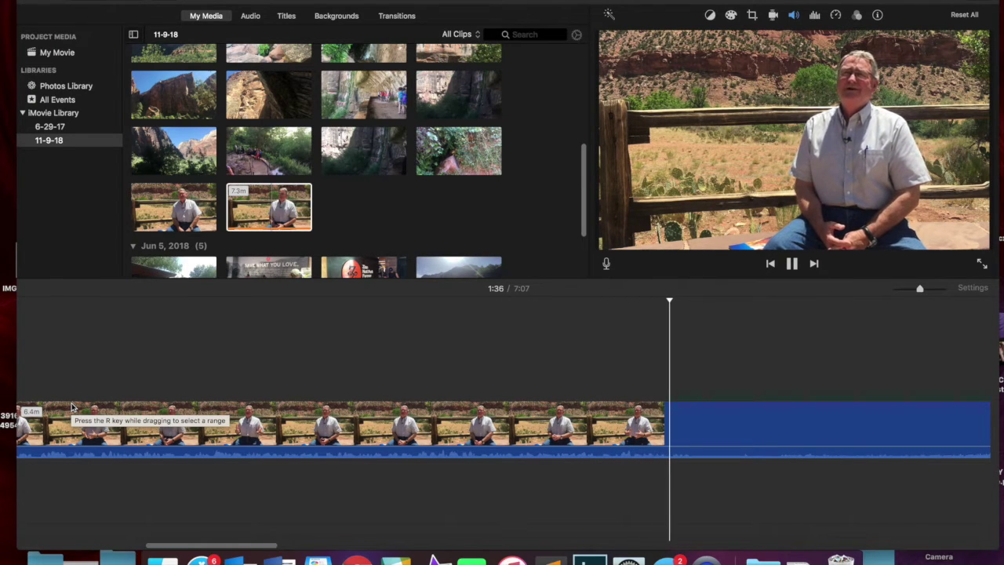
{"action": "key", "text": "space"}
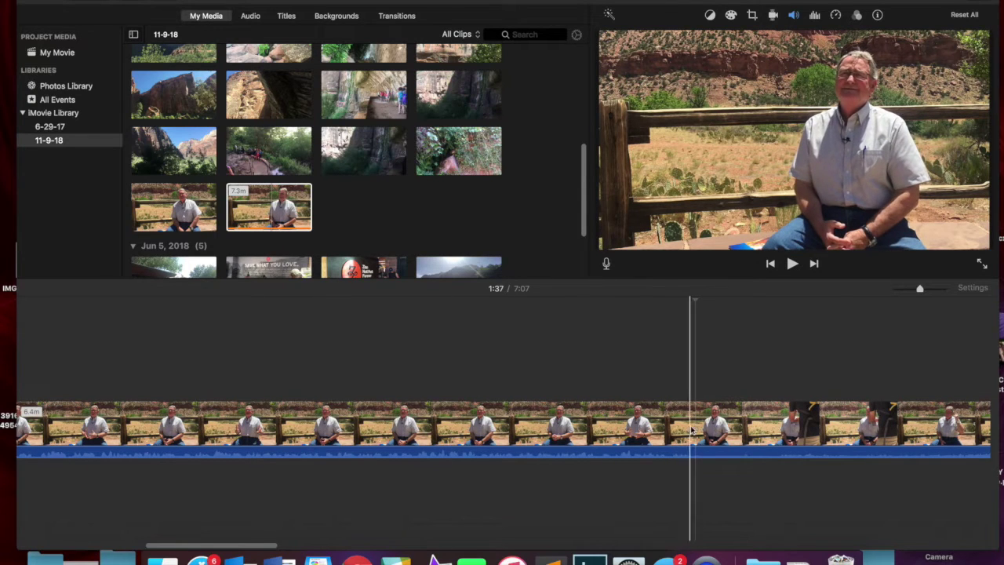
{"action": "left_click", "coordinate": [694, 429]}
{"action": "right_click", "coordinate": [695, 430]}
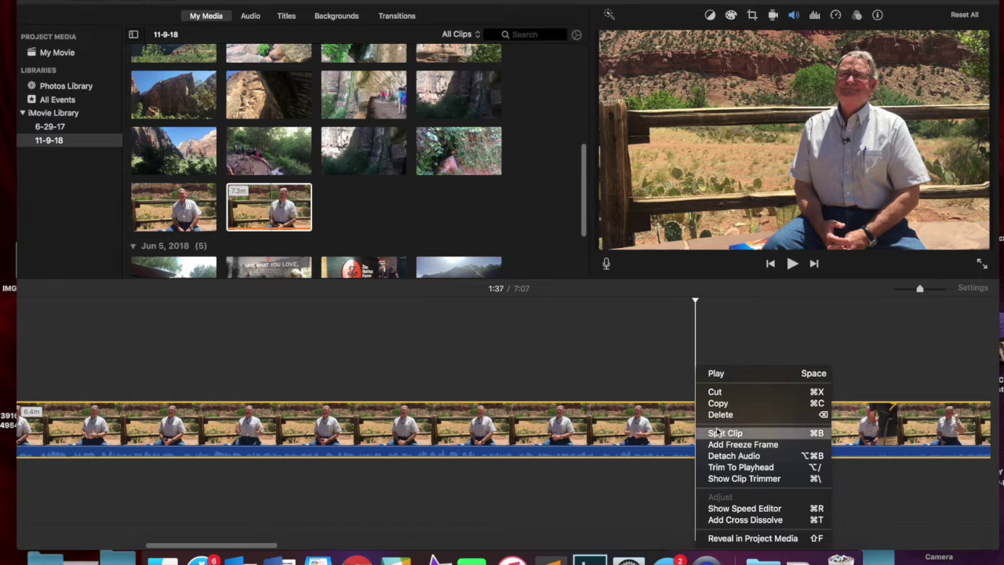
{"action": "left_click", "coordinate": [717, 432]}
{"action": "left_click", "coordinate": [763, 422]}
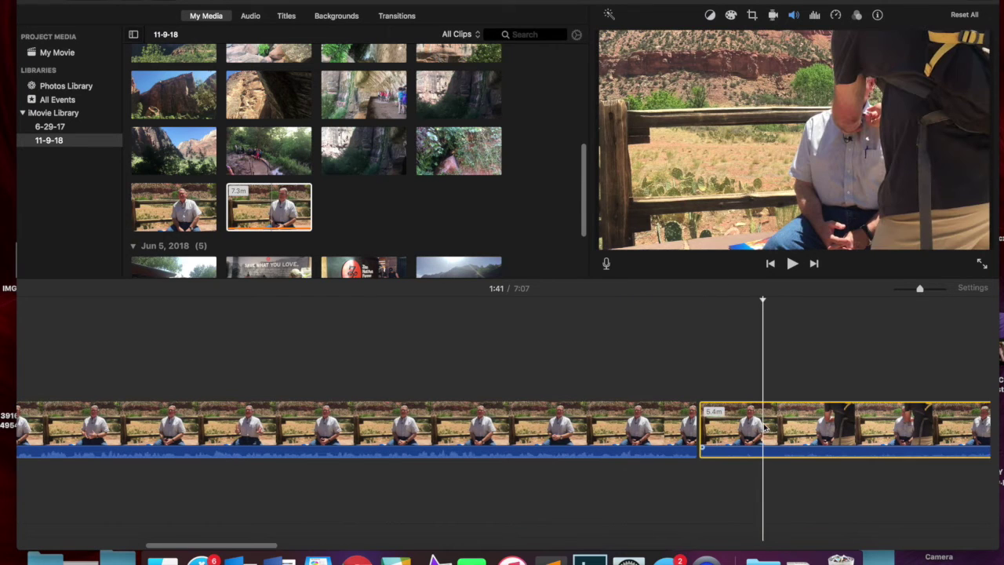
{"action": "key", "text": "Delete"}
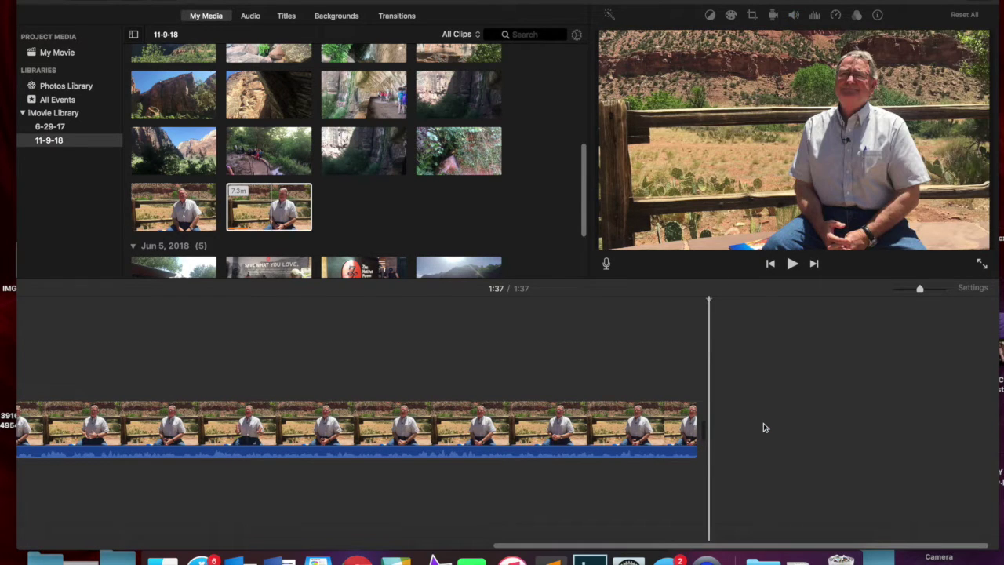
{"action": "scroll", "coordinate": [513, 430], "scroll_direction": "down", "scroll_amount": 3}
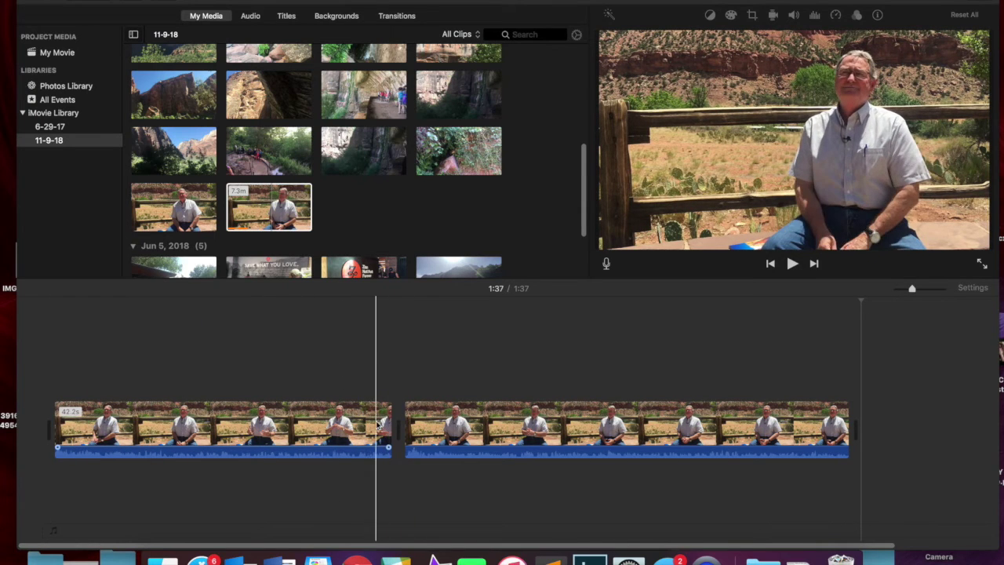
{"action": "key", "text": "space"}
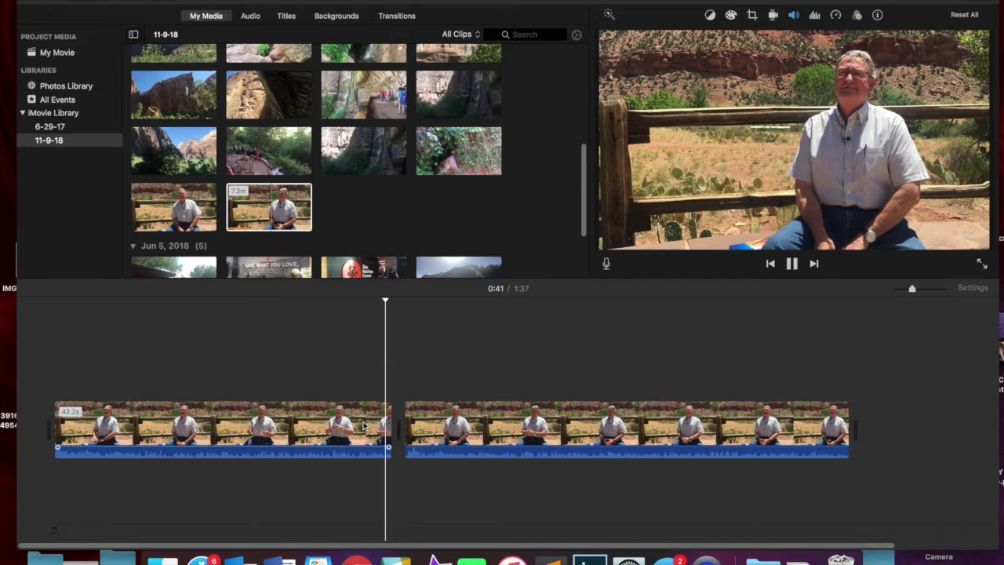
{"action": "key", "text": "space"}
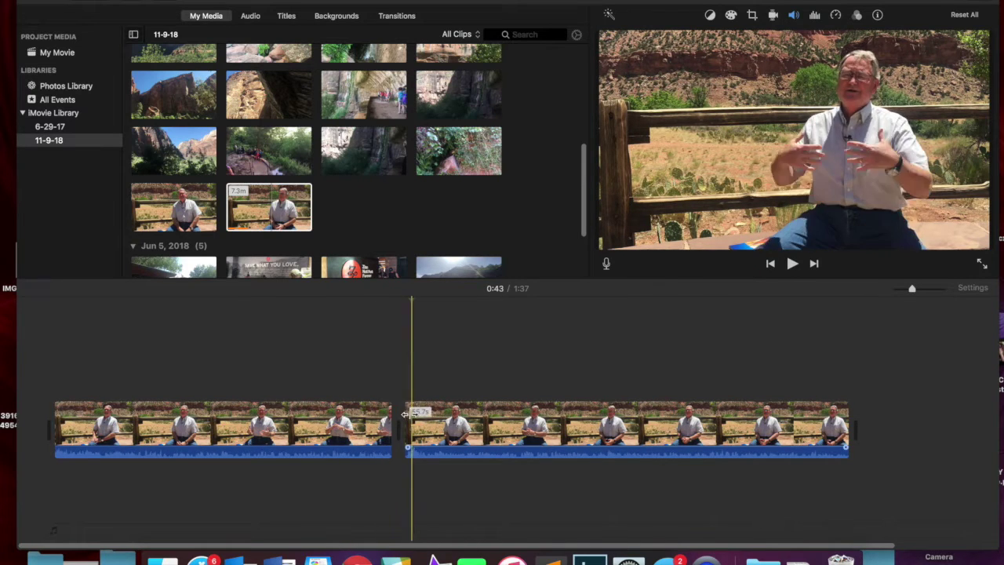
{"action": "key", "text": "space"}
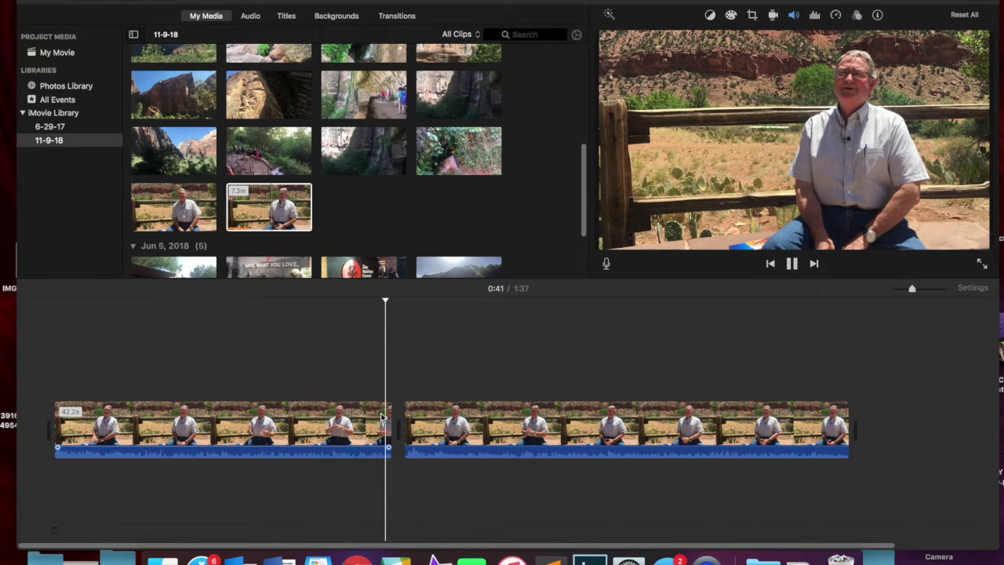
{"action": "key", "text": "space"}
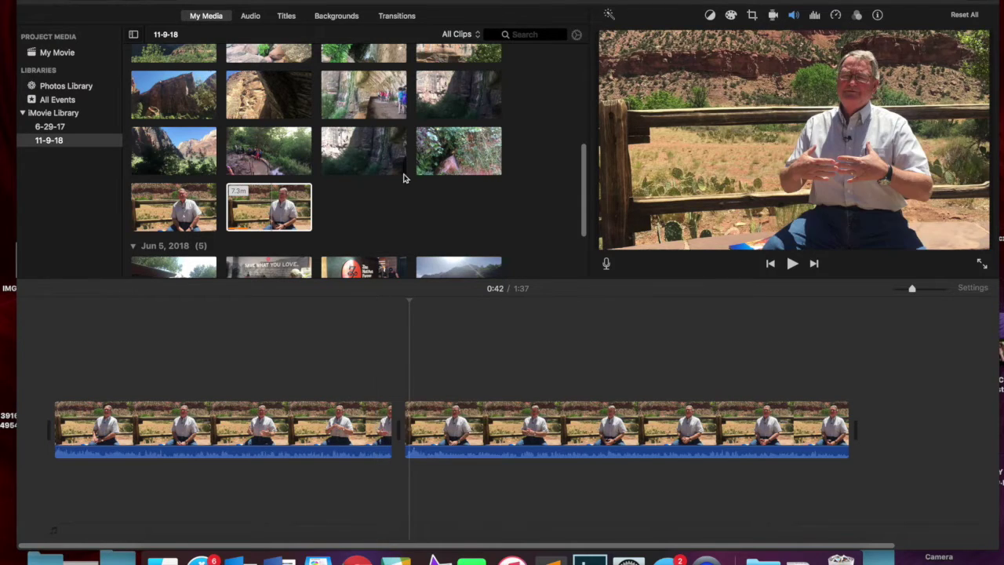
- Select the interview clip, scroll up to the Jun 7, 2018 clips, and play from 0:27
{"action": "left_click", "coordinate": [252, 148]}
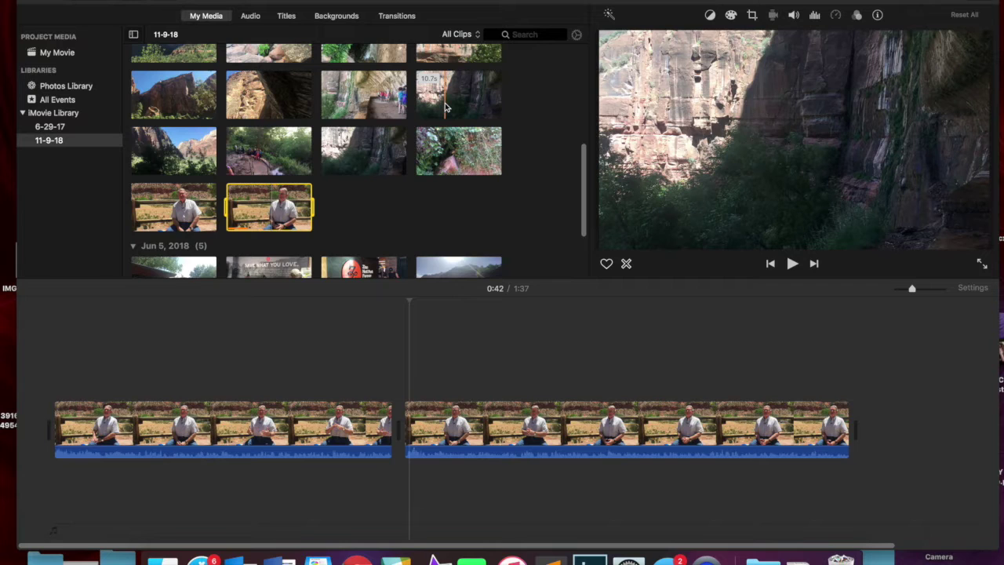
{"action": "scroll", "coordinate": [445, 108], "scroll_direction": "up", "scroll_amount": 5}
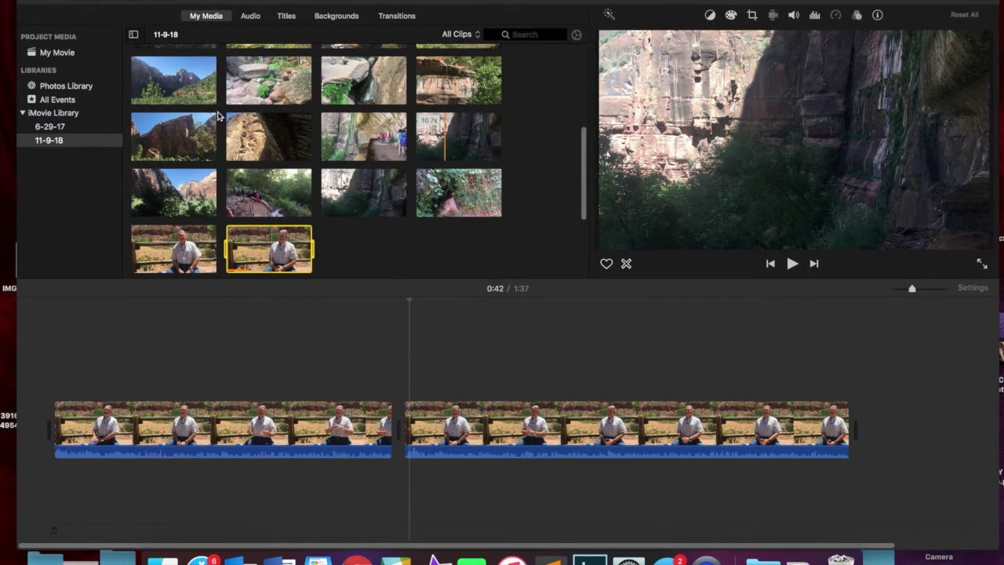
{"action": "scroll", "coordinate": [218, 116], "scroll_direction": "up", "scroll_amount": 10}
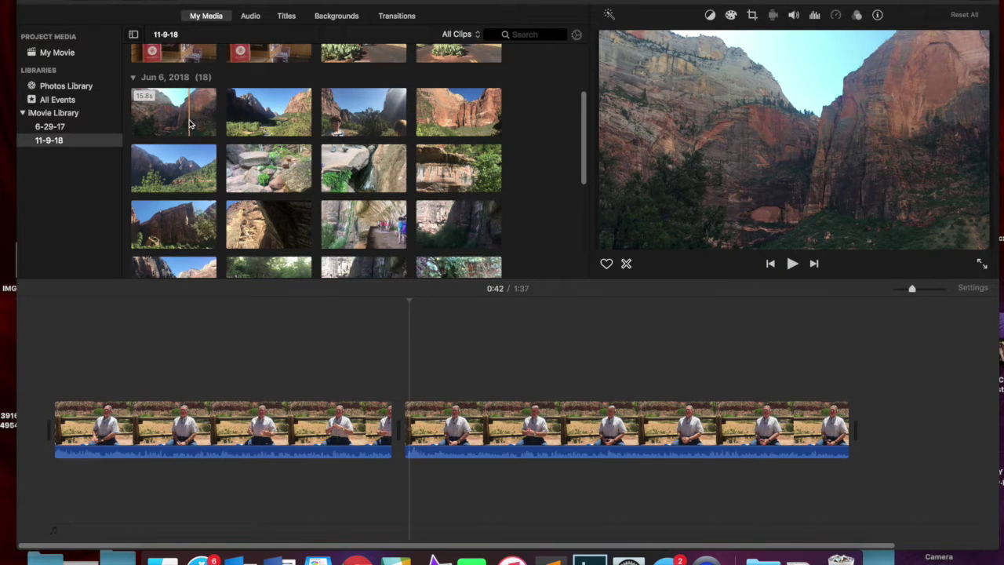
{"action": "scroll", "coordinate": [188, 123], "scroll_direction": "up", "scroll_amount": 13}
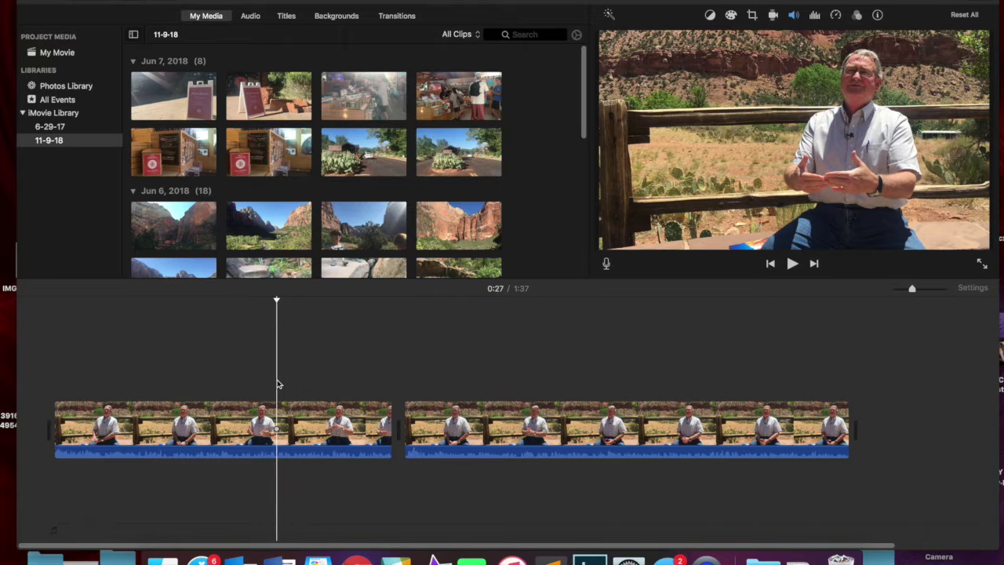
{"action": "key", "text": "space"}
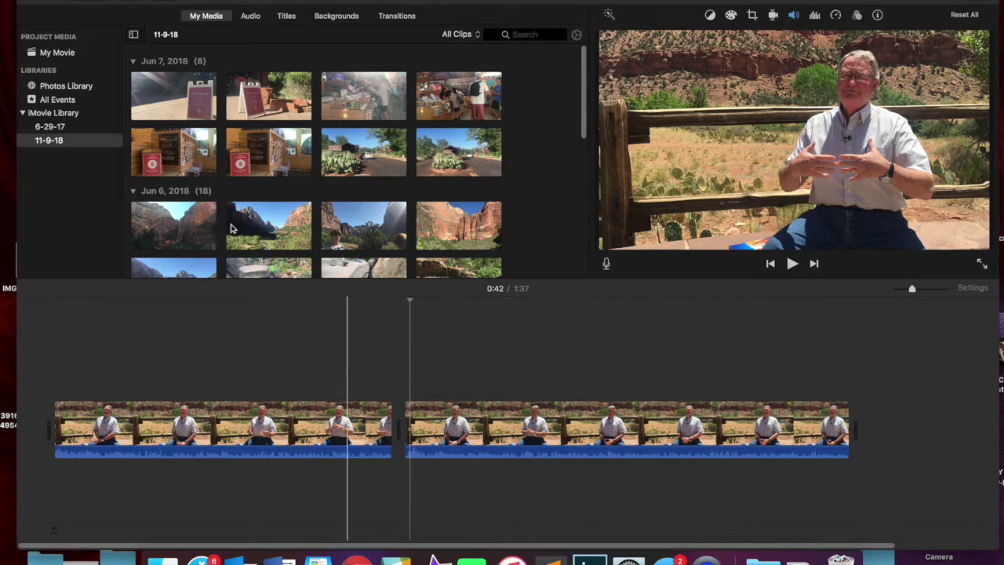
- Overlay a 4.0-second store-interior cutaway above the 0:42 interview join and preview it
{"action": "left_click", "coordinate": [261, 145]}
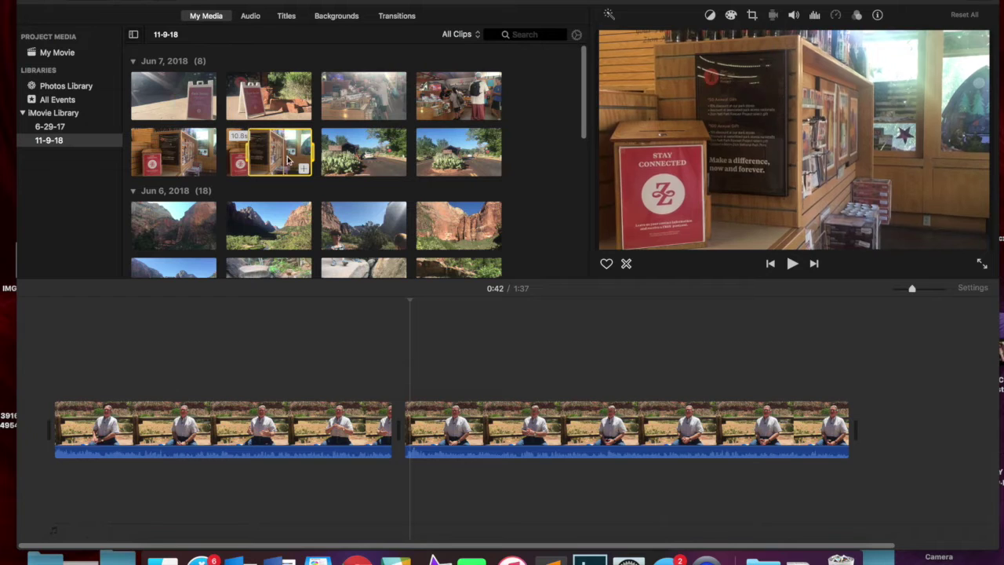
{"action": "left_click_drag", "start_coordinate": [247, 155], "coordinate": [278, 153]}
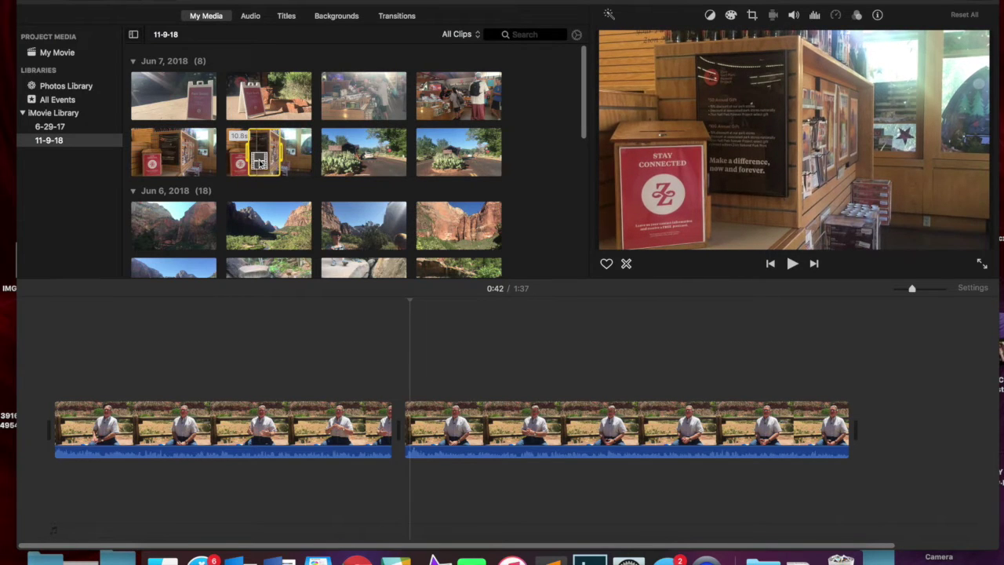
{"action": "left_click_drag", "start_coordinate": [312, 230], "coordinate": [394, 362]}
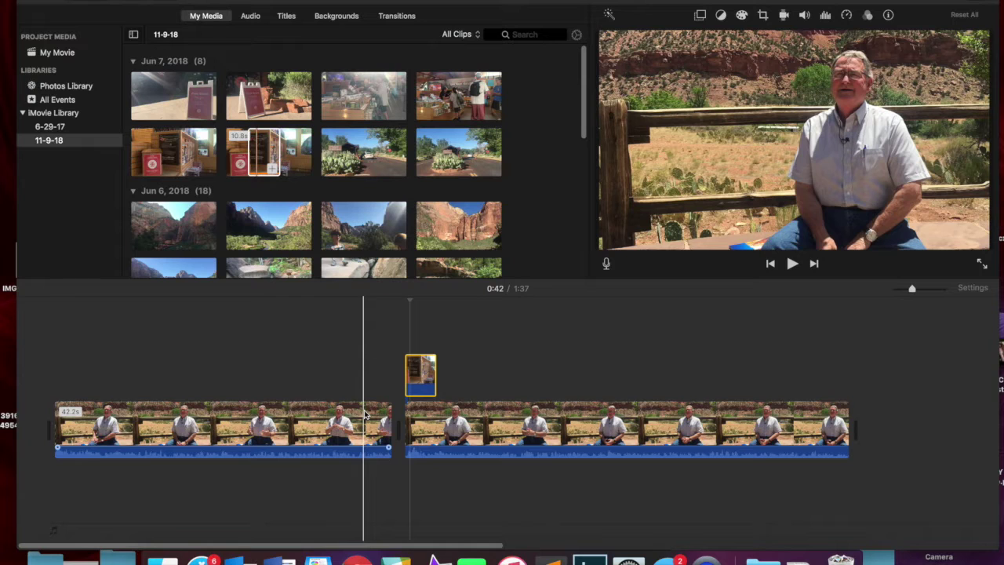
{"action": "key", "text": "space"}
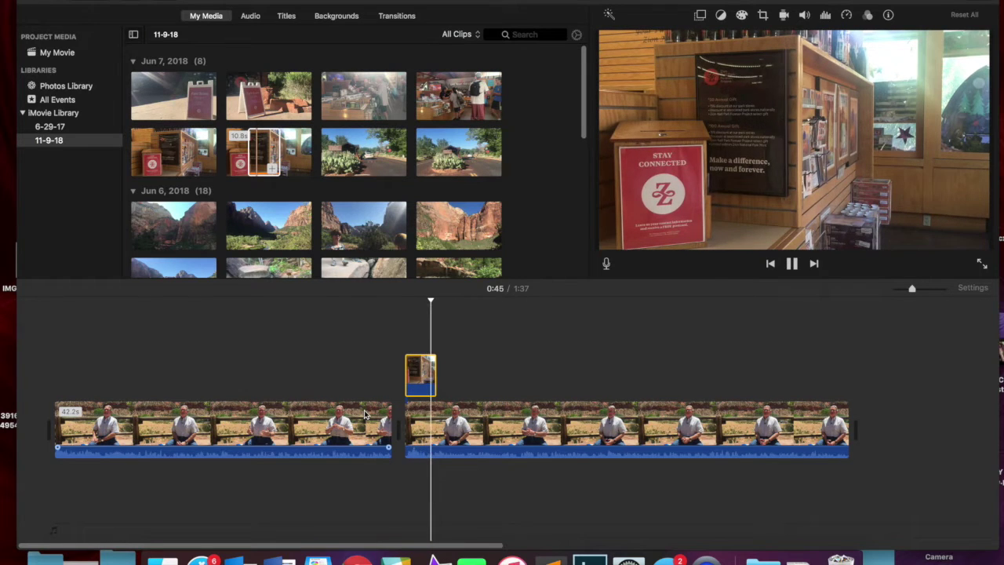
{"action": "key", "text": "space"}
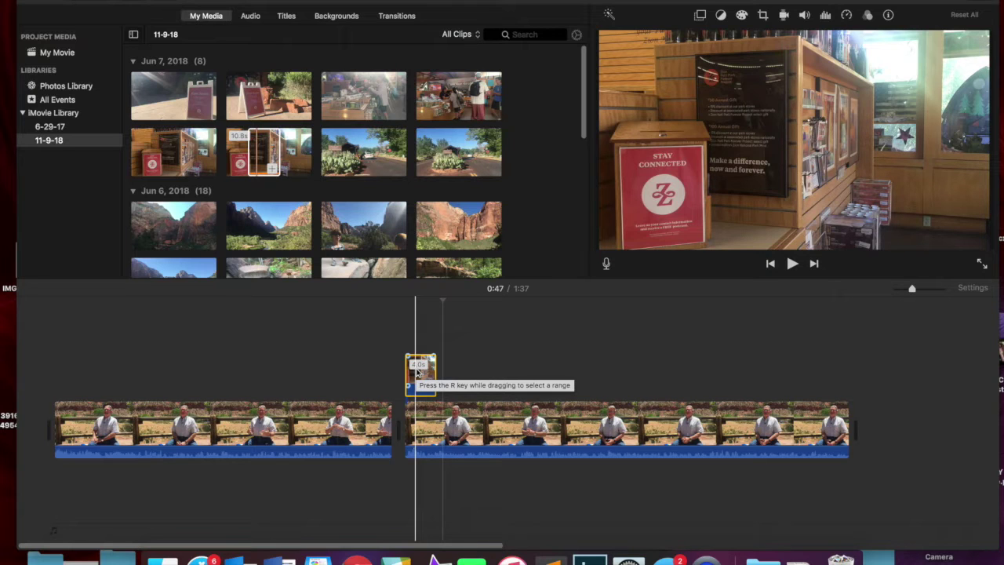
{"action": "left_click", "coordinate": [265, 152]}
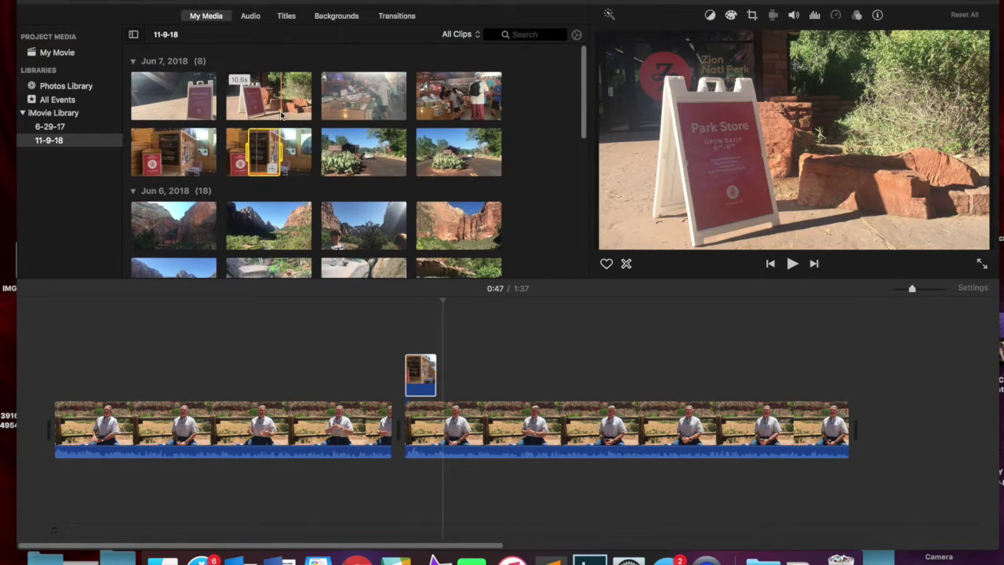
- Add a roughly four-second Park Store sign cutaway right after the first cutaway
{"action": "left_click", "coordinate": [257, 107]}
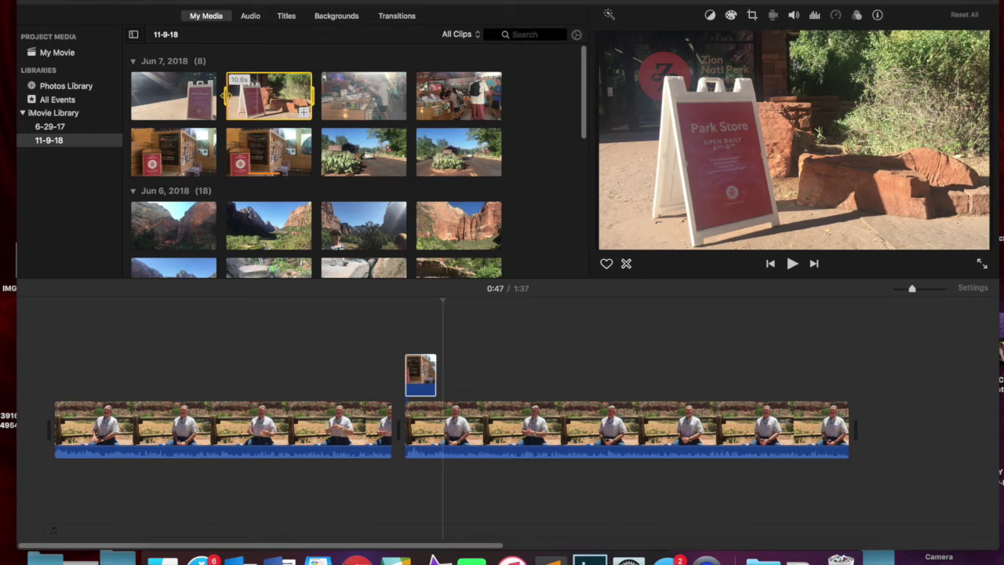
{"action": "left_click_drag", "start_coordinate": [227, 97], "coordinate": [248, 98]}
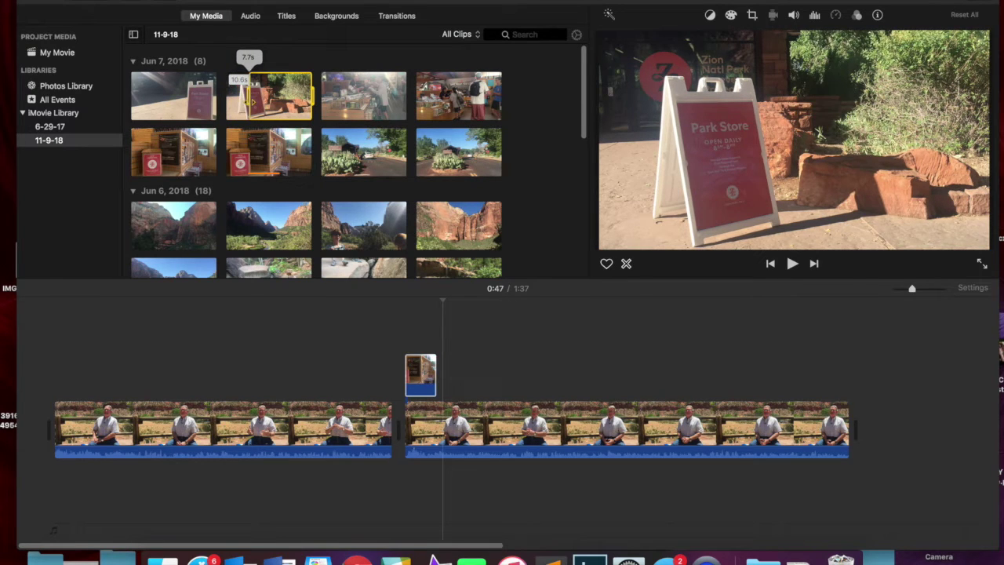
{"action": "left_click_drag", "start_coordinate": [311, 97], "coordinate": [285, 97]}
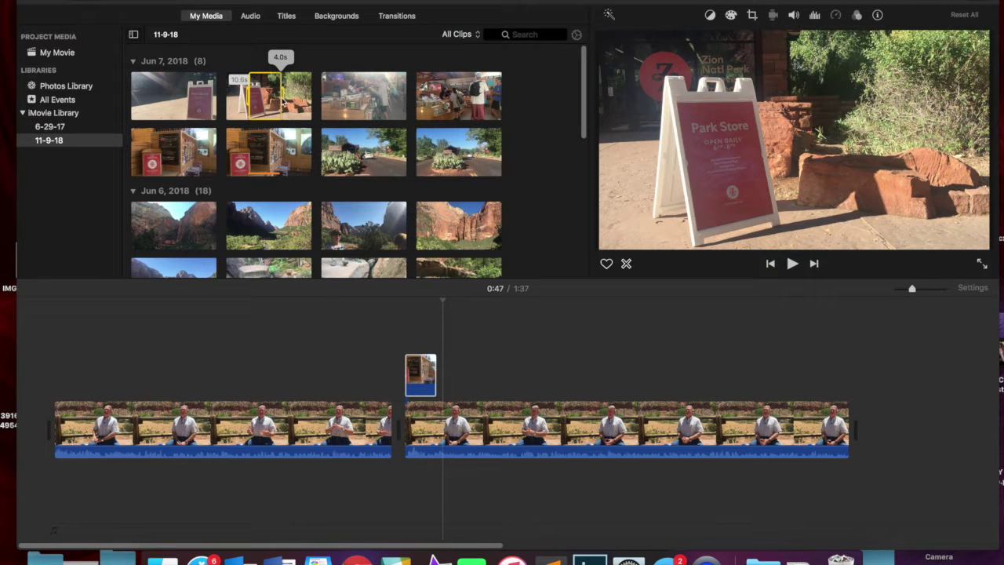
{"action": "left_click_drag", "start_coordinate": [467, 317], "coordinate": [440, 375]}
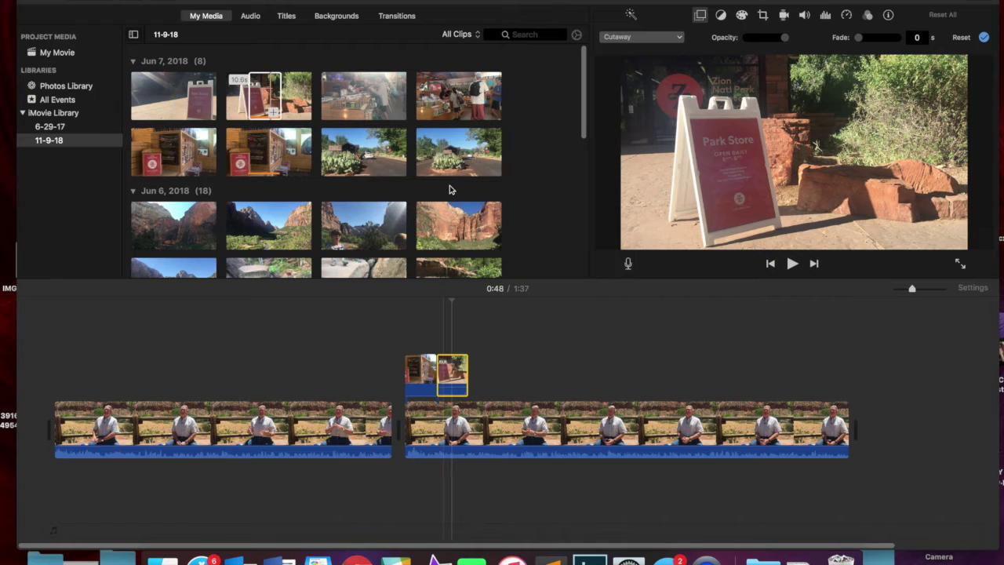
- Add a shorter store-counter cutaway after the Park Store shot
{"action": "left_click", "coordinate": [459, 96]}
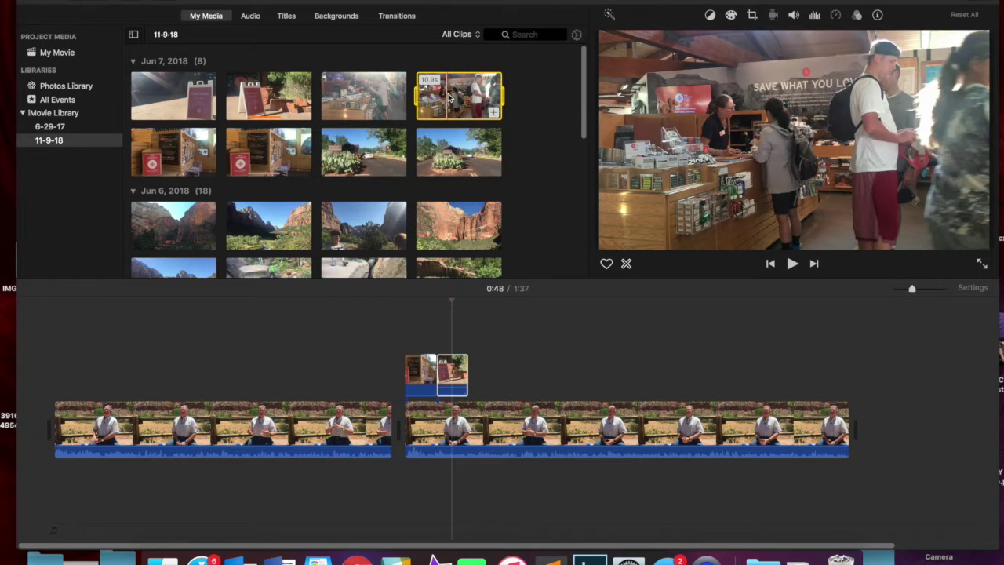
{"action": "left_click_drag", "start_coordinate": [418, 92], "coordinate": [464, 92]}
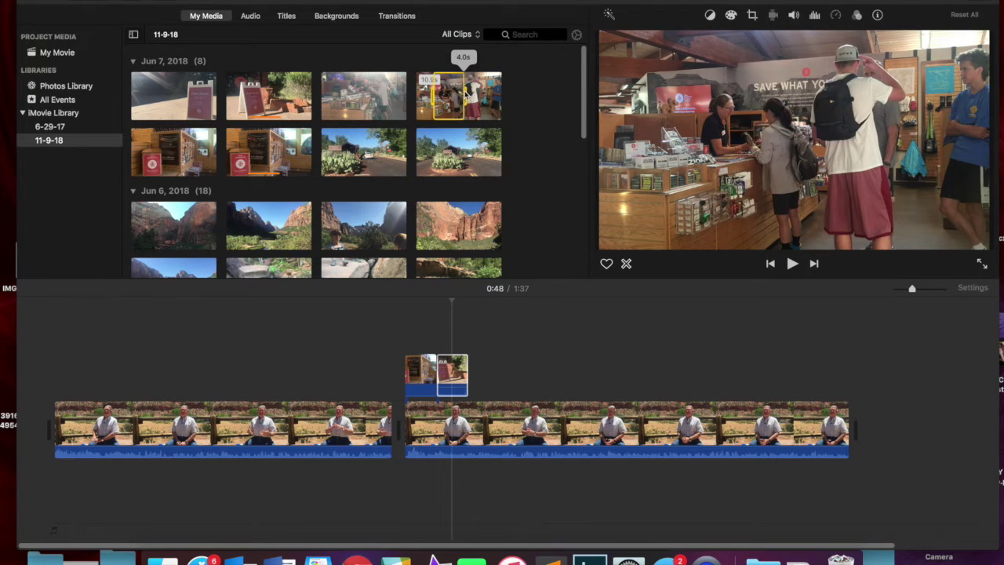
{"action": "left_click_drag", "start_coordinate": [543, 324], "coordinate": [455, 387]}
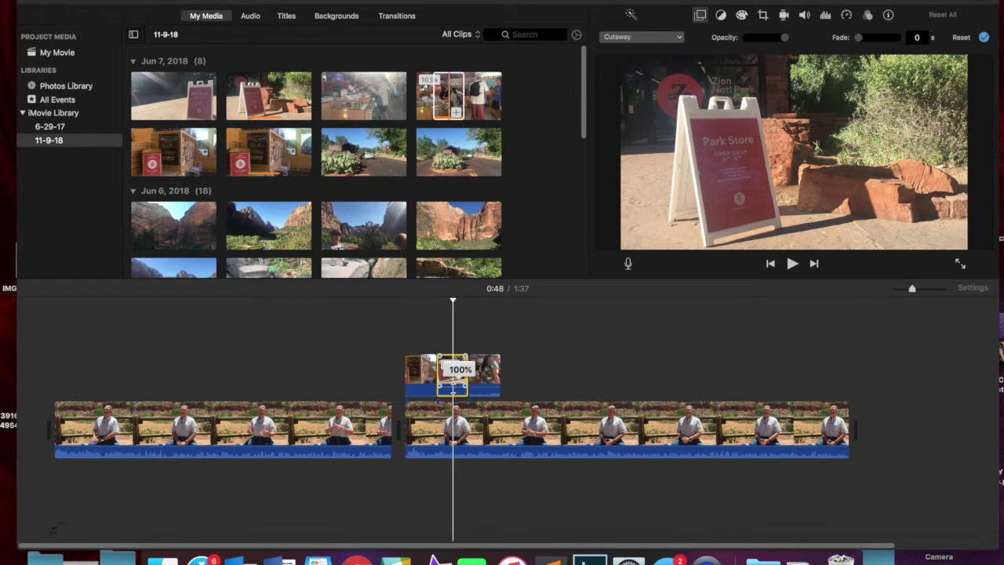
{"action": "left_click_drag", "start_coordinate": [452, 384], "coordinate": [453, 385]}
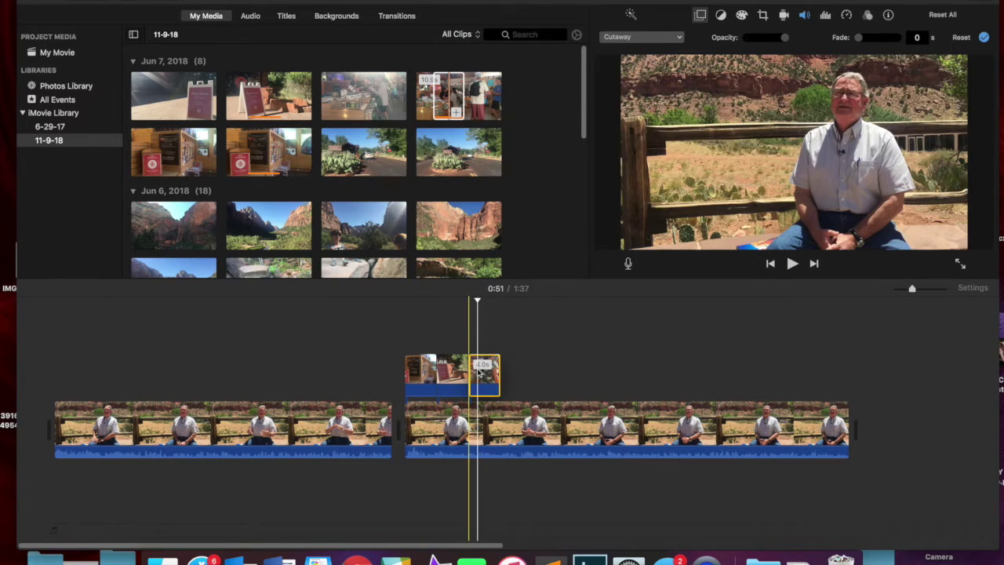
{"action": "left_click", "coordinate": [461, 136]}
{"action": "scroll", "coordinate": [463, 98], "scroll_direction": "down", "scroll_amount": 3}
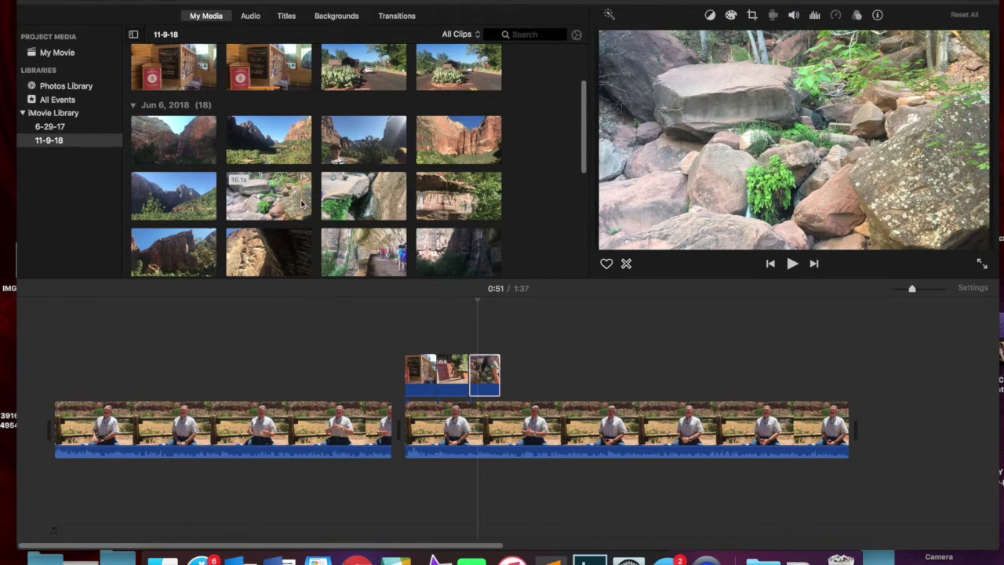
- Trim the first Jun 6 canyon clip to about four seconds and add it after the store-counter cutaway
{"action": "left_click", "coordinate": [170, 138]}
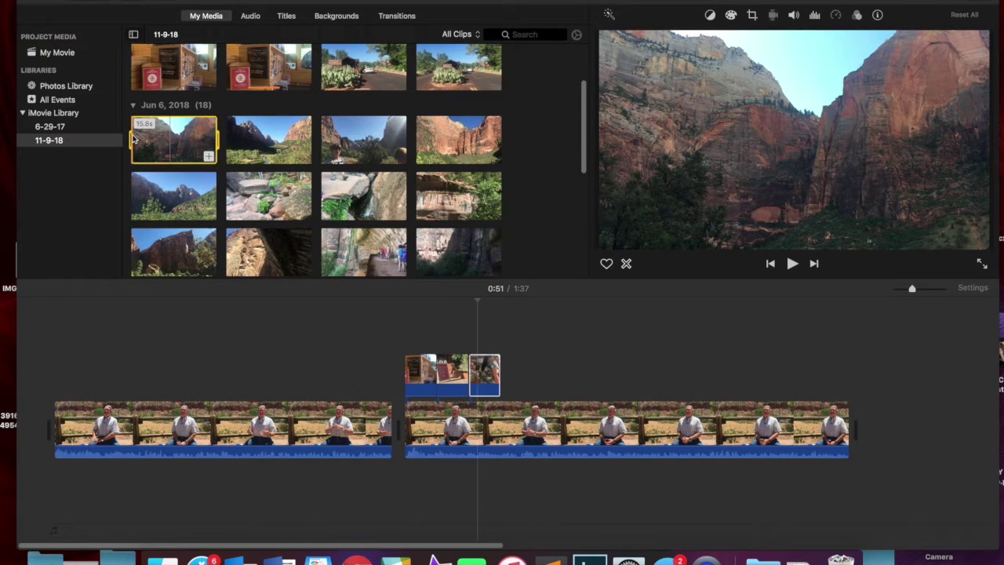
{"action": "left_click_drag", "start_coordinate": [131, 140], "coordinate": [152, 141]}
{"action": "left_click_drag", "start_coordinate": [216, 141], "coordinate": [179, 141]}
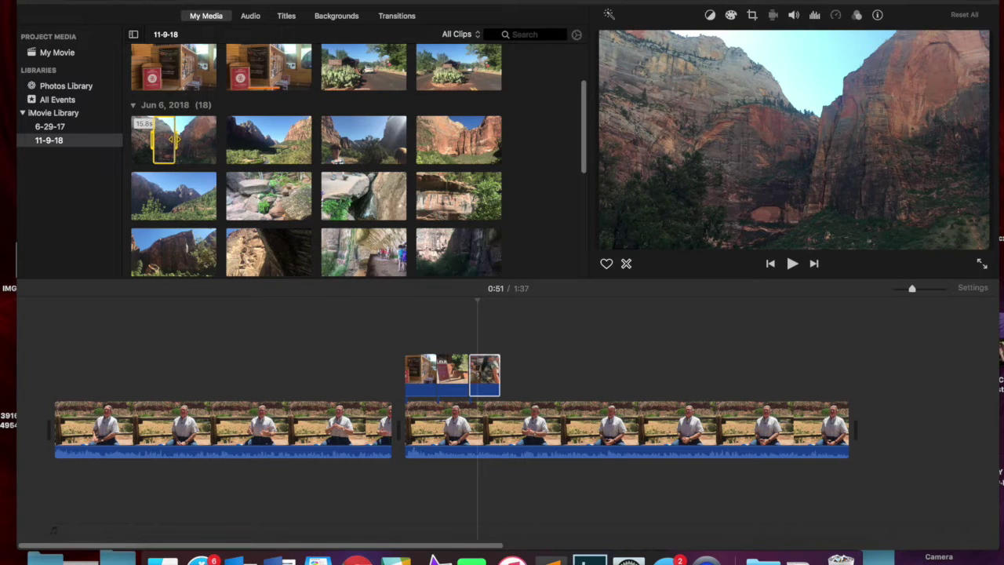
{"action": "left_click_drag", "start_coordinate": [420, 288], "coordinate": [517, 367]}
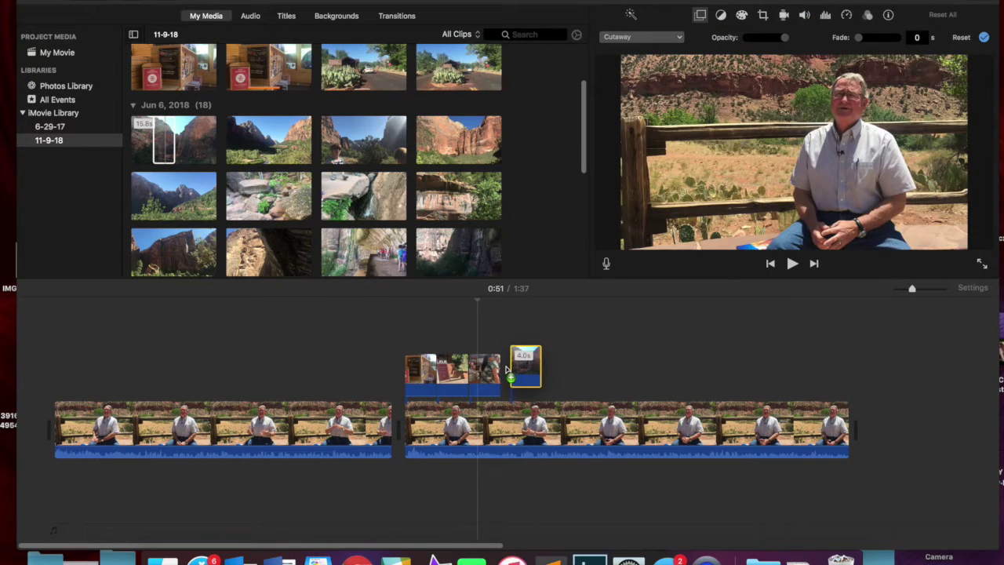
- Add a 4-second hiker trail shot as the next cutaway and play the edit to review it
{"action": "mouse_move", "coordinate": [515, 384]}
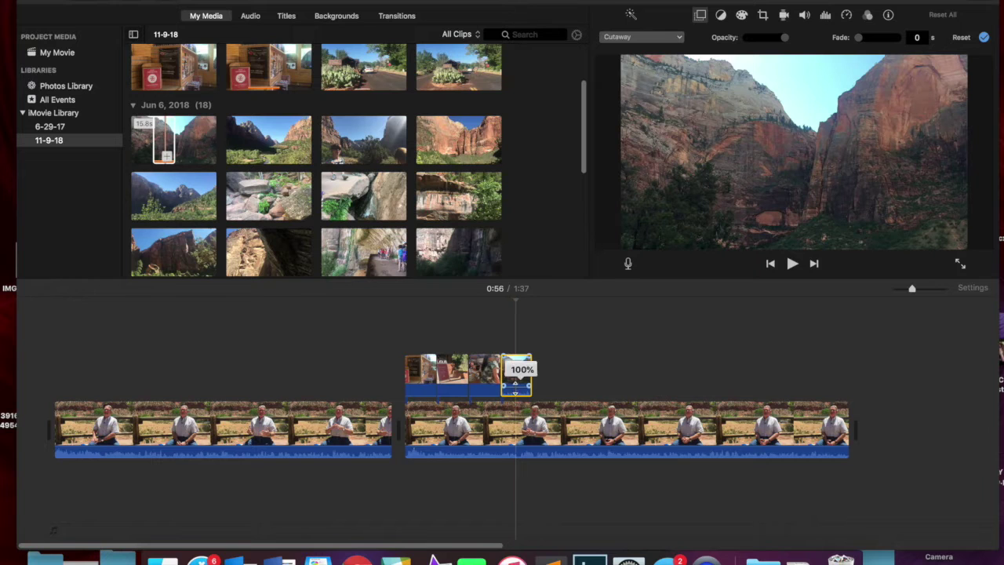
{"action": "scroll", "coordinate": [377, 220], "scroll_direction": "down", "scroll_amount": 2}
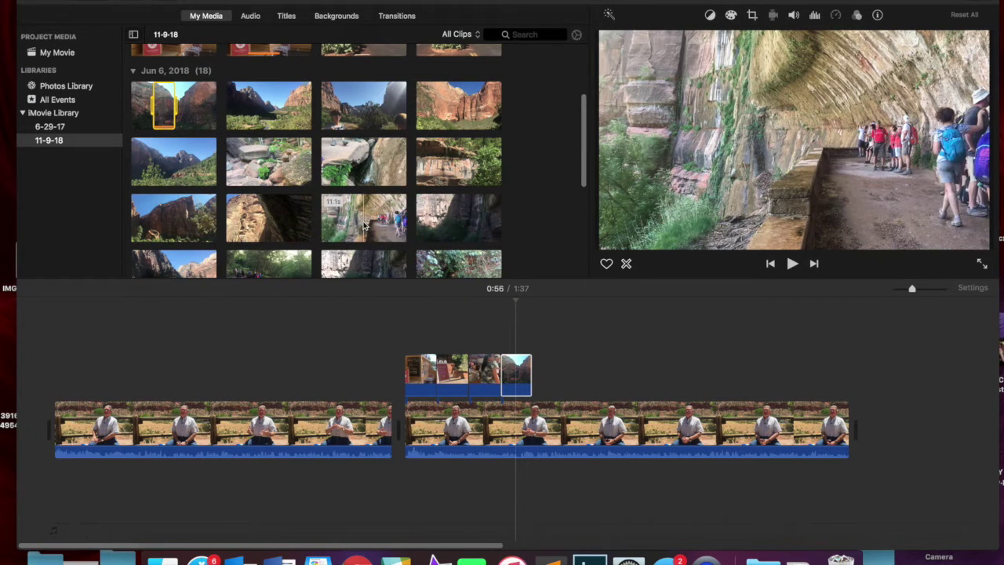
{"action": "left_click", "coordinate": [378, 222]}
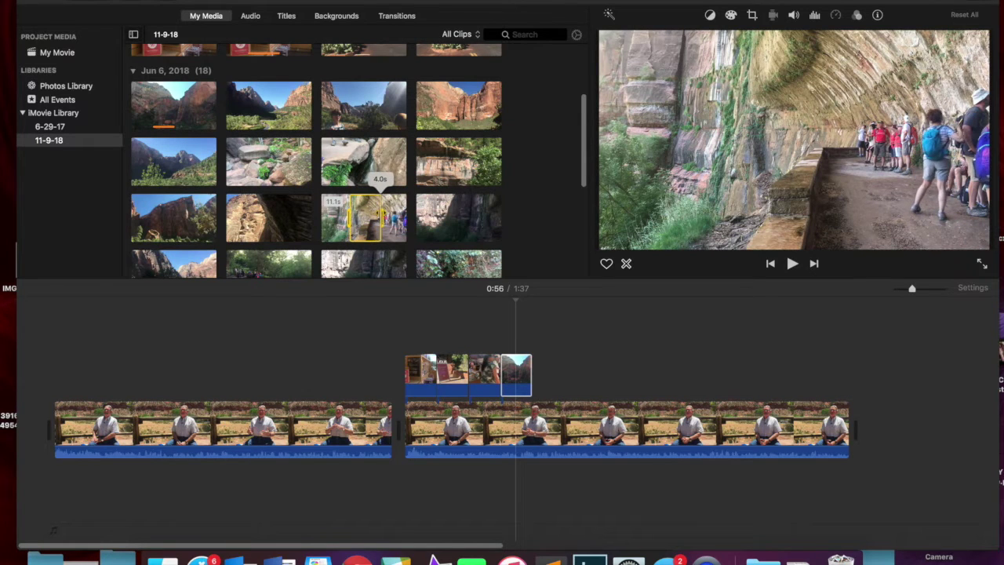
{"action": "left_click_drag", "start_coordinate": [381, 216], "coordinate": [553, 368]}
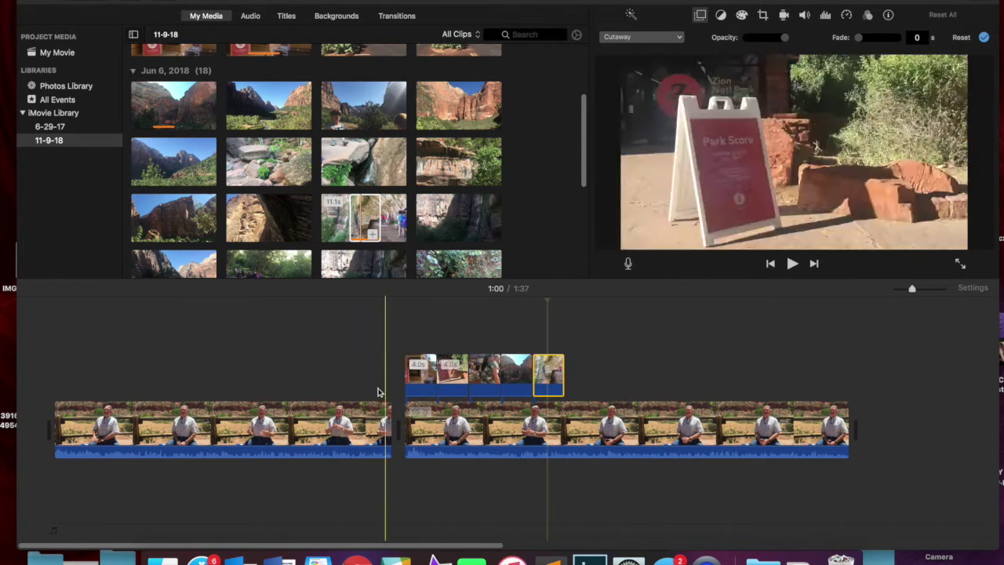
{"action": "key", "text": "space"}
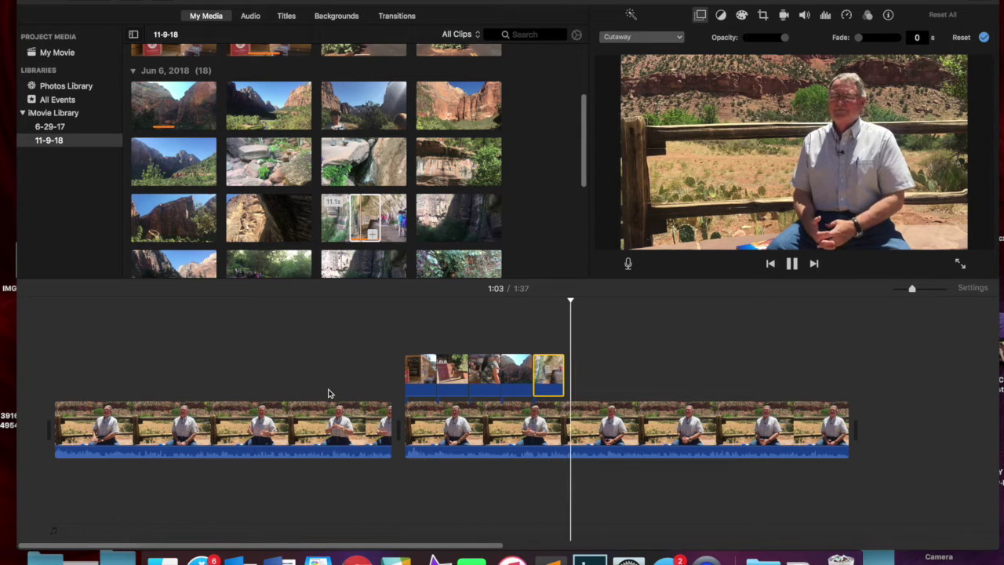
{"action": "key", "text": "space"}
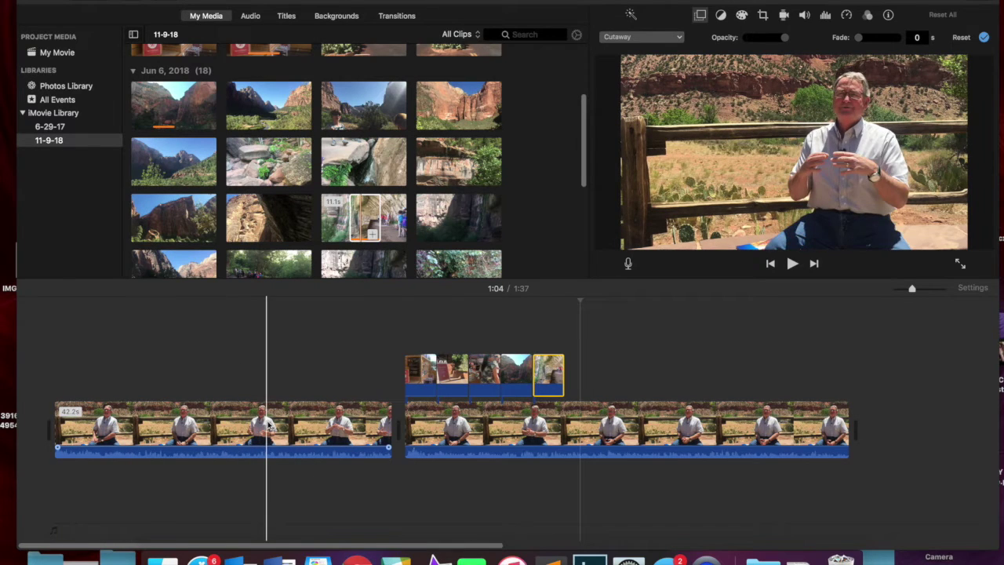
{"action": "left_click", "coordinate": [278, 427]}
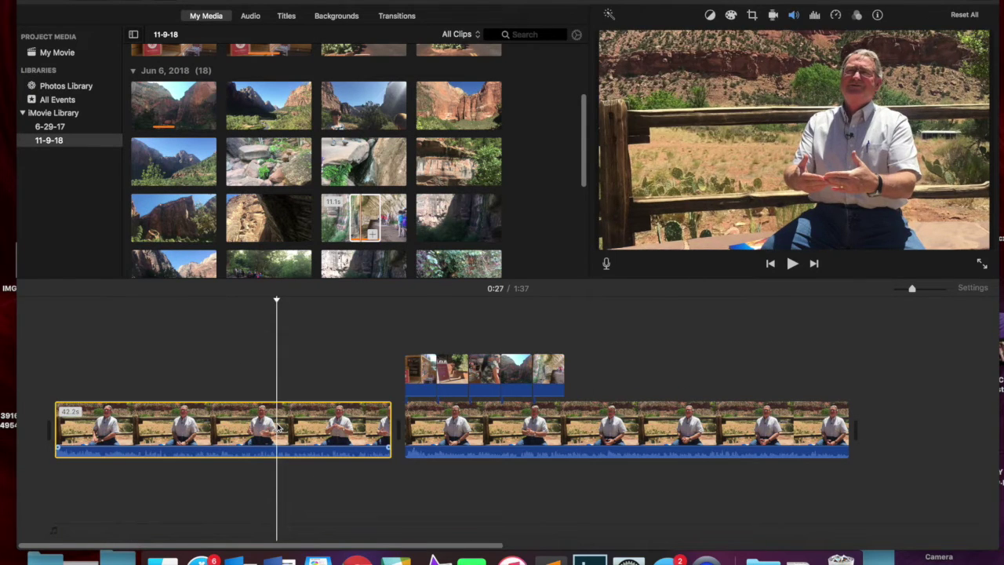
{"action": "right_click", "coordinate": [277, 427]}
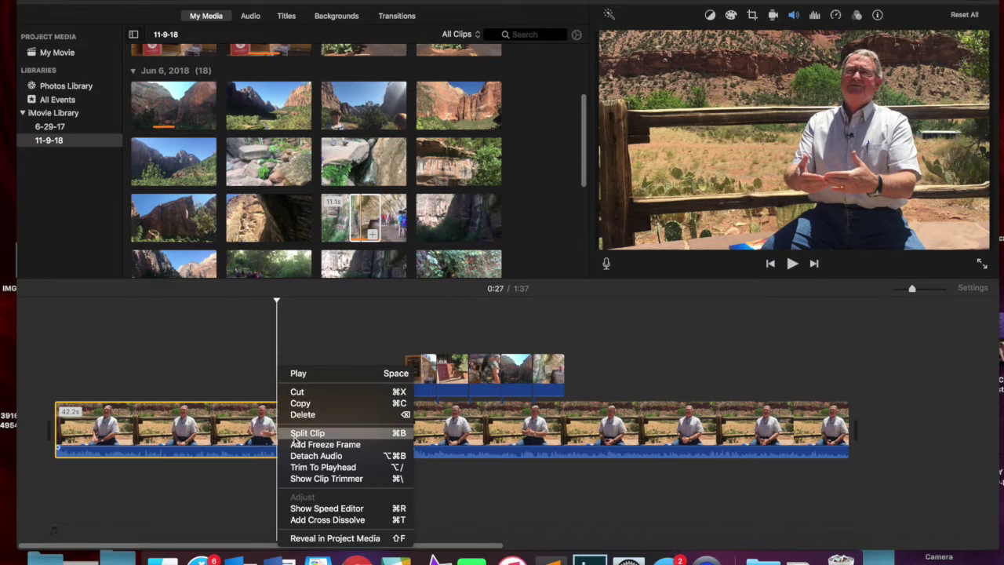
{"action": "left_click", "coordinate": [460, 495]}
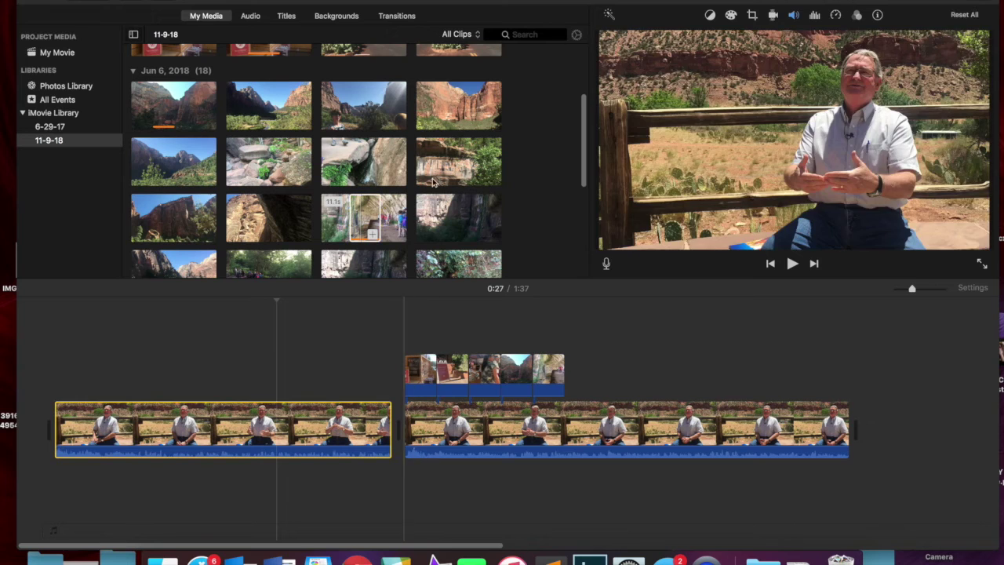
- Add the end of the shaded canyon wall clip after the last cutaway, lengthened to 4.0 seconds
{"action": "left_click", "coordinate": [430, 216]}
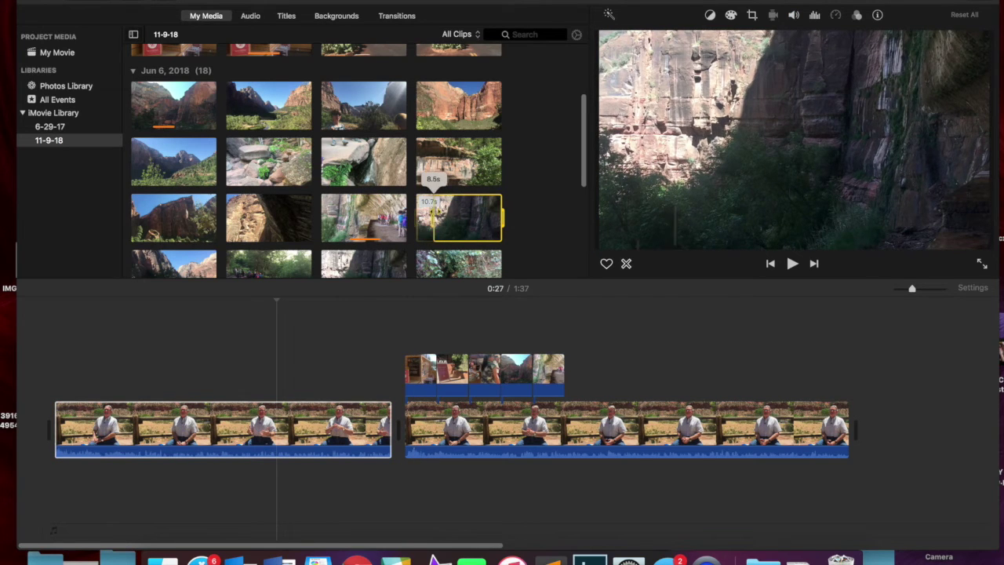
{"action": "left_click_drag", "start_coordinate": [441, 216], "coordinate": [567, 377]}
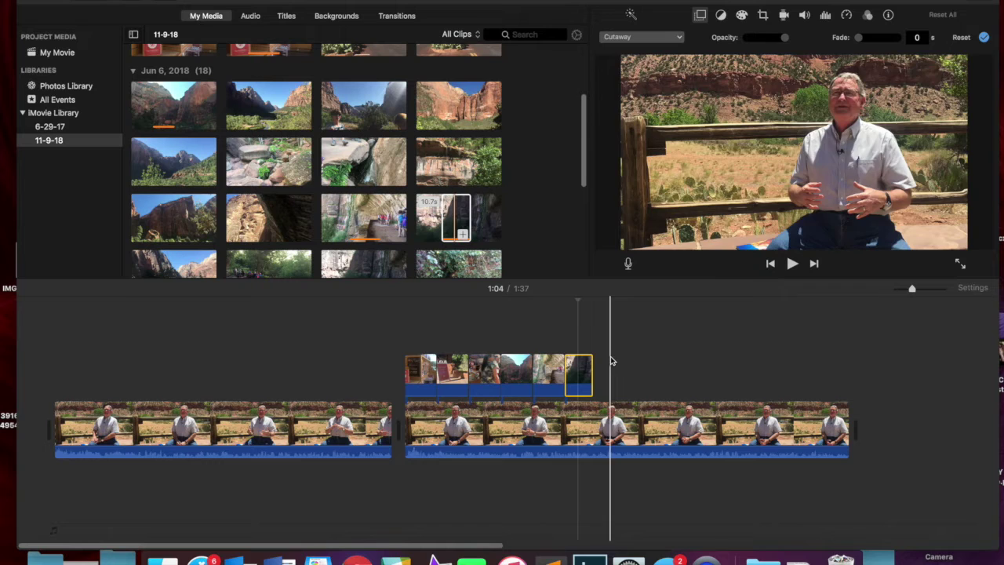
{"action": "mouse_move", "coordinate": [587, 372]}
{"action": "left_mouse_down"}
{"action": "mouse_move", "coordinate": [628, 377]}
{"action": "mouse_move", "coordinate": [596, 375]}
{"action": "left_mouse_up"}
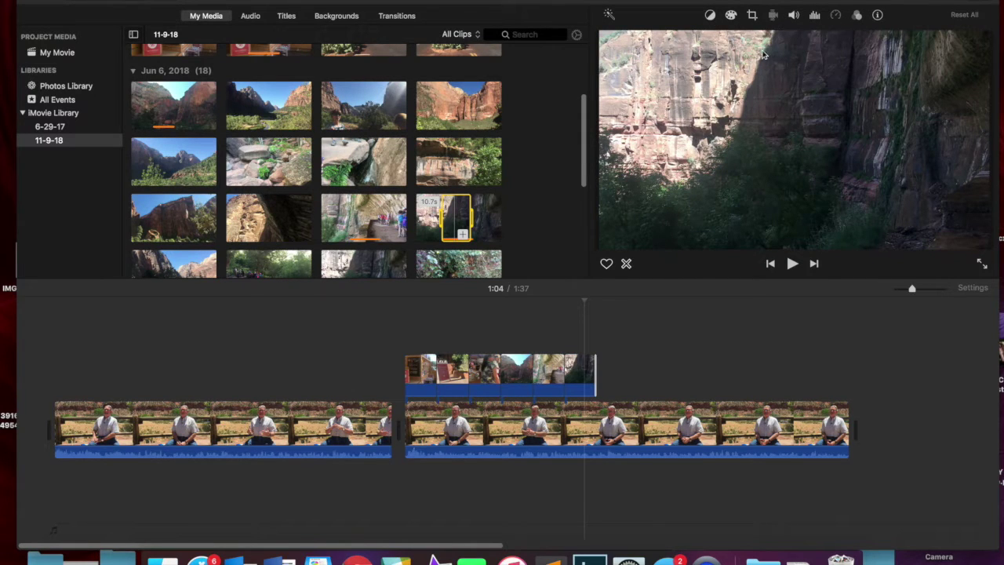
- Crop the first interview clip to fill with a frame shrunk toward the man, then preview it
{"action": "left_click", "coordinate": [322, 428]}
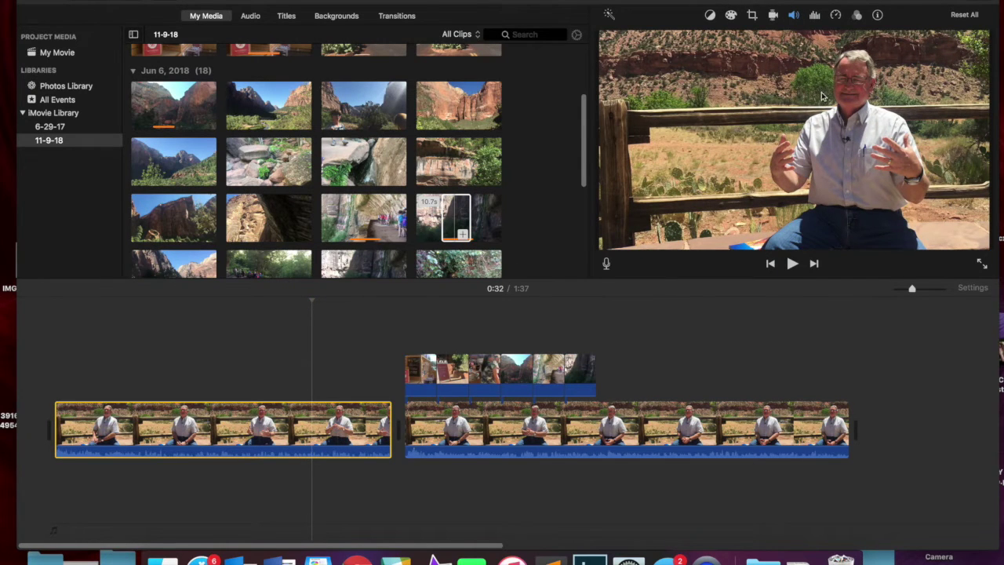
{"action": "left_click", "coordinate": [752, 16]}
{"action": "left_click", "coordinate": [664, 39]}
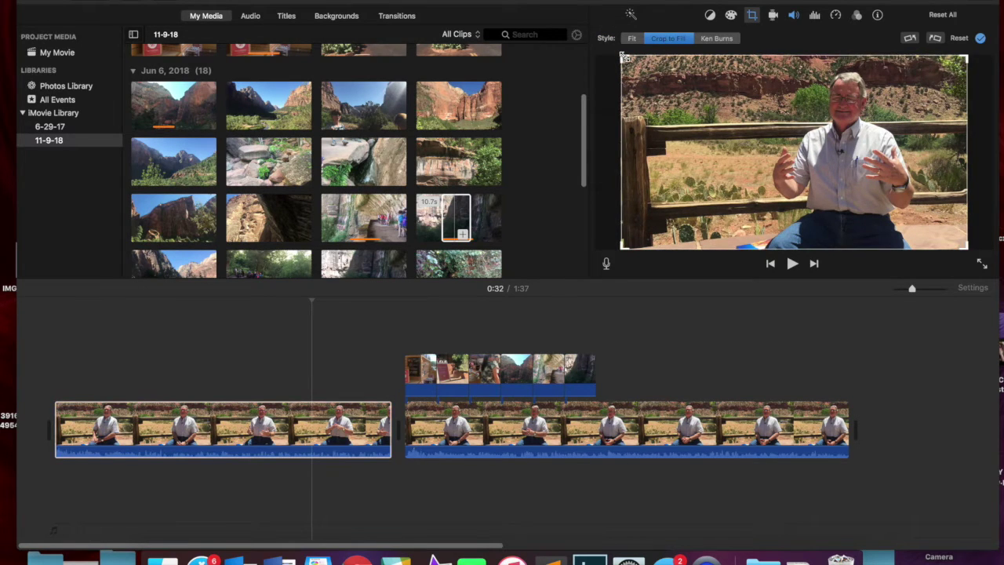
{"action": "left_click_drag", "start_coordinate": [625, 57], "coordinate": [691, 112]}
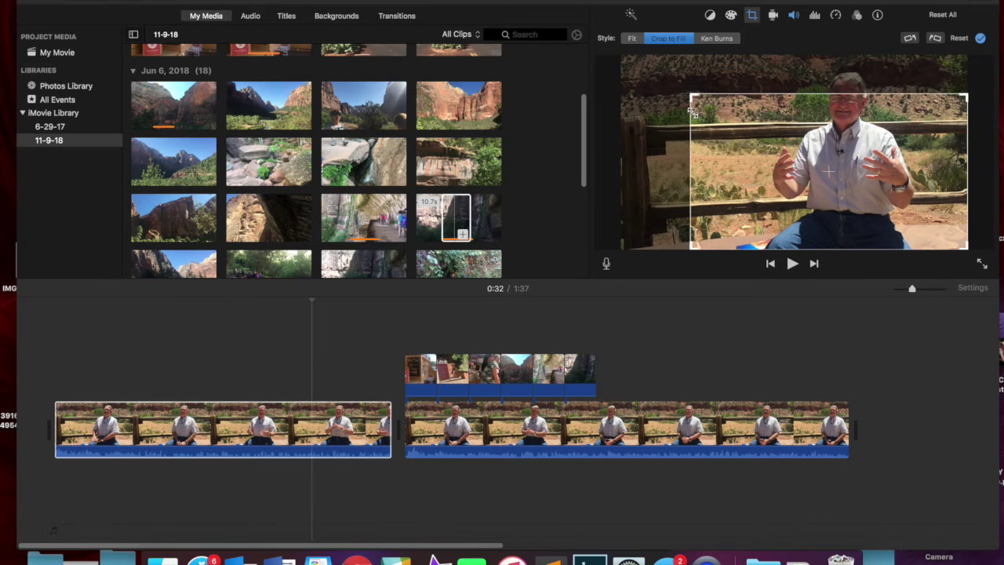
{"action": "left_click_drag", "start_coordinate": [813, 172], "coordinate": [781, 143]}
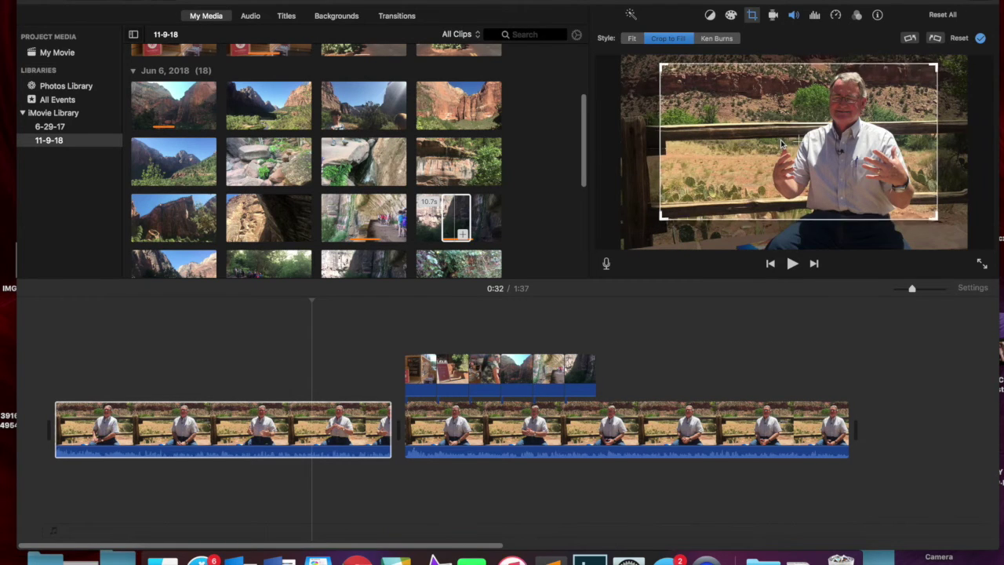
{"action": "left_click", "coordinate": [980, 40]}
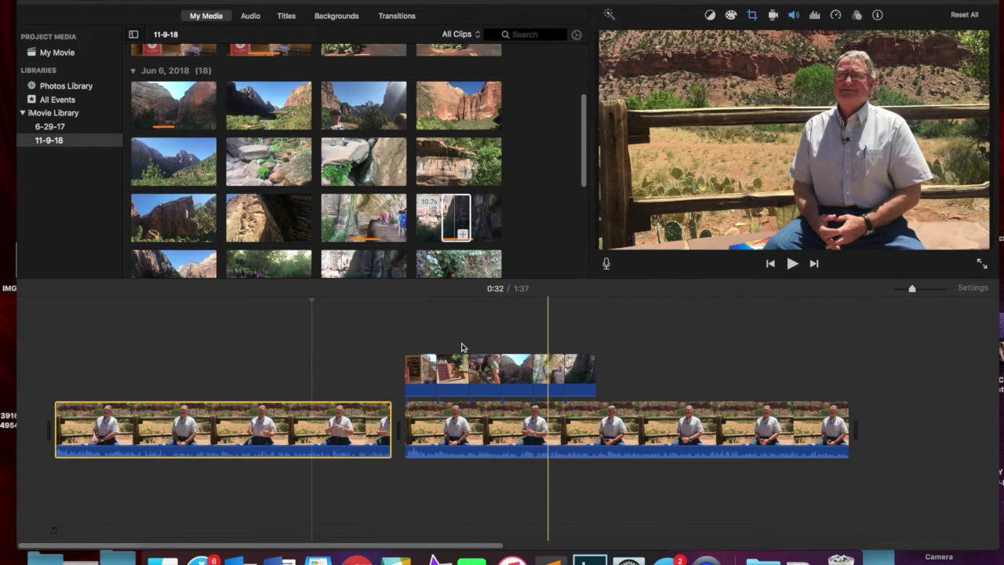
{"action": "left_click", "coordinate": [228, 344]}
{"action": "key", "text": "space"}
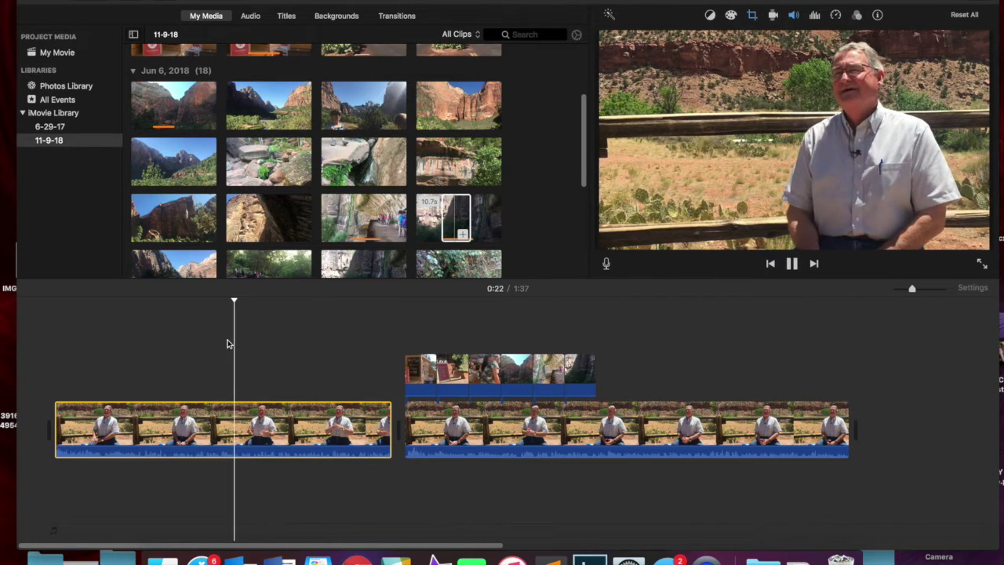
{"action": "key", "text": "space"}
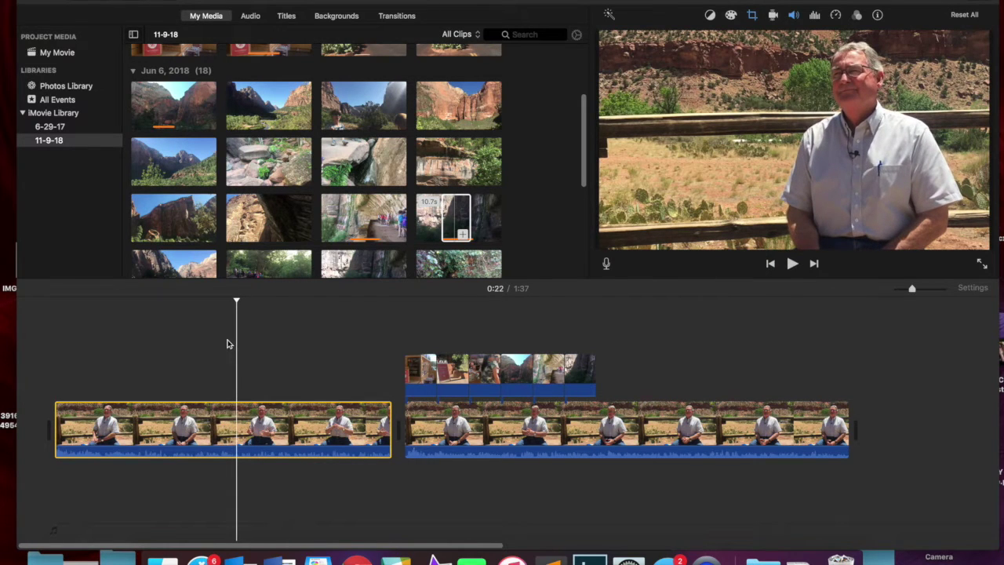
- Tighten and raise the crop frame around the man, then play through to the second interview clip
{"action": "left_click", "coordinate": [752, 16]}
{"action": "left_click_drag", "start_coordinate": [662, 67], "coordinate": [687, 80]}
{"action": "left_click_drag", "start_coordinate": [753, 153], "coordinate": [745, 139]}
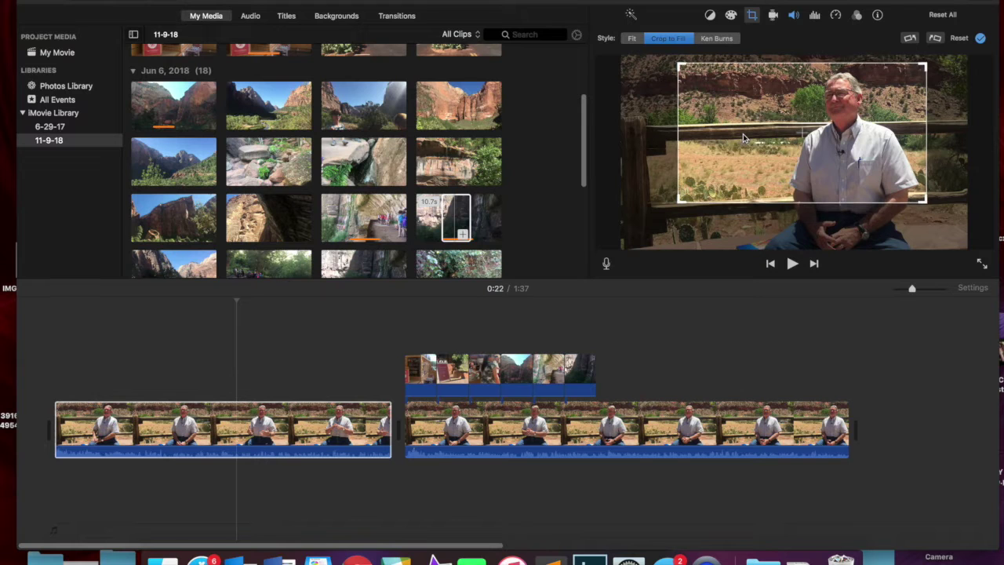
{"action": "left_click", "coordinate": [980, 39]}
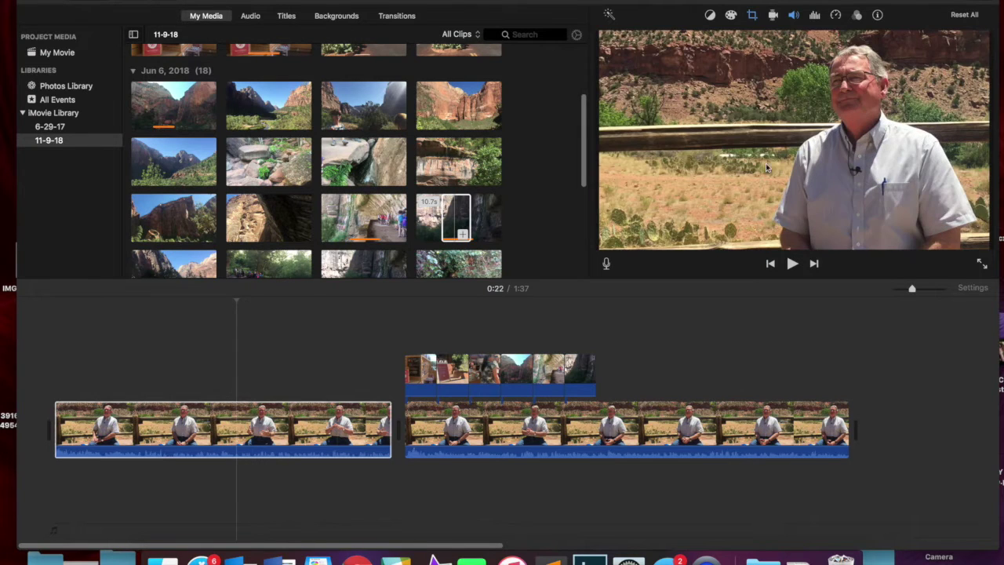
{"action": "left_click", "coordinate": [225, 365]}
{"action": "key", "text": "space"}
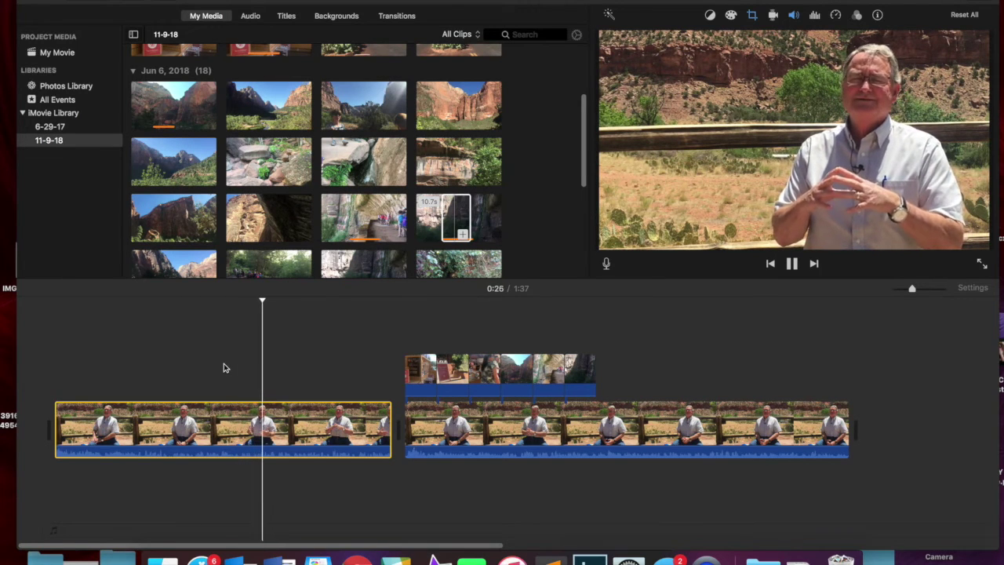
{"action": "key", "text": "space"}
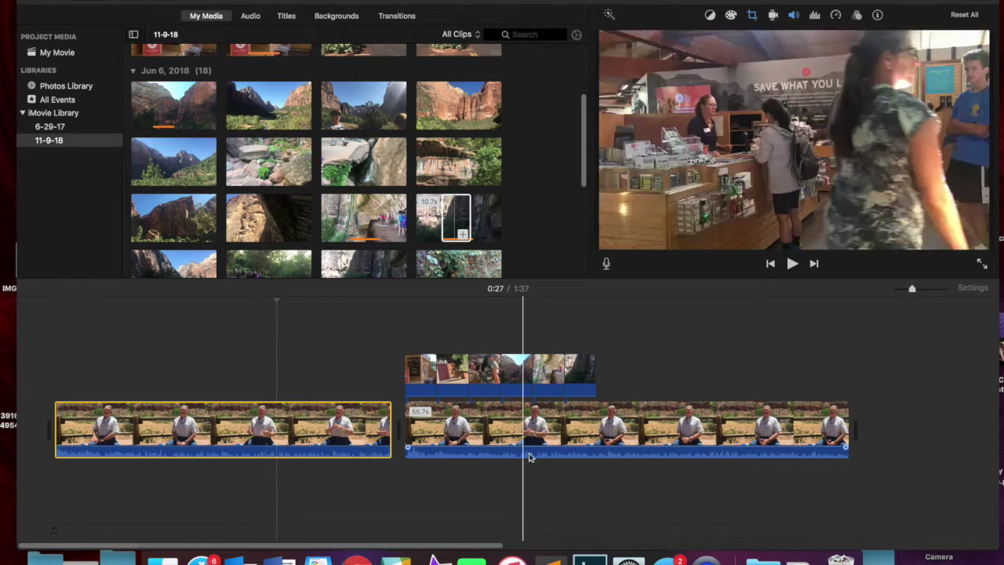
{"action": "key", "text": "space"}
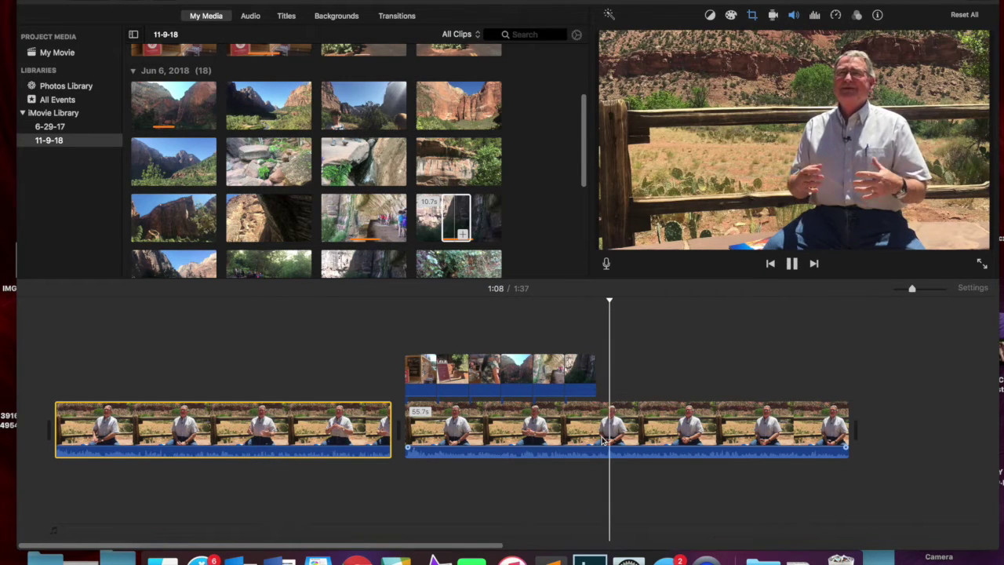
{"action": "key", "text": "space"}
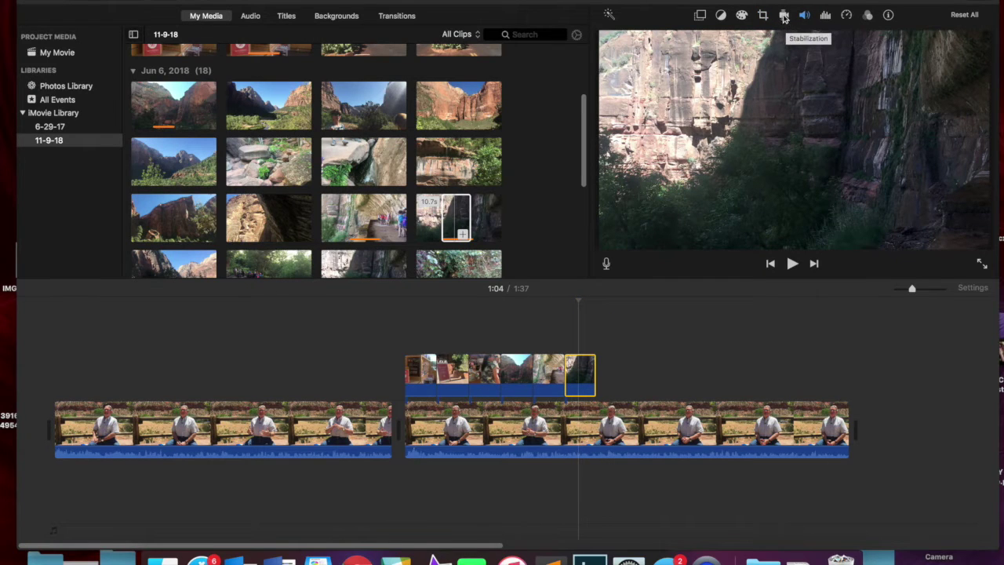
- Enable Stabilize Shaky Video at 33% on the canyon wall cutaway and play it back
{"action": "left_click", "coordinate": [782, 16]}
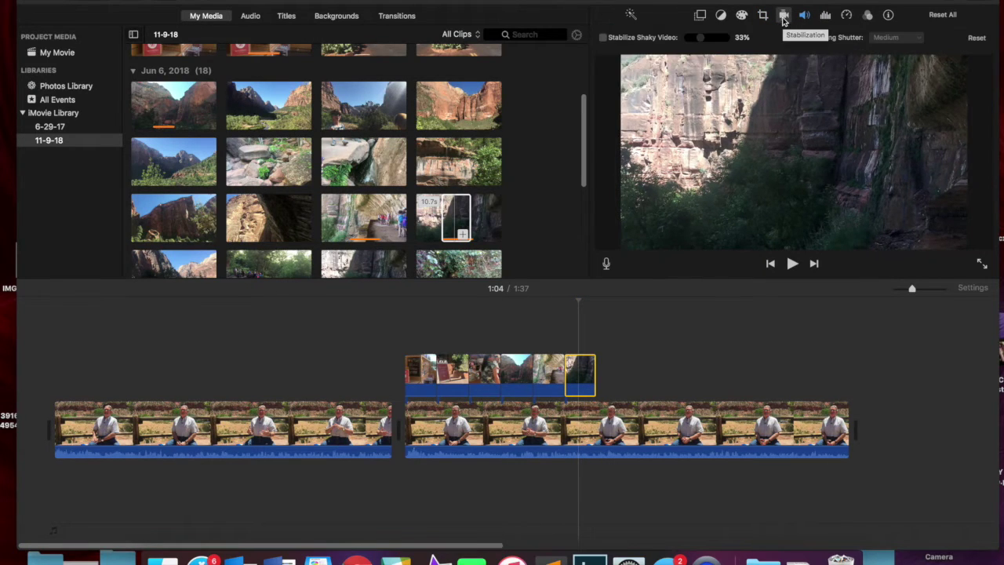
{"action": "left_click", "coordinate": [603, 38]}
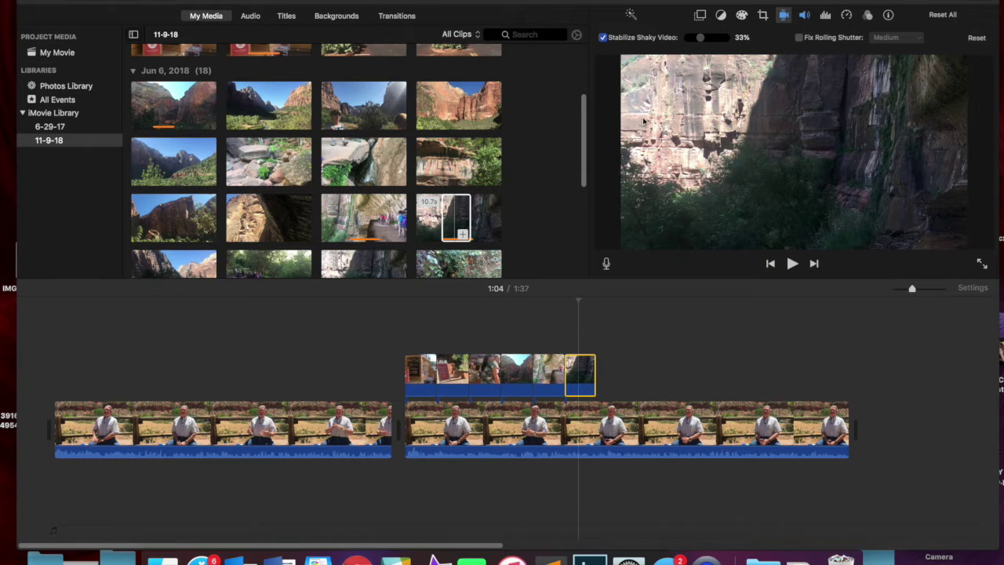
{"action": "left_click", "coordinate": [562, 369]}
{"action": "key", "text": "space"}
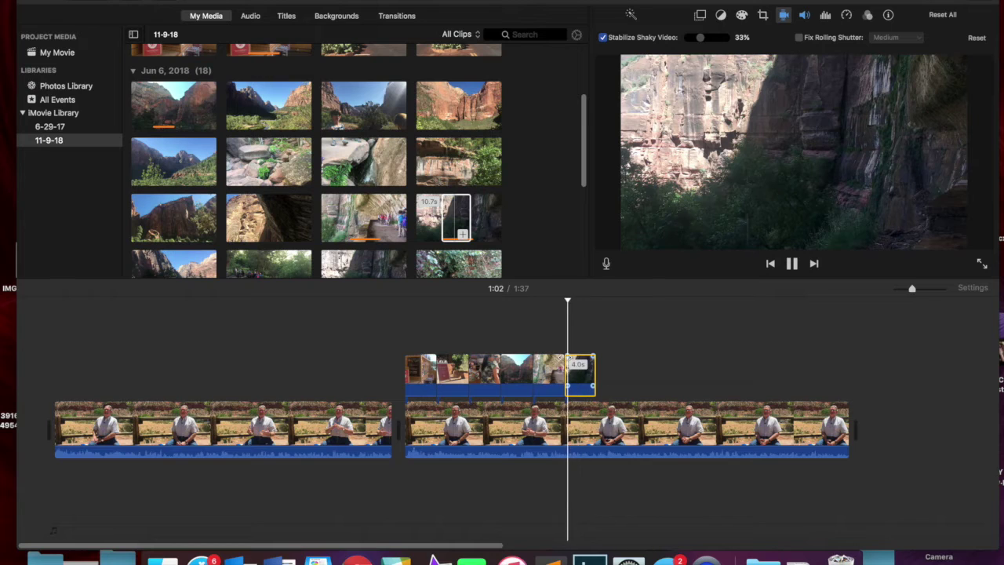
{"action": "key", "text": "space"}
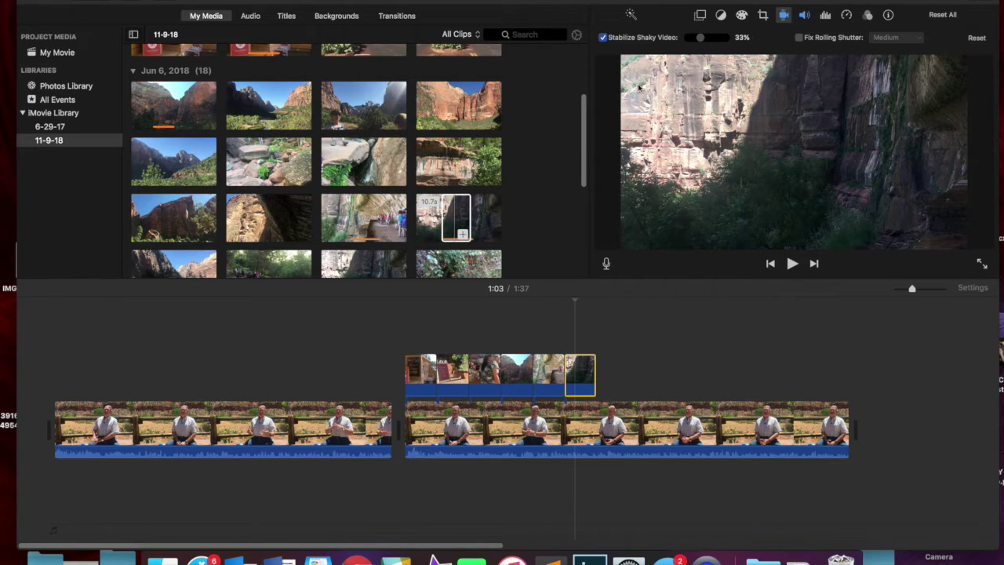
- Browse the clip filters without applying one, then preview a canyon clip from the event media
{"action": "left_click", "coordinate": [867, 16]}
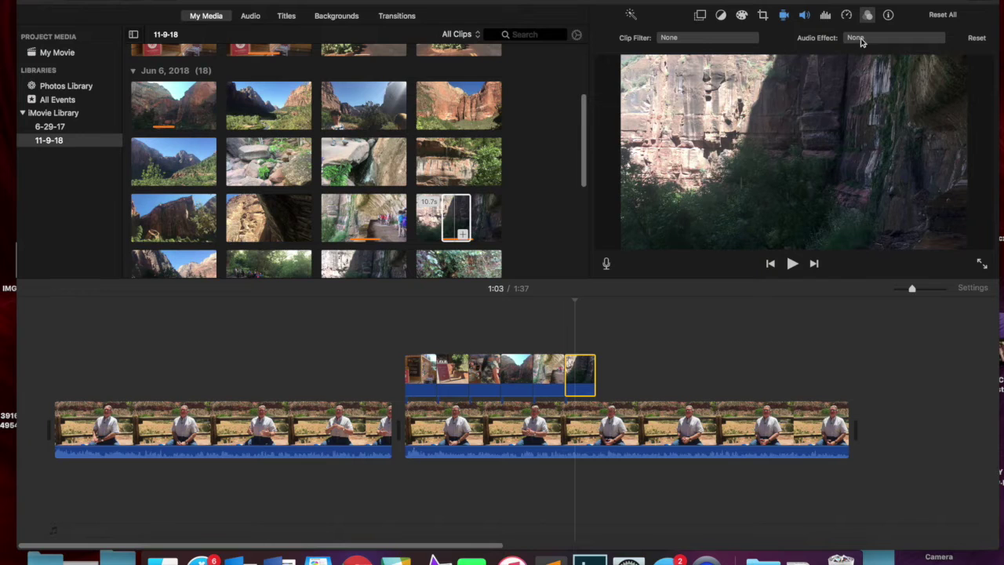
{"action": "left_click", "coordinate": [705, 41]}
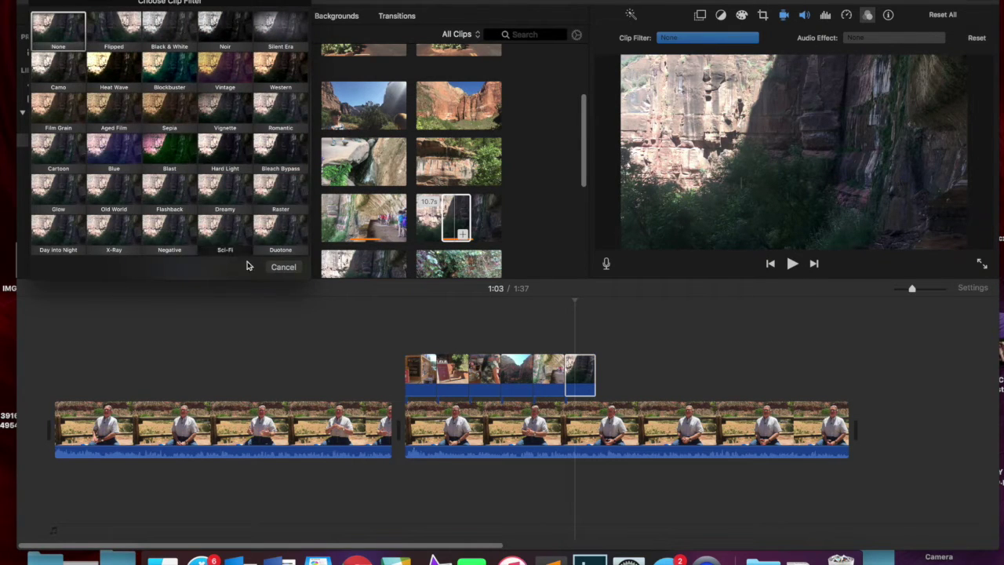
{"action": "left_click", "coordinate": [283, 268]}
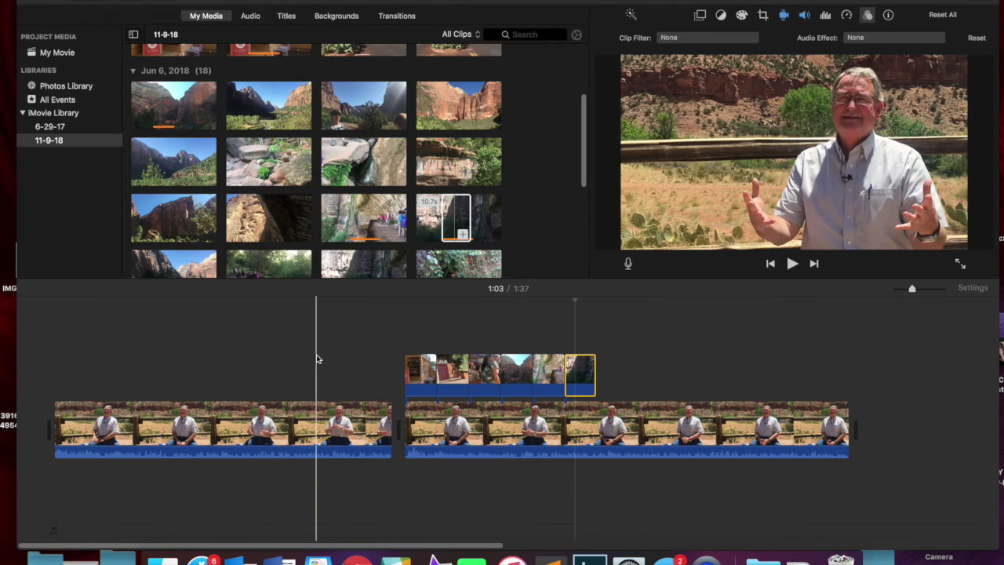
{"action": "left_click", "coordinate": [331, 213]}
{"action": "scroll", "coordinate": [331, 213], "scroll_direction": "up", "scroll_amount": 3}
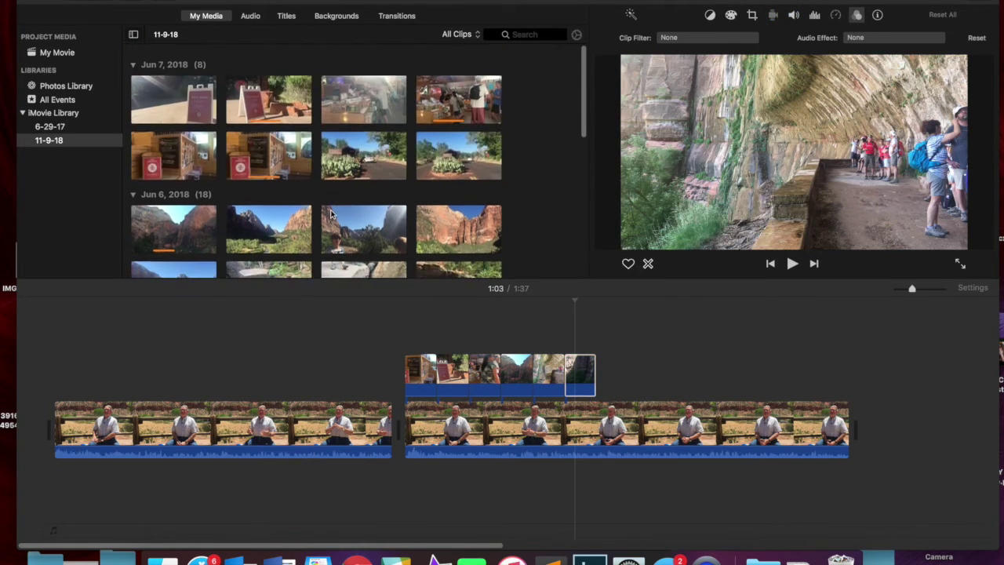
- Open the No Theme title styles and preview the Centered title with its Title and Subtitle text
{"action": "left_click", "coordinate": [291, 19]}
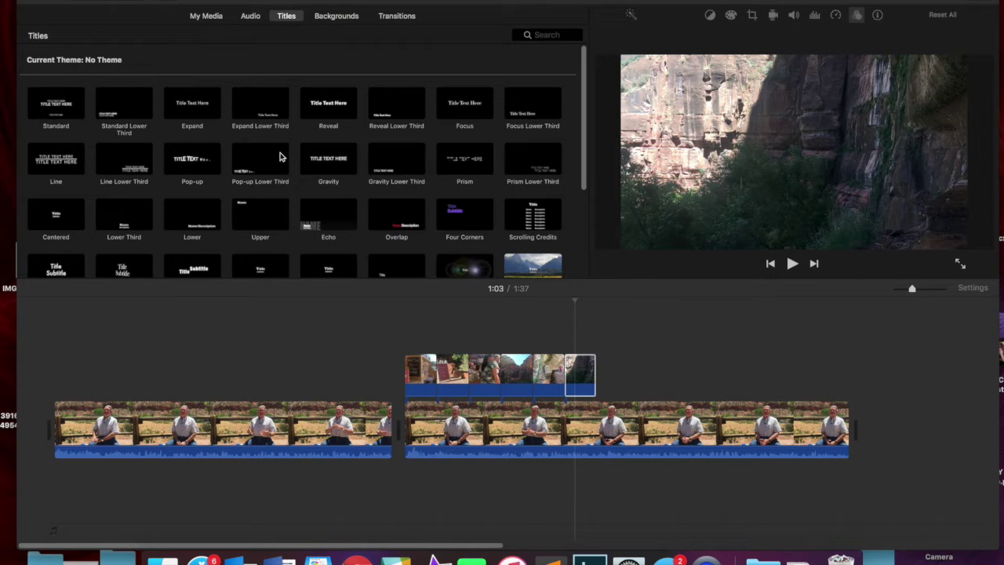
{"action": "scroll", "coordinate": [279, 156], "scroll_direction": "up", "scroll_amount": 1}
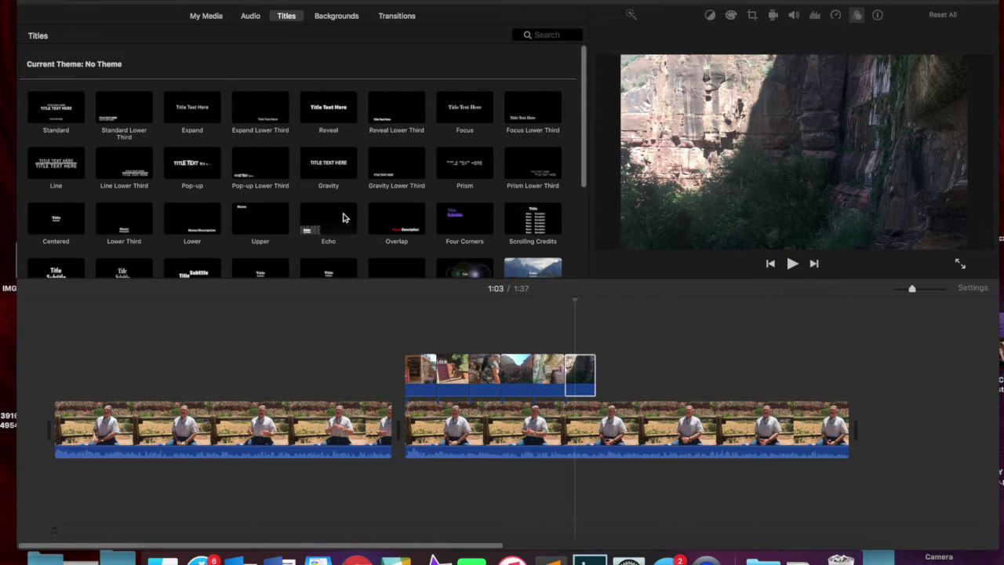
{"action": "scroll", "coordinate": [343, 217], "scroll_direction": "down", "scroll_amount": 1}
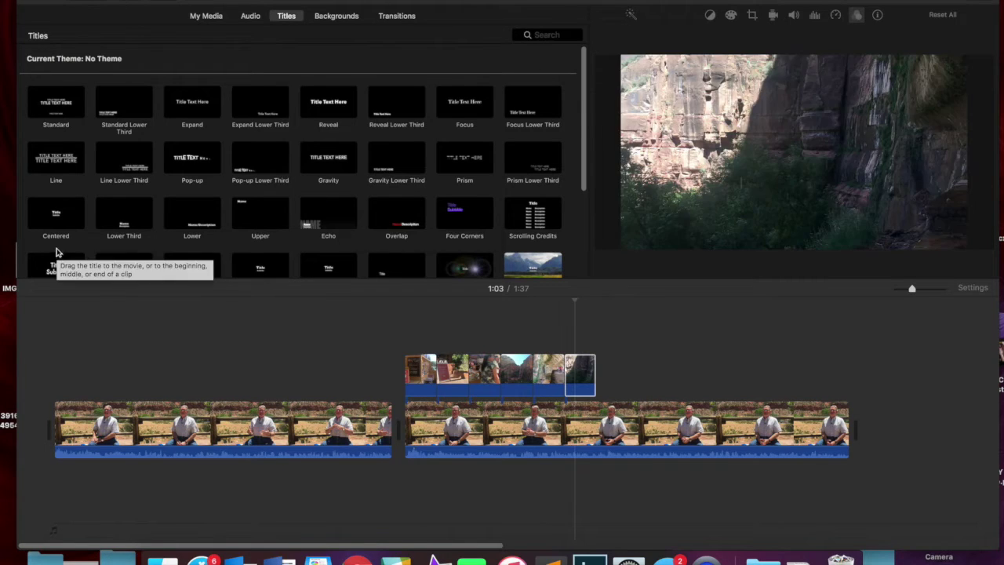
{"action": "left_click", "coordinate": [53, 218]}
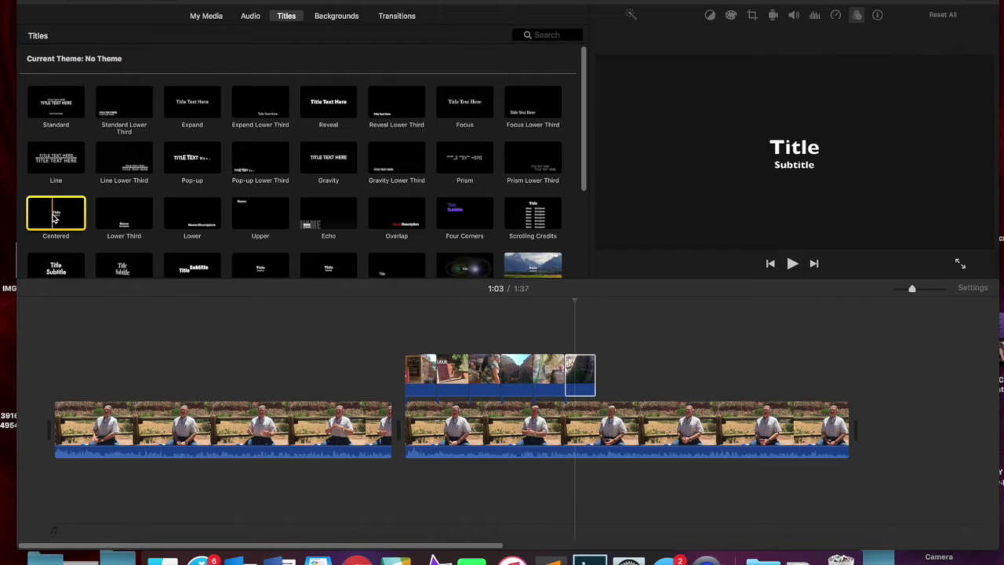
- Place a Centered title at the movie's start reading 'Zion Forever Project'
{"action": "left_click_drag", "start_coordinate": [54, 218], "coordinate": [35, 432]}
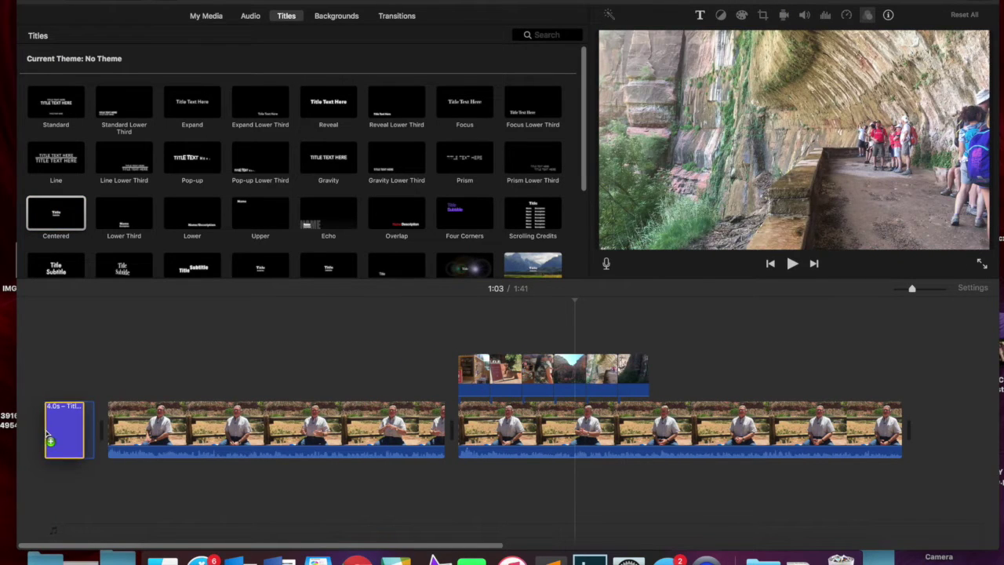
{"action": "left_click_drag", "start_coordinate": [47, 433], "coordinate": [47, 432]}
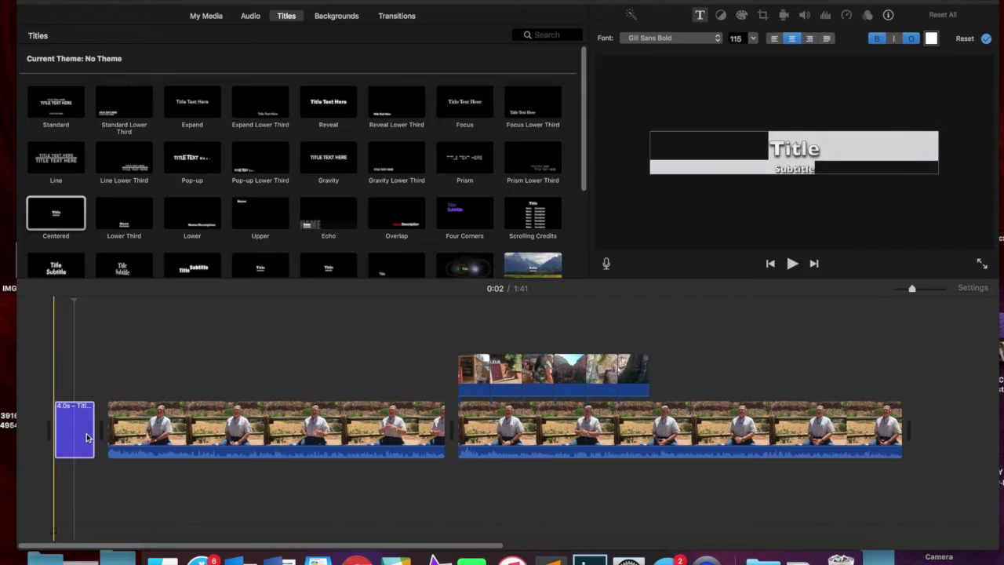
{"action": "key", "text": "super+minus"}
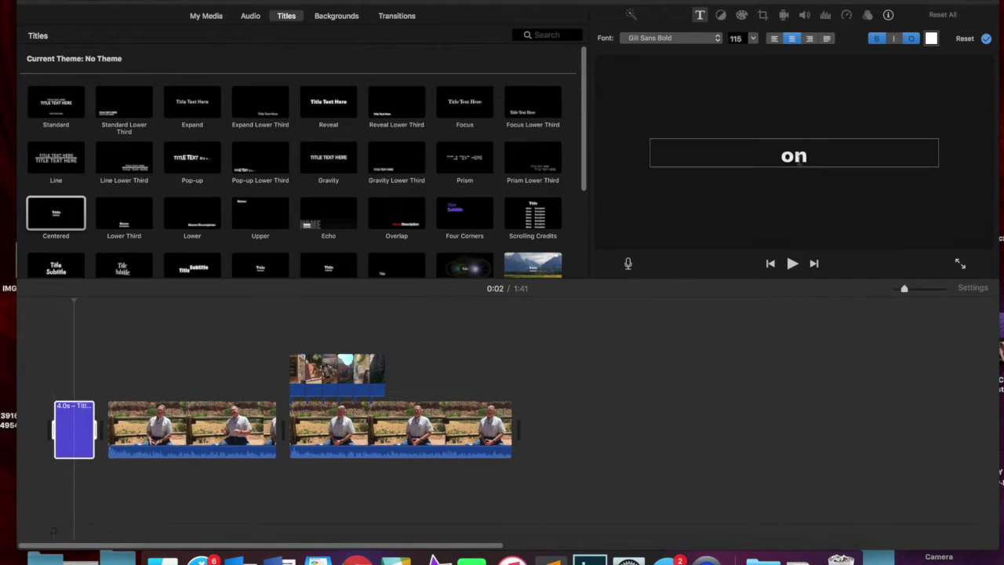
{"action": "type", "text": "Zion"}
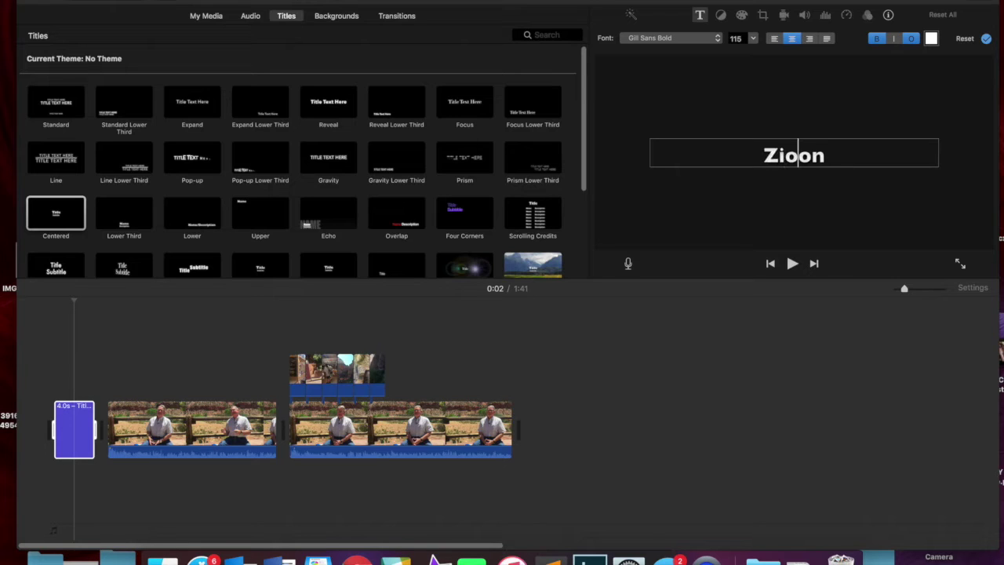
{"action": "key", "text": "shift+Right"}
{"action": "key", "text": "shift+Right"}
{"action": "type", "text": "Foreever"}
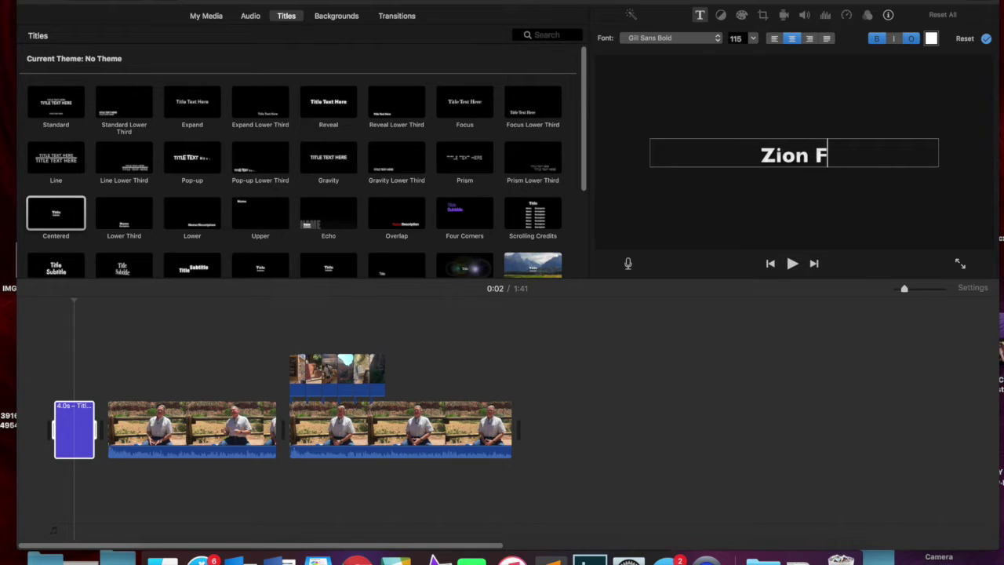
{"action": "key", "text": "BackSpace"}
{"action": "key", "text": "BackSpace"}
{"action": "key", "text": "BackSpace"}
{"action": "key", "text": "BackSpace"}
{"action": "type", "text": "ver Project"}
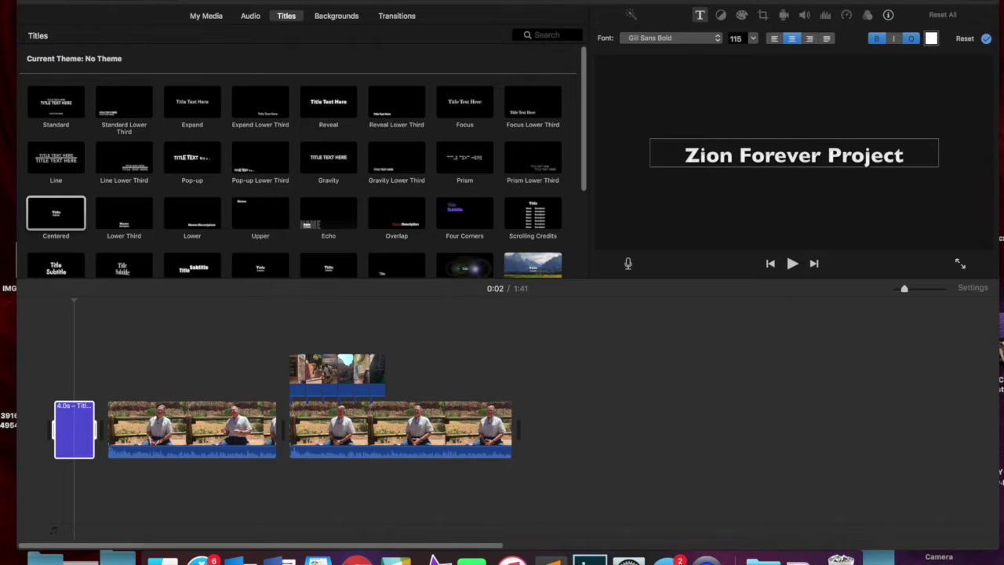
- Style the title in DIN Condensed Bold, left-aligned, size 230, with the outline removed
{"action": "key", "text": "super+a"}
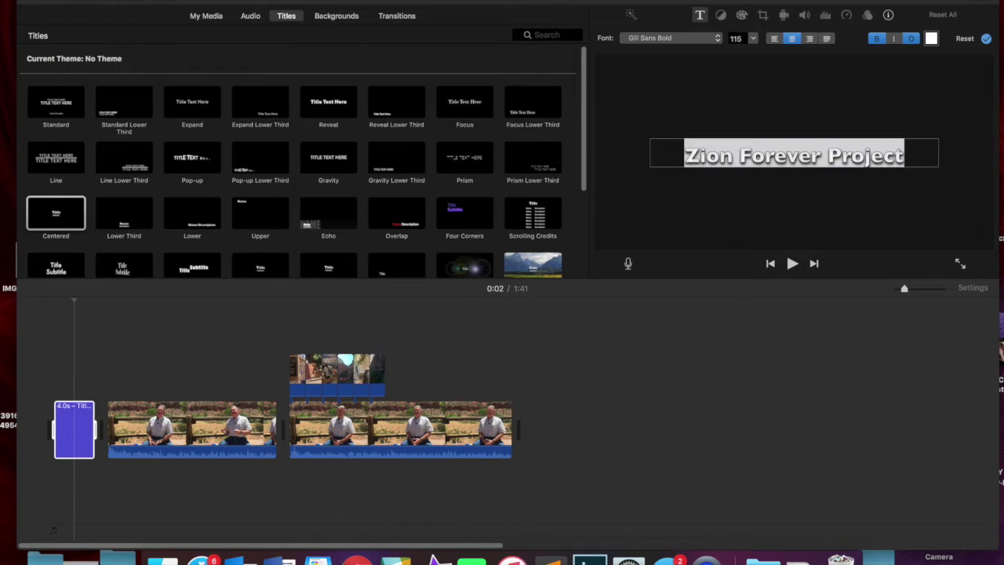
{"action": "left_click", "coordinate": [673, 38]}
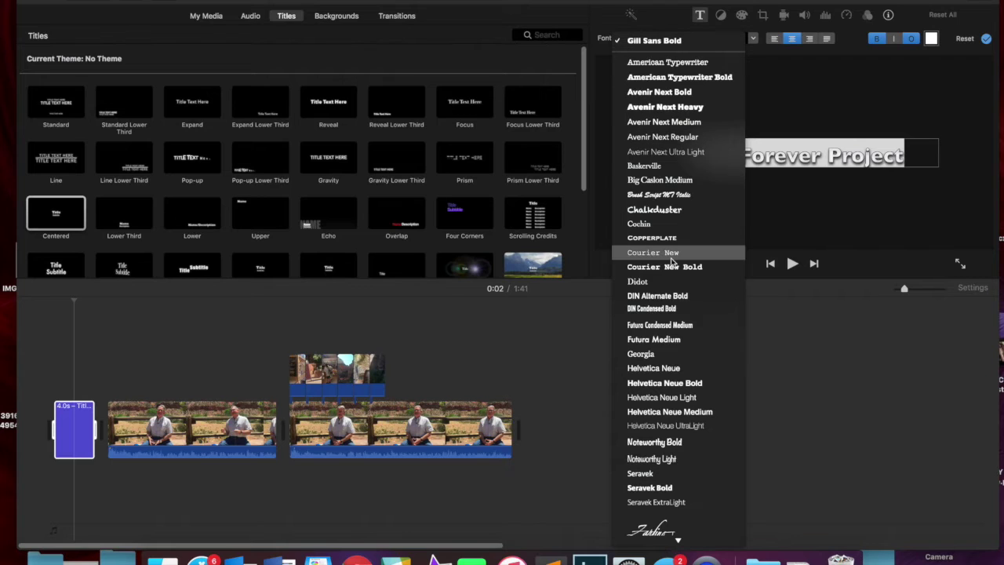
{"action": "scroll", "coordinate": [676, 357], "scroll_direction": "down", "scroll_amount": 2}
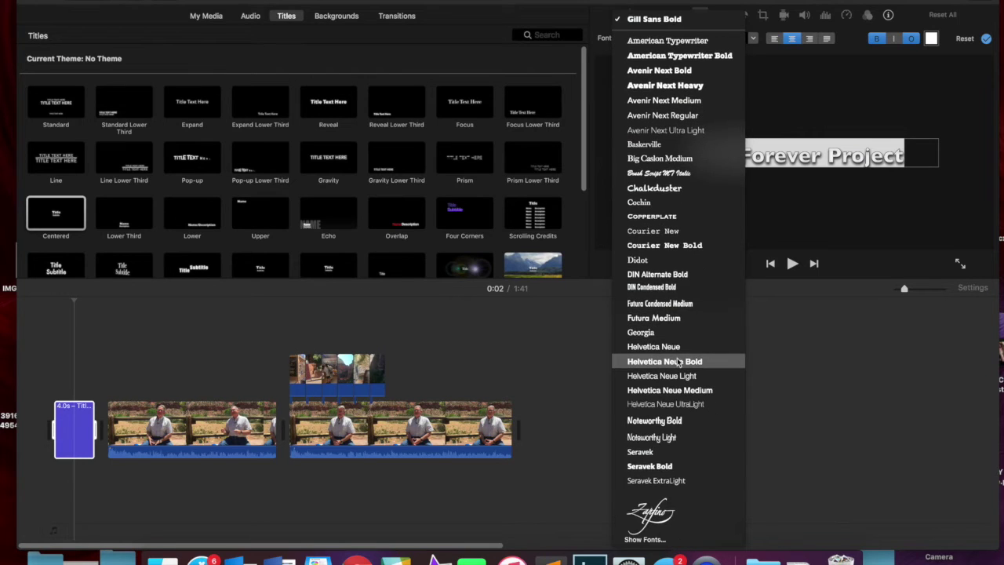
{"action": "left_click", "coordinate": [671, 288]}
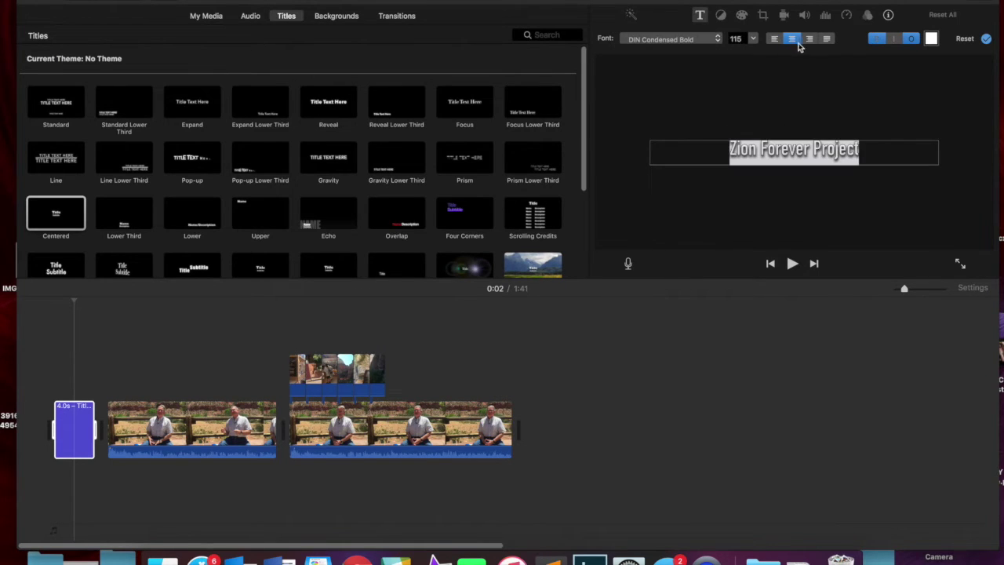
{"action": "left_click", "coordinate": [774, 40]}
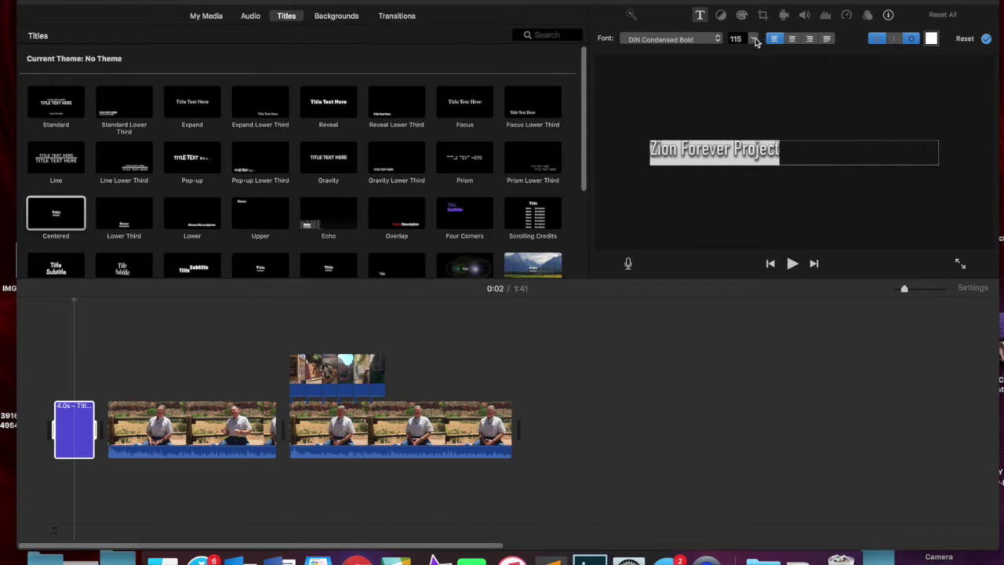
{"action": "left_click", "coordinate": [754, 39]}
{"action": "left_click", "coordinate": [735, 99]}
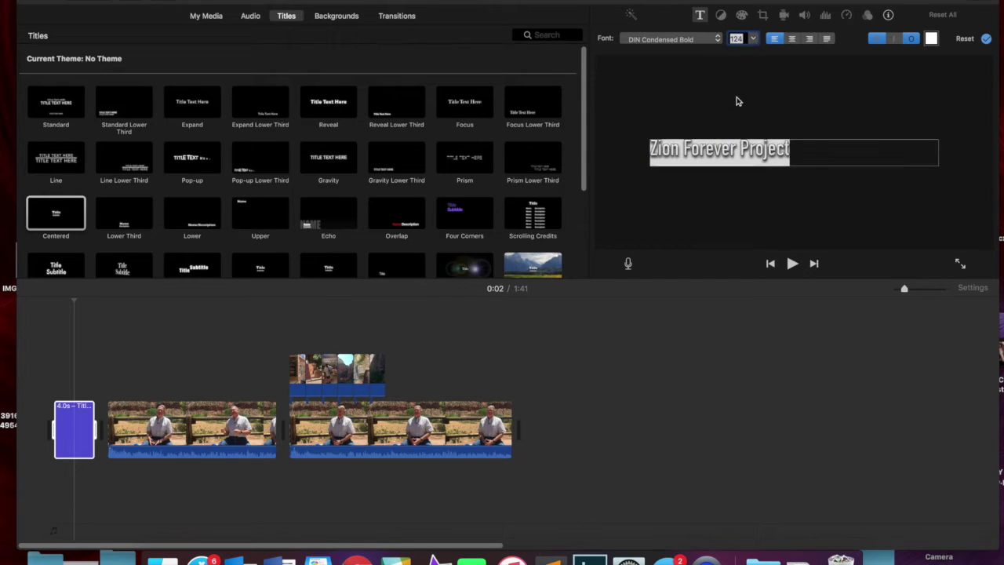
{"action": "type", "text": "230"}
{"action": "key", "text": "Return"}
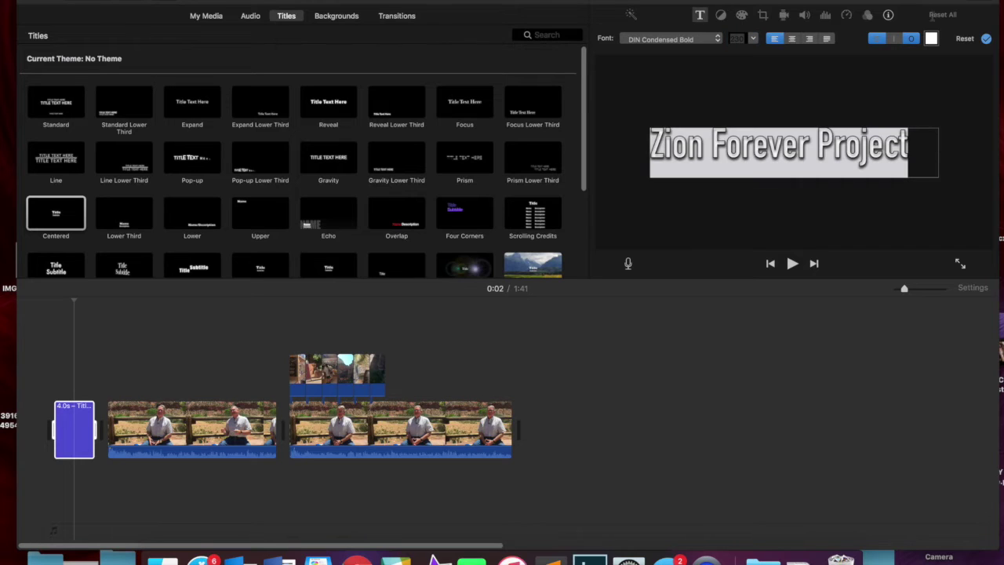
{"action": "left_click", "coordinate": [911, 41]}
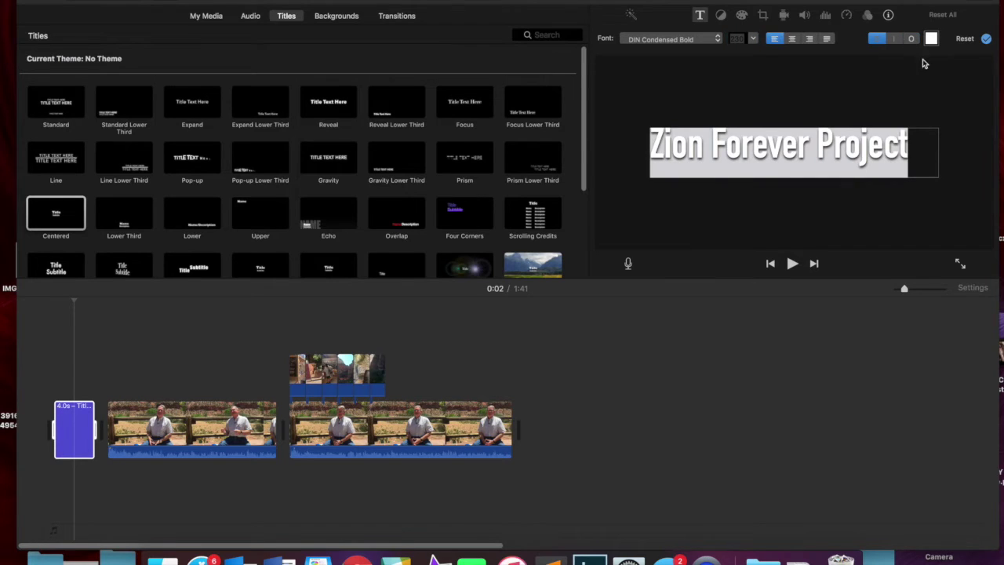
{"action": "left_click", "coordinate": [949, 70]}
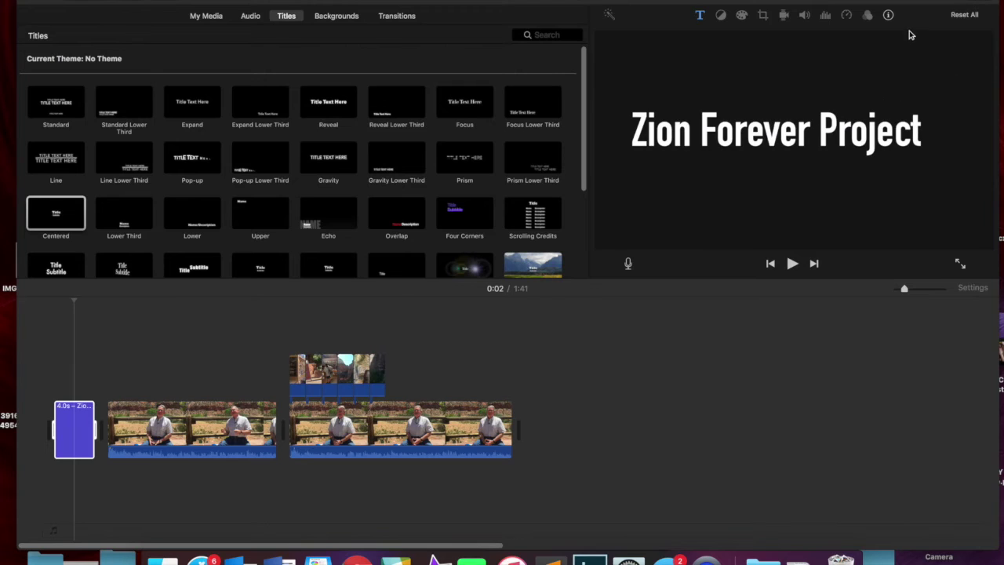
- Turn the title text red and play the movie from the opening title
{"action": "left_click", "coordinate": [841, 139]}
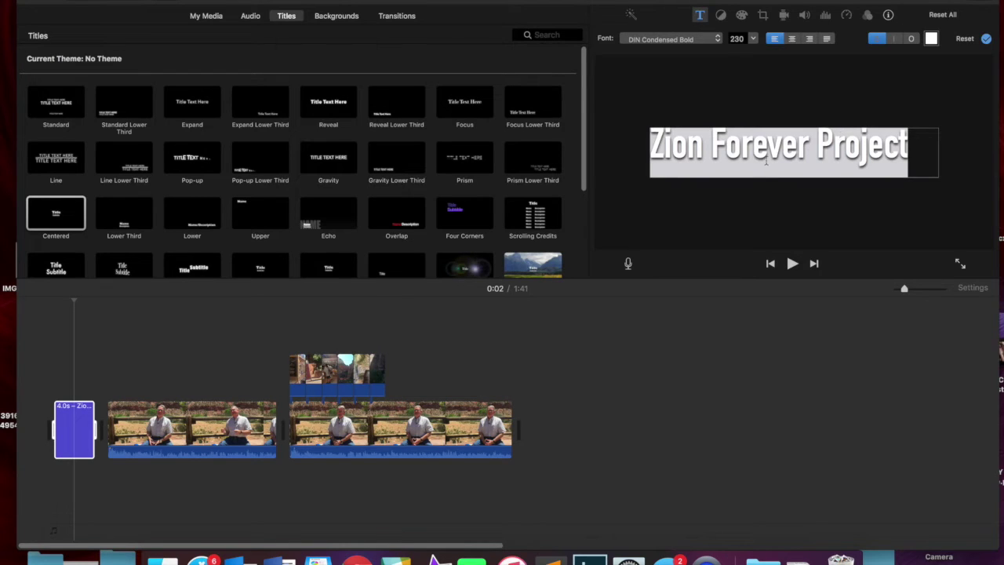
{"action": "left_click", "coordinate": [931, 38]}
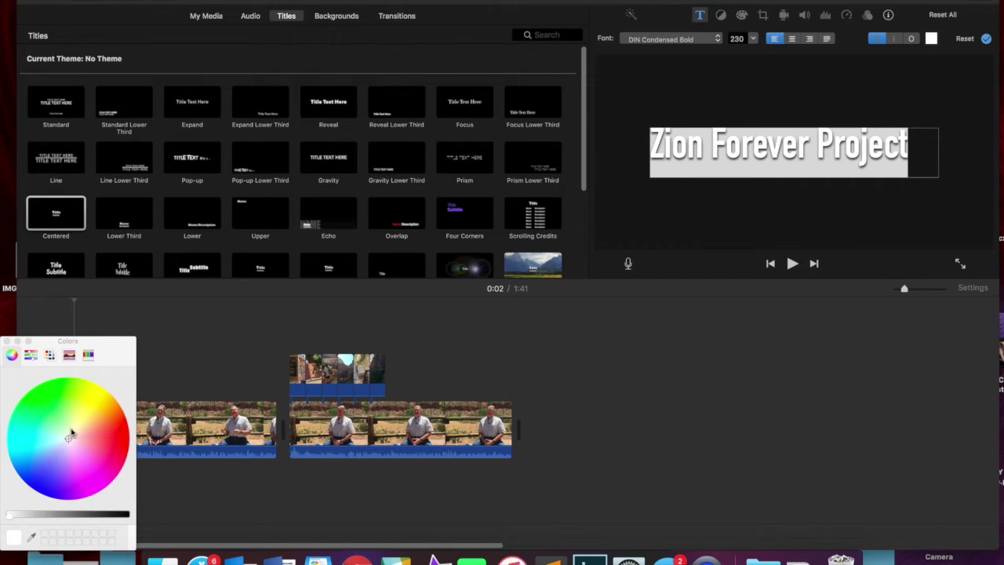
{"action": "left_click_drag", "start_coordinate": [69, 440], "coordinate": [134, 449]}
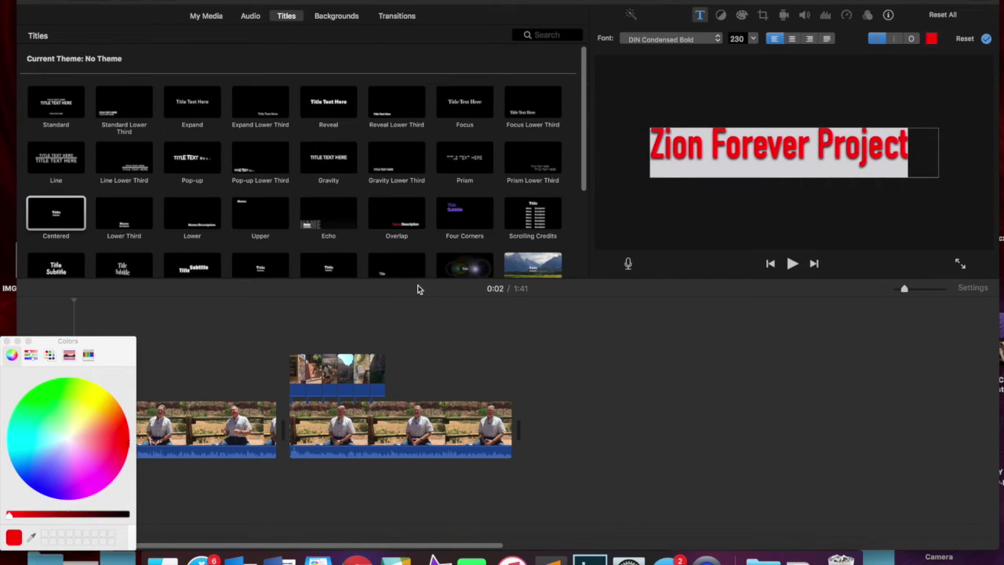
{"action": "left_click", "coordinate": [439, 333]}
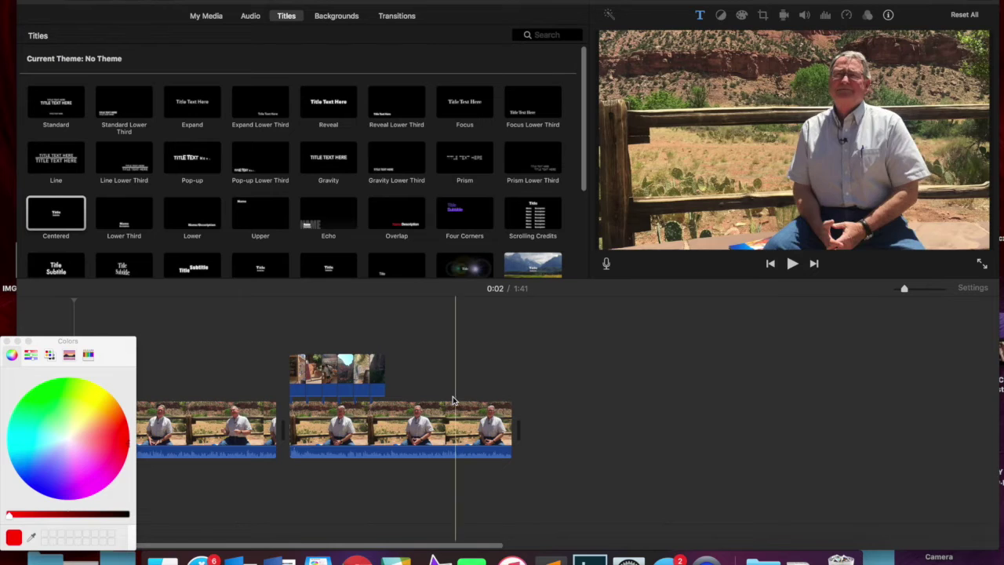
{"action": "left_click", "coordinate": [419, 364]}
{"action": "left_click", "coordinate": [7, 343]}
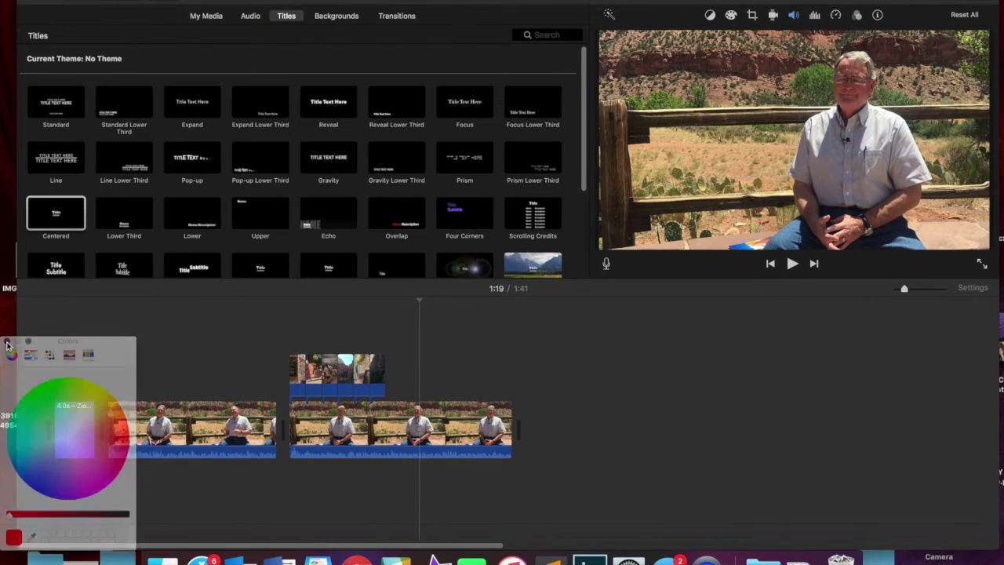
{"action": "left_click", "coordinate": [50, 423]}
{"action": "key", "text": "space"}
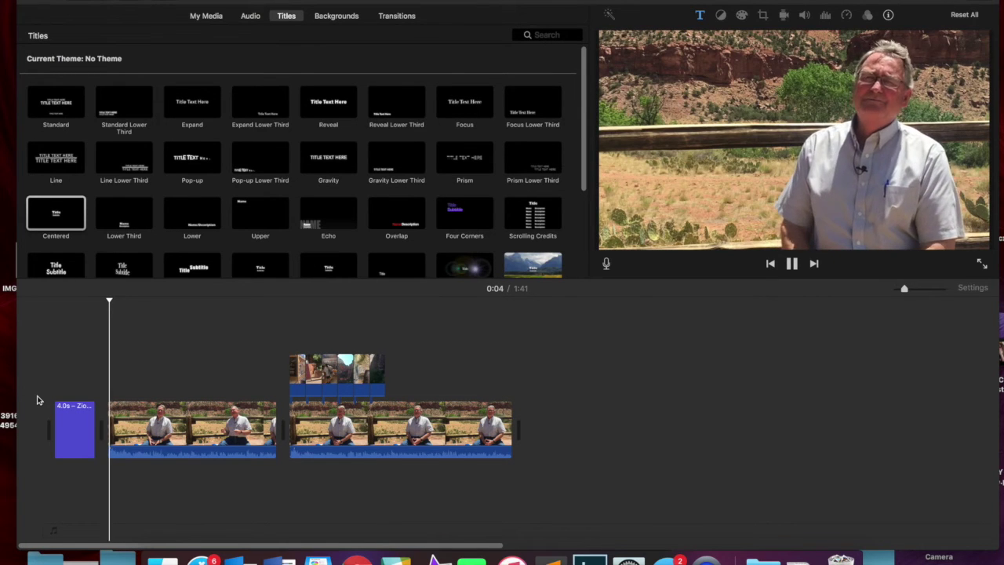
{"action": "key", "text": "space"}
- Place a Gradient - Black lower third over the first interview clip
{"action": "left_click", "coordinate": [122, 413]}
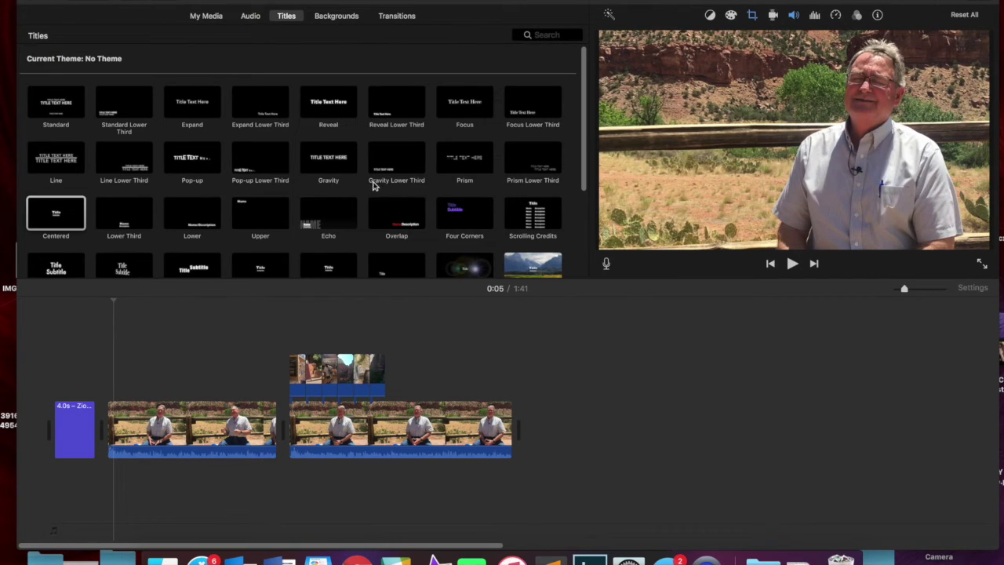
{"action": "scroll", "coordinate": [385, 174], "scroll_direction": "down", "scroll_amount": 3}
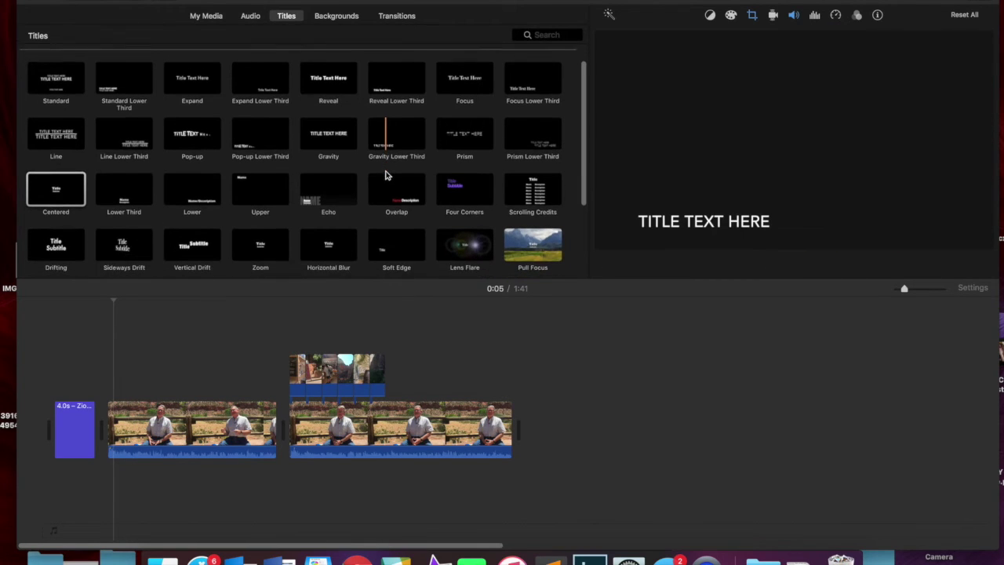
{"action": "scroll", "coordinate": [385, 174], "scroll_direction": "down", "scroll_amount": 2}
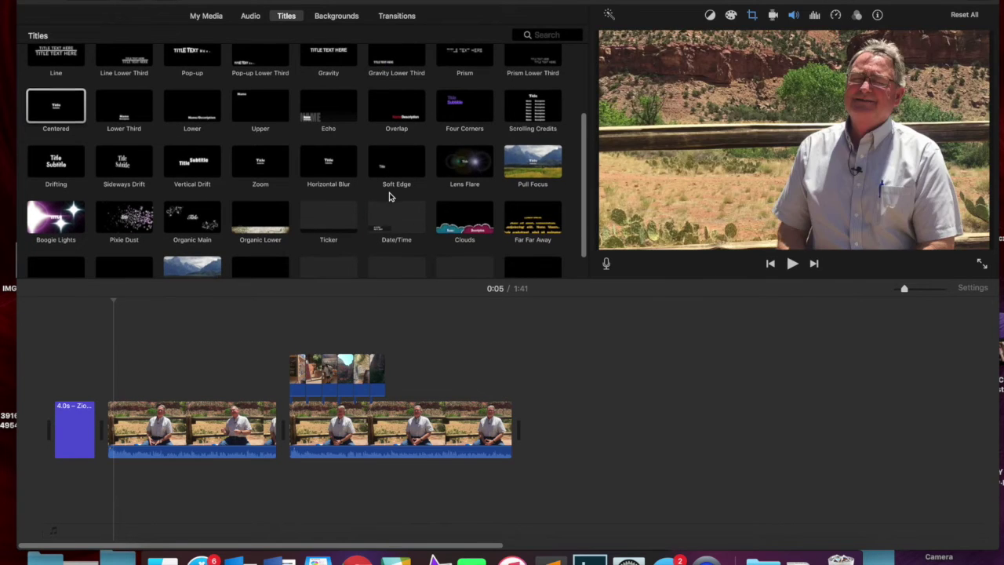
{"action": "scroll", "coordinate": [390, 198], "scroll_direction": "down", "scroll_amount": 2}
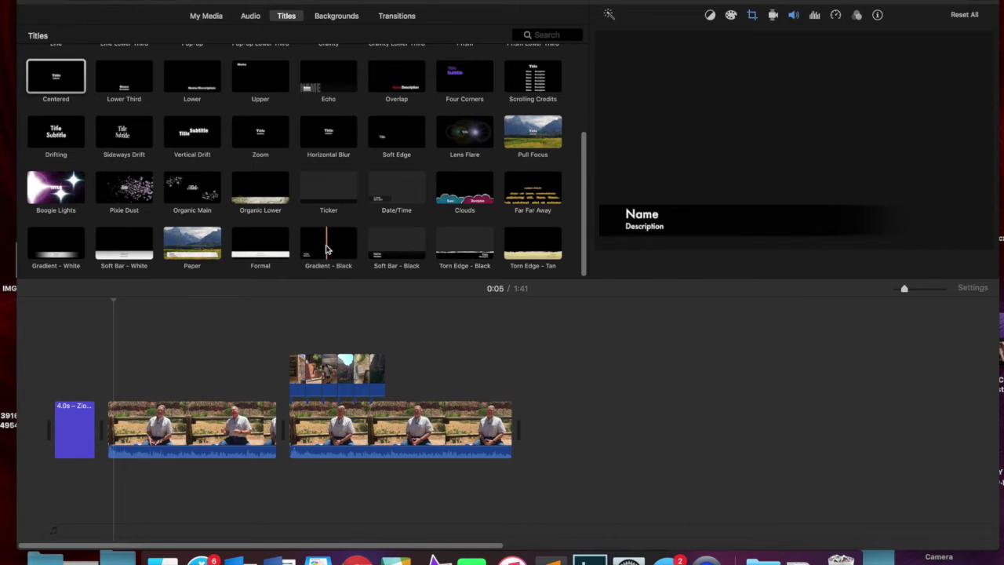
{"action": "left_click", "coordinate": [322, 252]}
{"action": "left_click_drag", "start_coordinate": [315, 272], "coordinate": [119, 397]}
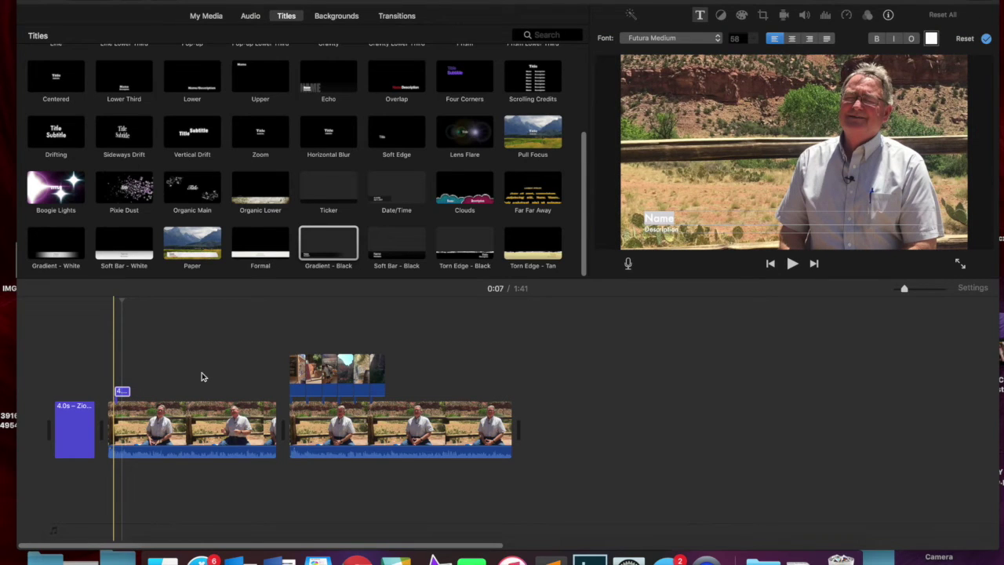
- Enter the interviewee's name and 'Zion Forever Project' in the lower third, then play it back
{"action": "key", "text": "BackSpace"}
{"action": "type", "text": "John Smith"}
{"action": "key", "text": "Tab"}
{"action": "type", "text": "Zio"}
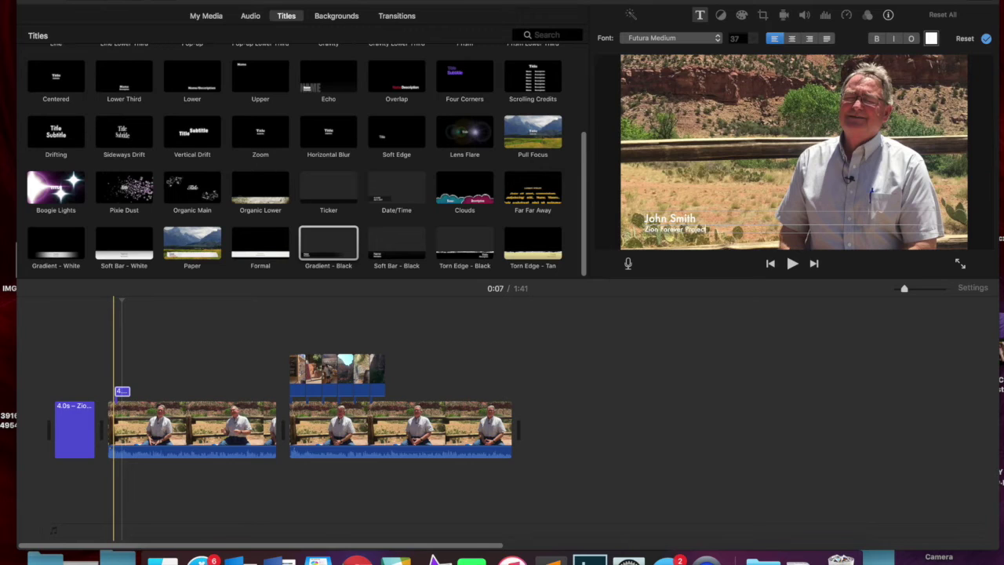
{"action": "key", "text": "Escape"}
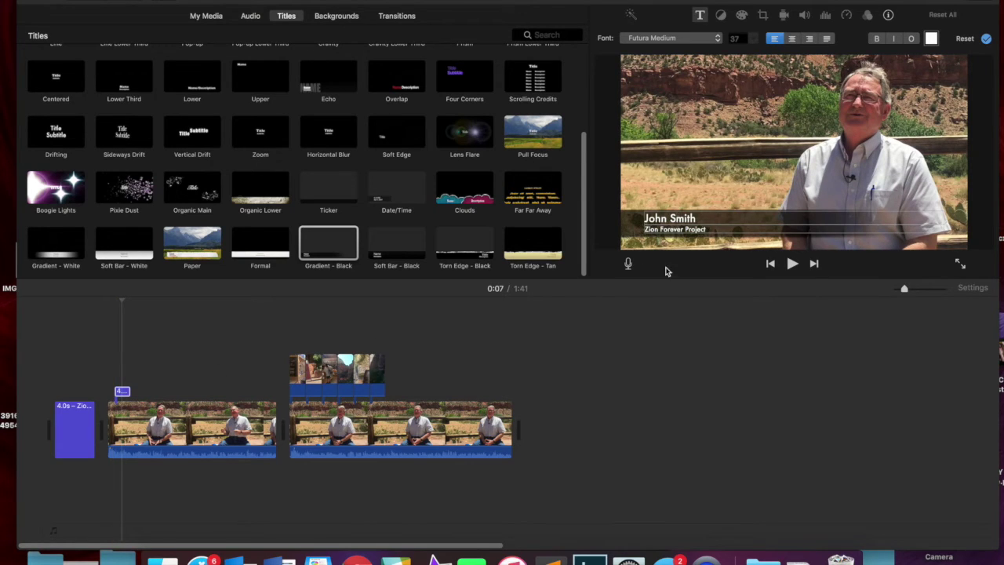
{"action": "left_click", "coordinate": [108, 379]}
{"action": "key", "text": "space"}
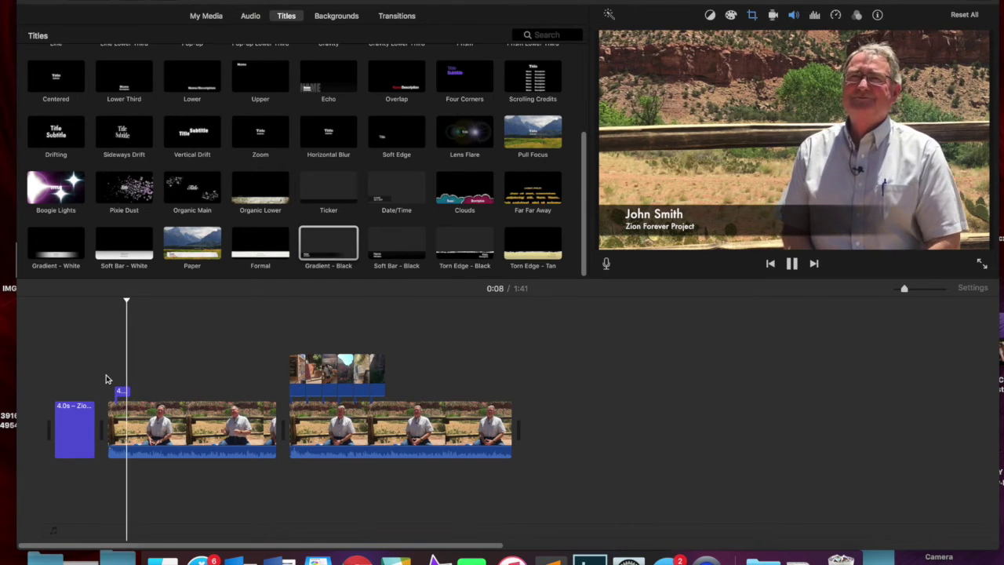
{"action": "key", "text": "space"}
- Set both lower-third lines to DIN Condensed Bold and replay the opening
{"action": "left_click", "coordinate": [120, 390]}
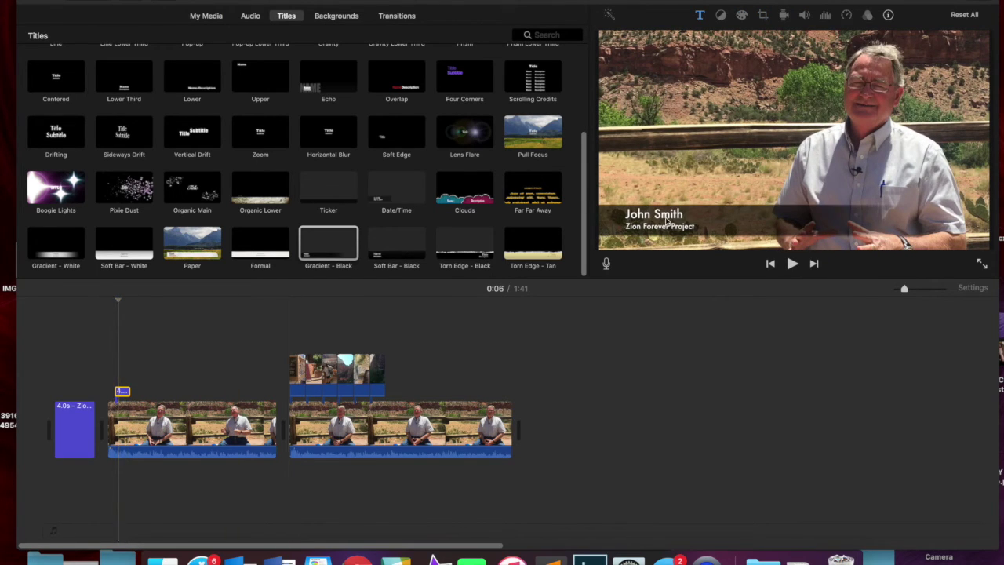
{"action": "left_click", "coordinate": [663, 217]}
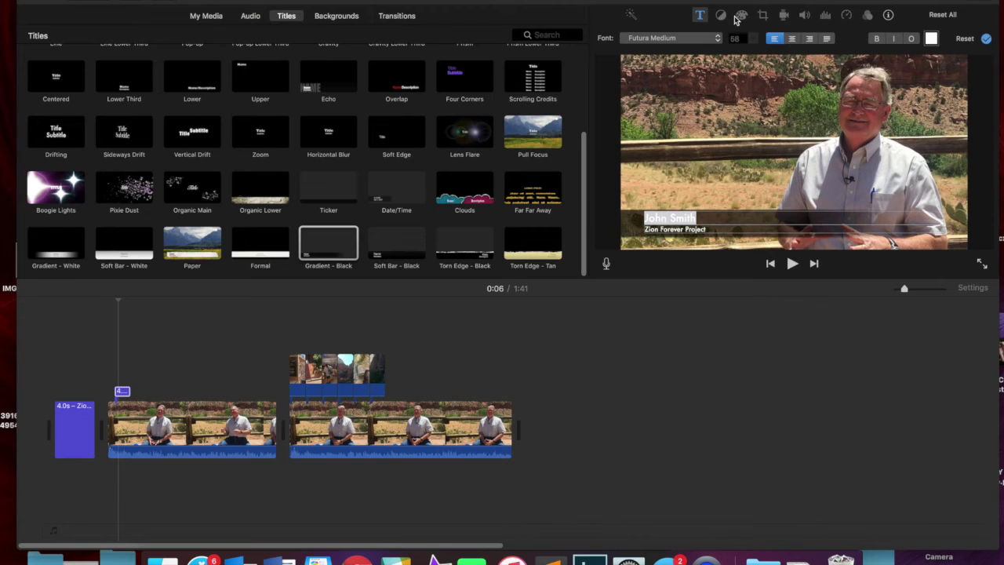
{"action": "left_click", "coordinate": [716, 34]}
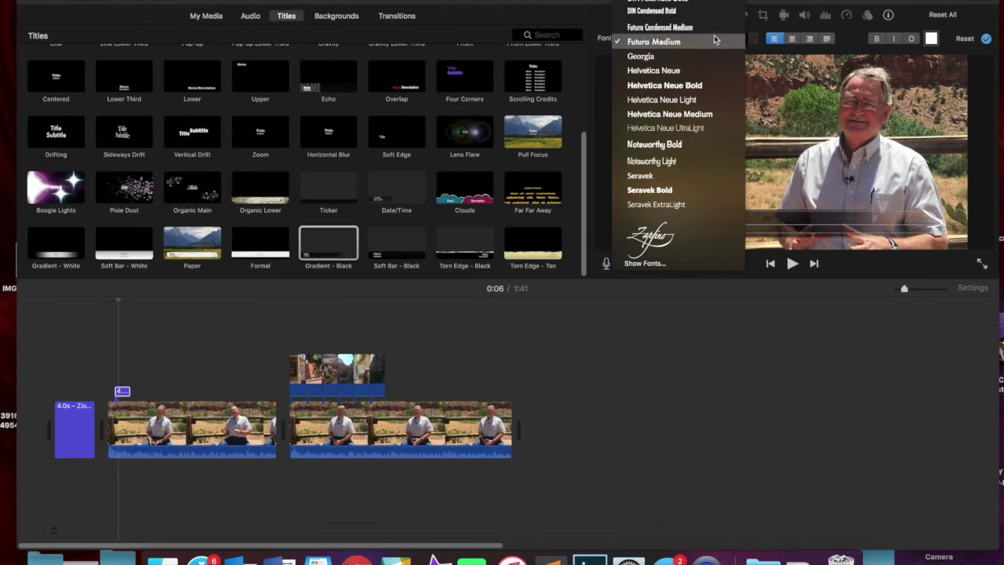
{"action": "left_click", "coordinate": [676, 12]}
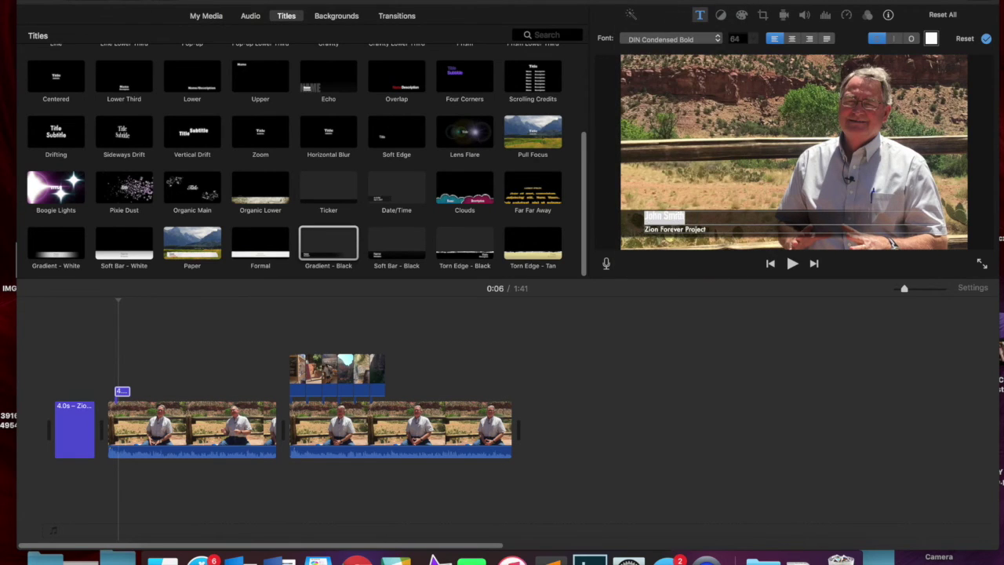
{"action": "left_click", "coordinate": [673, 228]}
{"action": "left_click", "coordinate": [687, 35]}
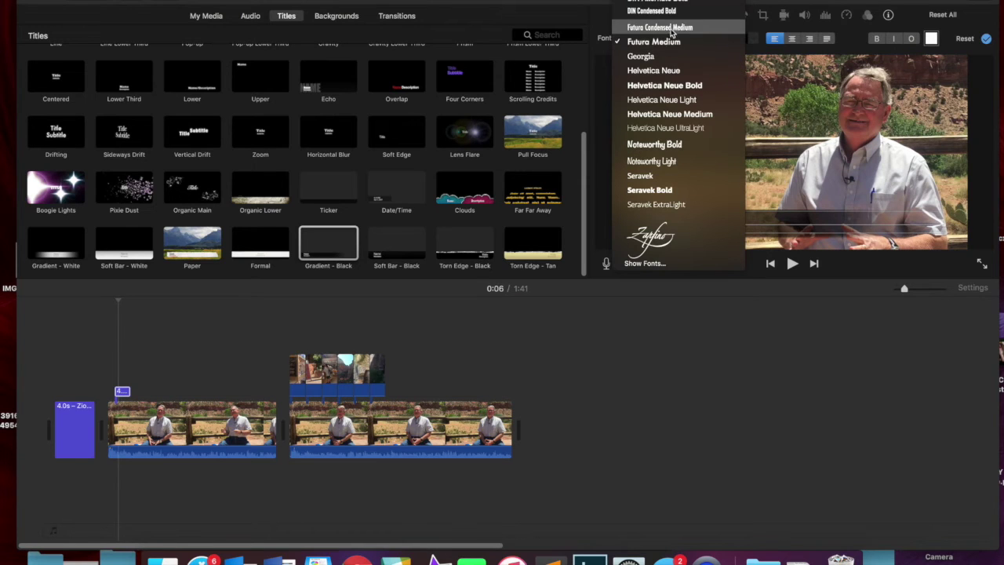
{"action": "left_click", "coordinate": [663, 11]}
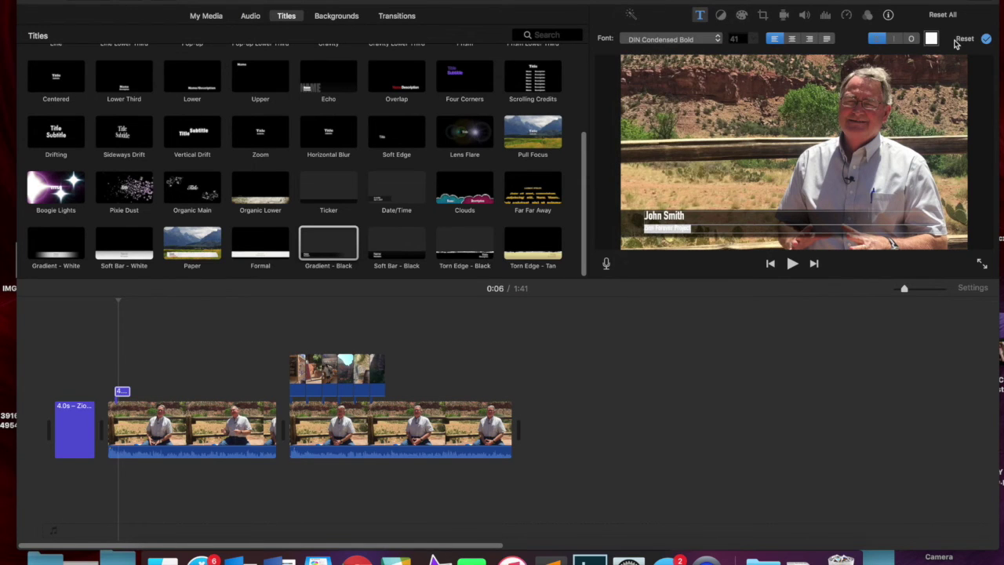
{"action": "left_click", "coordinate": [984, 39]}
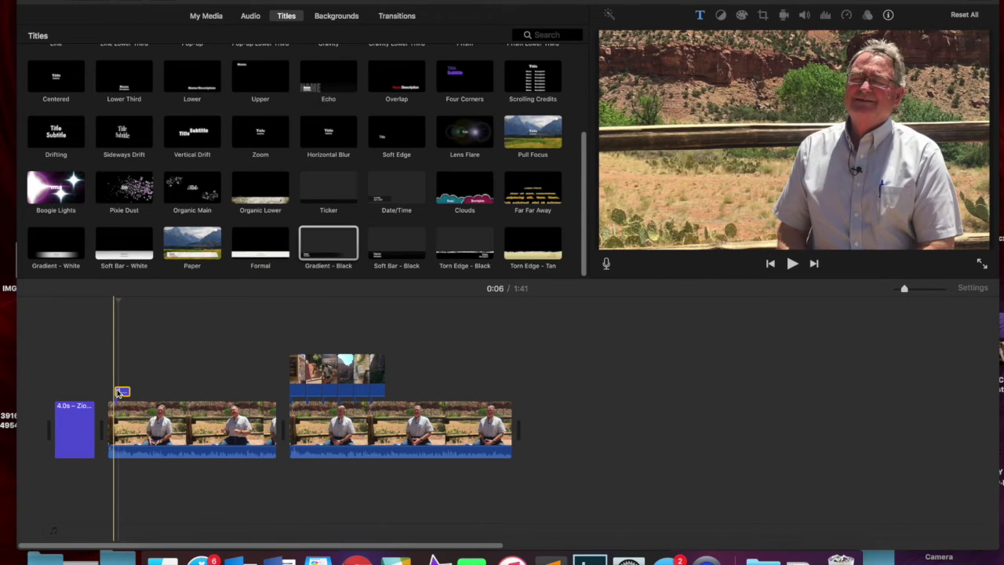
{"action": "key", "text": "space"}
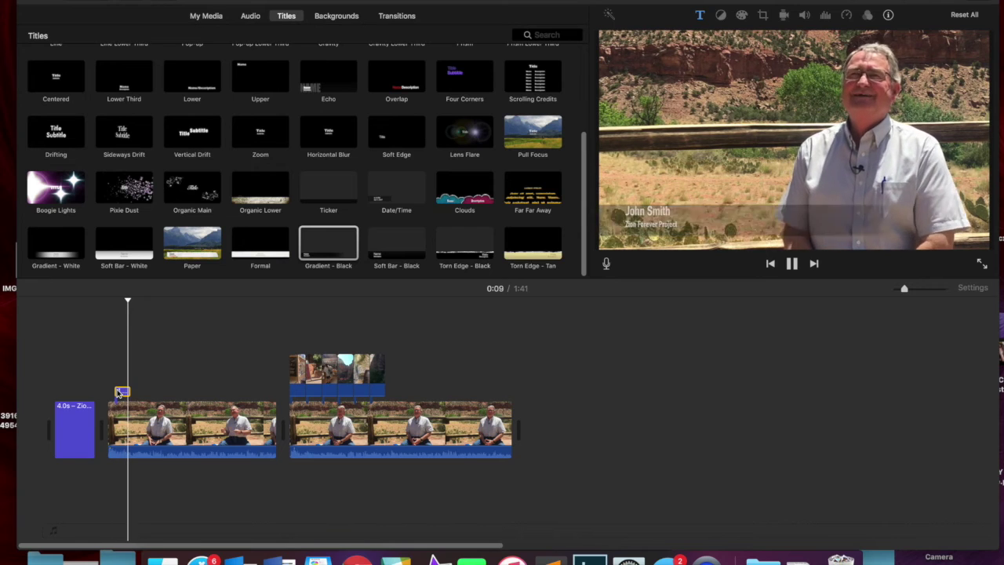
- Stop playback and switch the browser back to My Media
{"action": "key", "text": "space"}
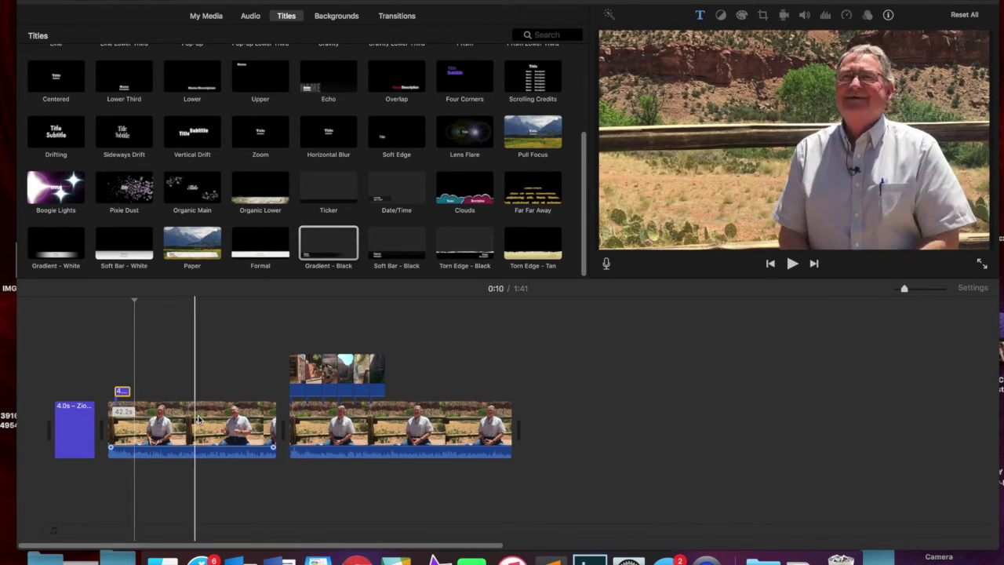
{"action": "right_click", "coordinate": [201, 367]}
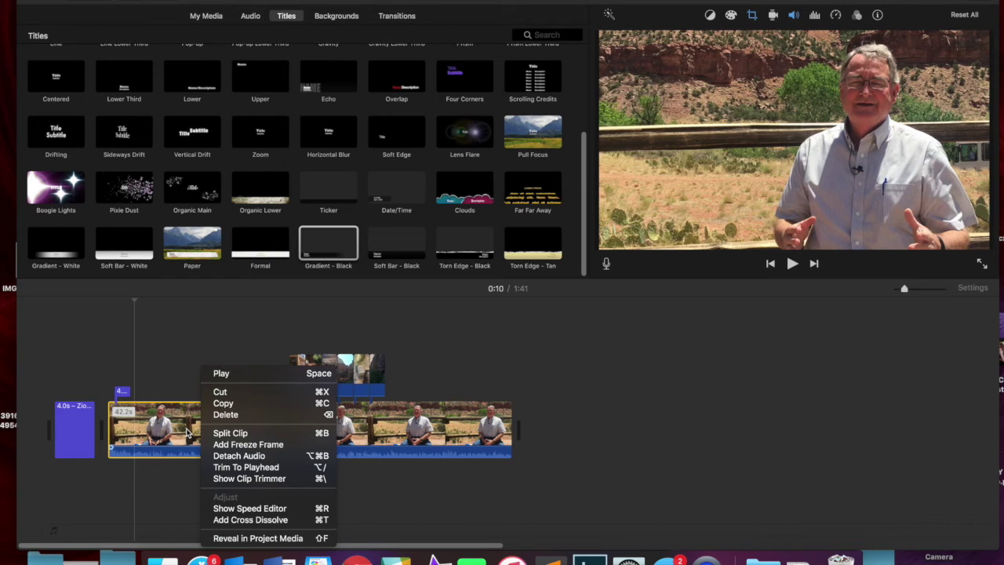
{"action": "left_click", "coordinate": [216, 326]}
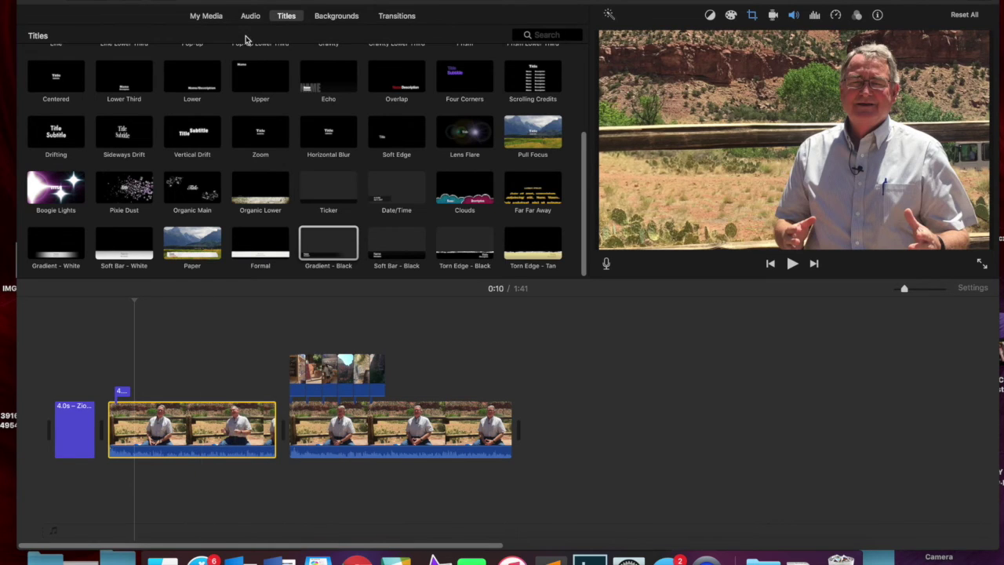
{"action": "left_click", "coordinate": [215, 22]}
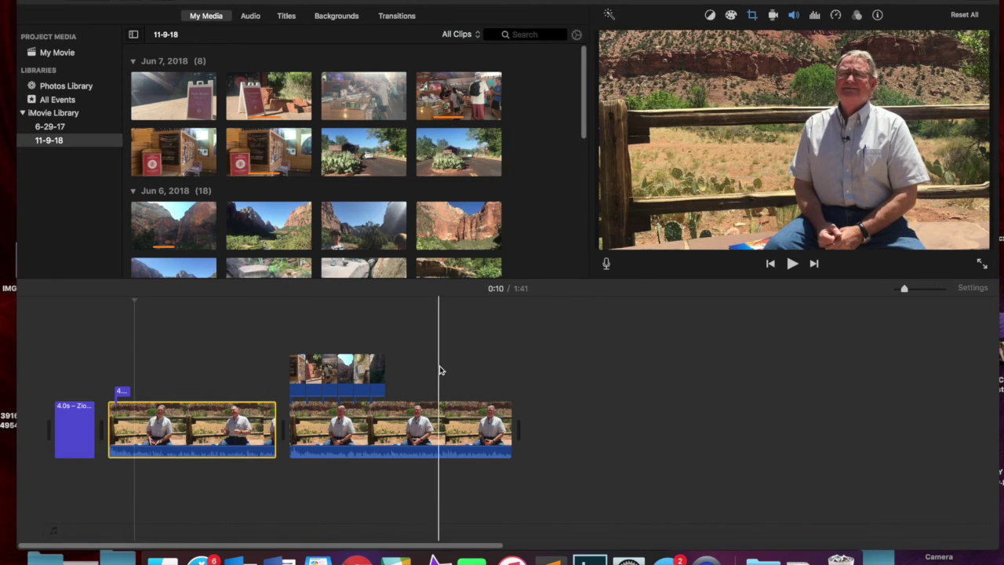
- Shift the three later cutaway pieces right over the second interview clip, leaving a gap
{"action": "left_click", "coordinate": [375, 372]}
{"action": "left_click_drag", "start_coordinate": [376, 372], "coordinate": [424, 371]}
{"action": "left_click", "coordinate": [363, 371]}
{"action": "left_click_drag", "start_coordinate": [362, 372], "coordinate": [411, 372]}
{"action": "left_click", "coordinate": [345, 375]}
{"action": "left_click_drag", "start_coordinate": [345, 375], "coordinate": [394, 374]}
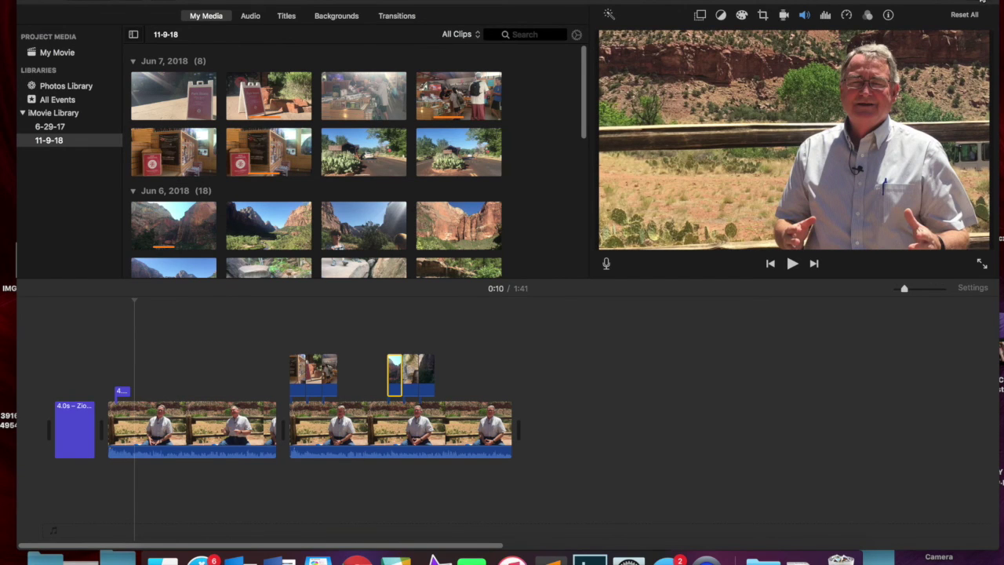
- Set up a File export named zion at 1080p and High quality, about 258 MB
{"action": "left_click", "coordinate": [979, 3]}
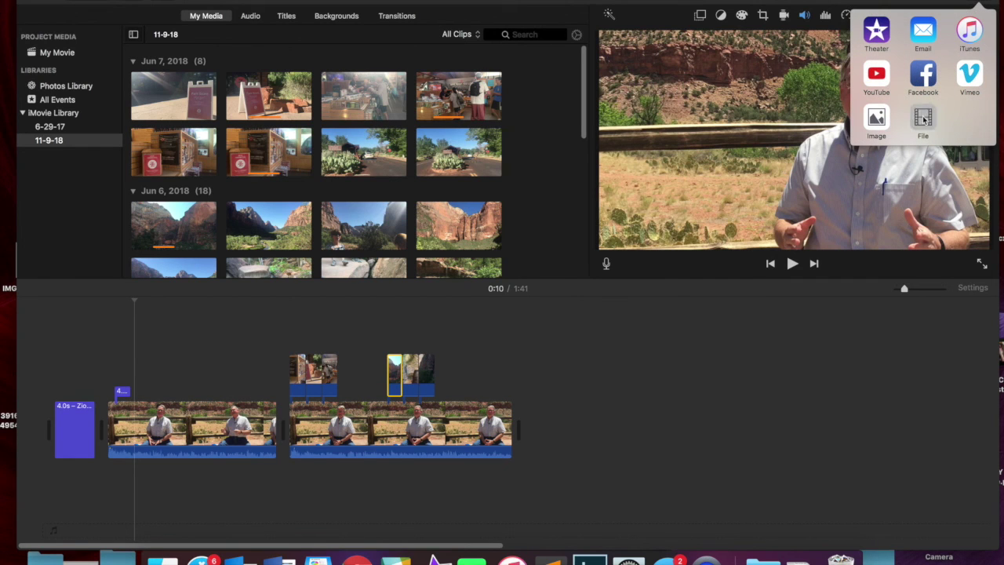
{"action": "left_click", "coordinate": [923, 119]}
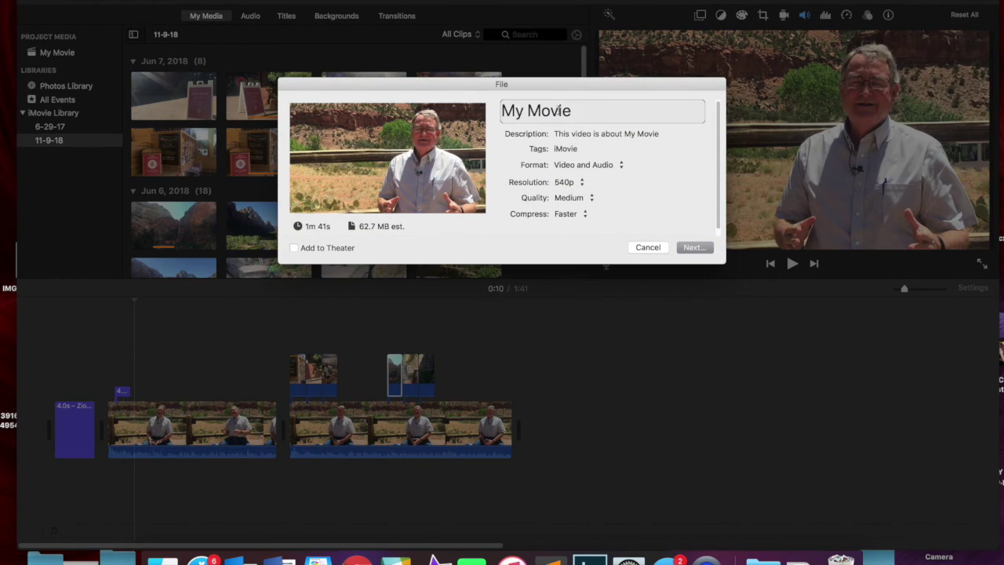
{"action": "type", "text": "zion"}
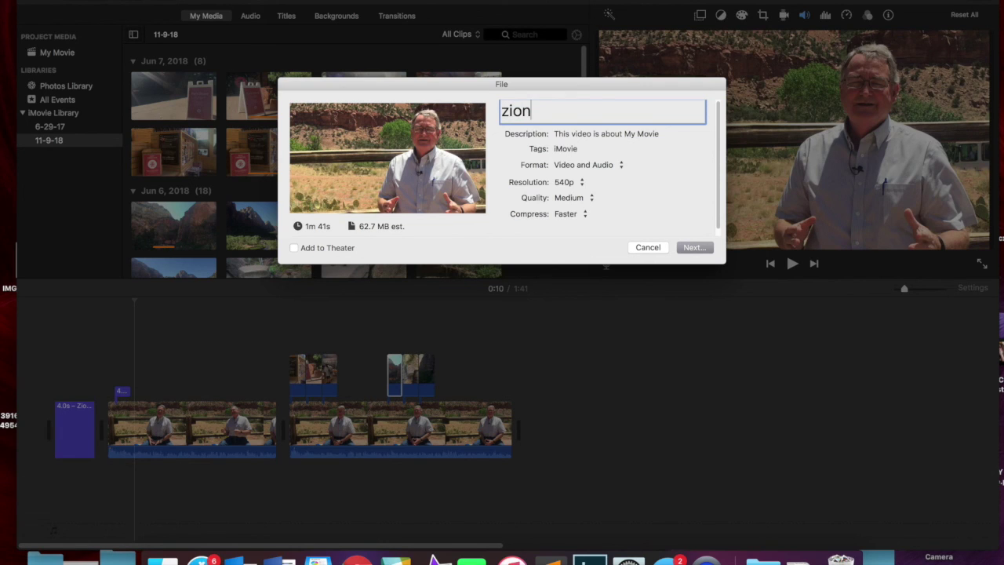
{"action": "left_click", "coordinate": [581, 182]}
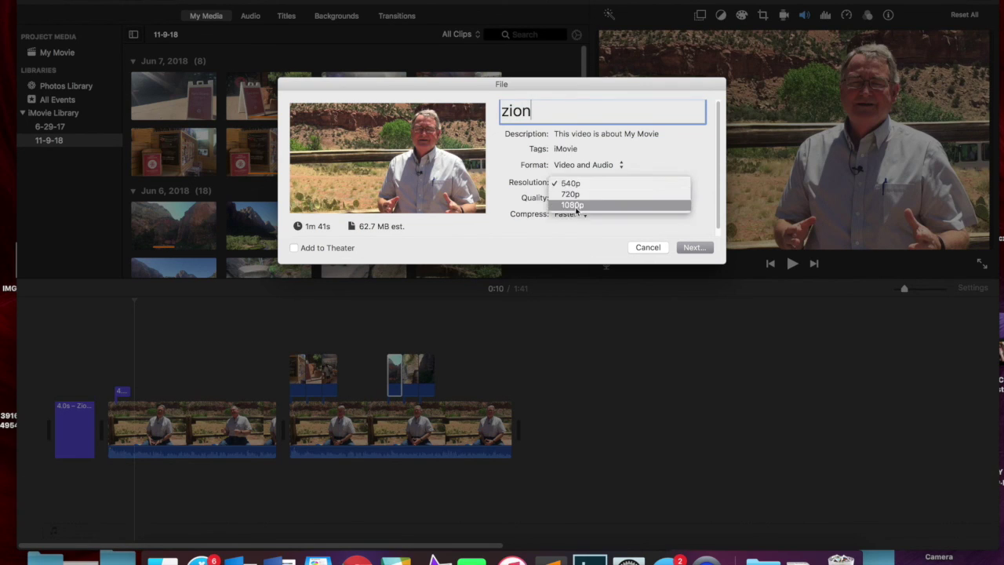
{"action": "left_click", "coordinate": [576, 209]}
{"action": "left_click", "coordinate": [572, 198]}
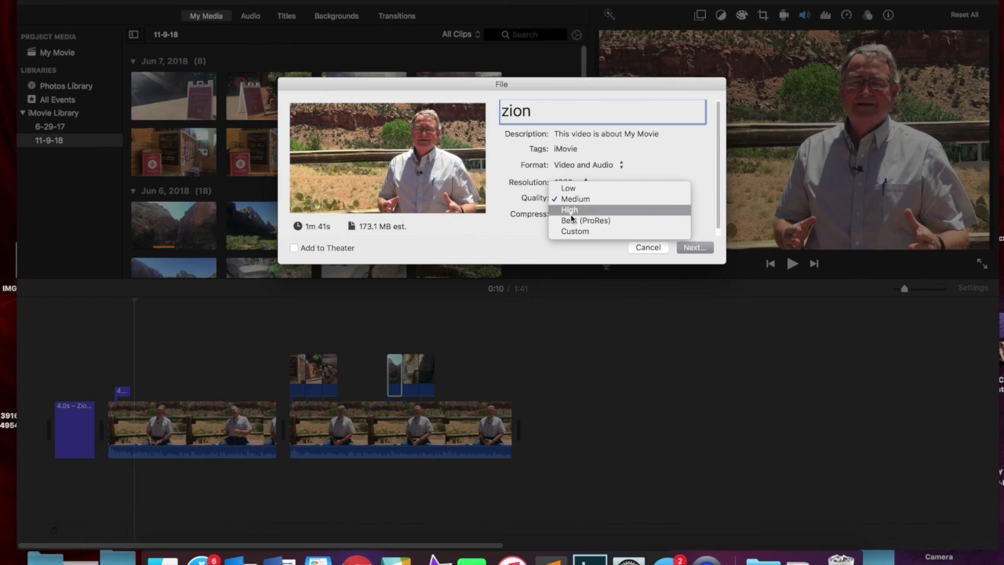
{"action": "left_click", "coordinate": [571, 212]}
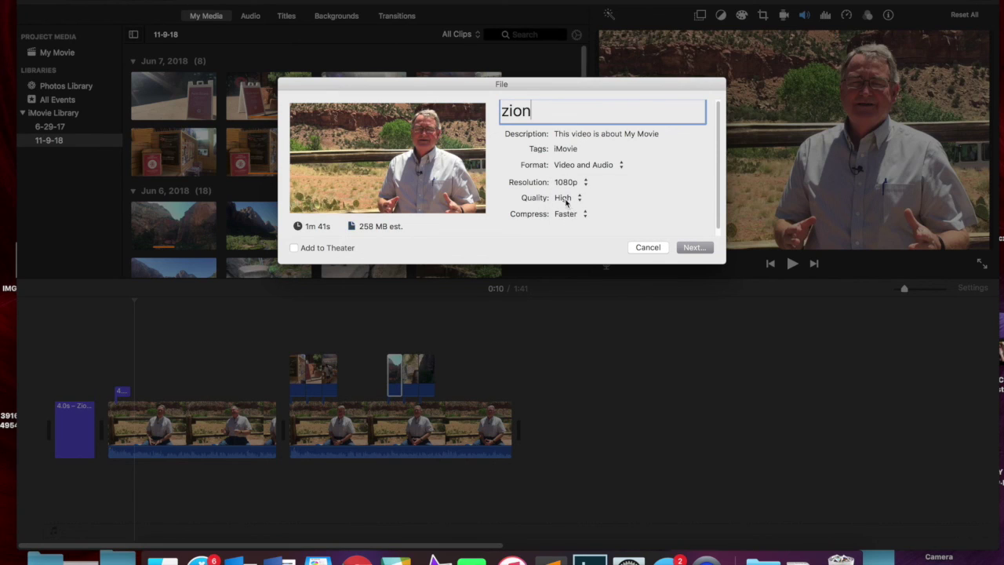
{"action": "left_click", "coordinate": [568, 202]}
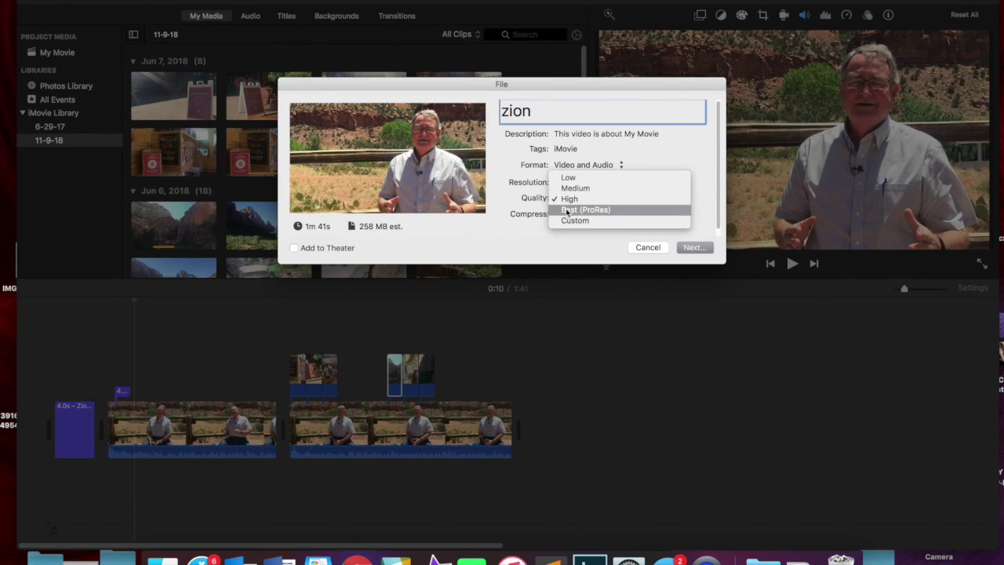
{"action": "left_click", "coordinate": [567, 210]}
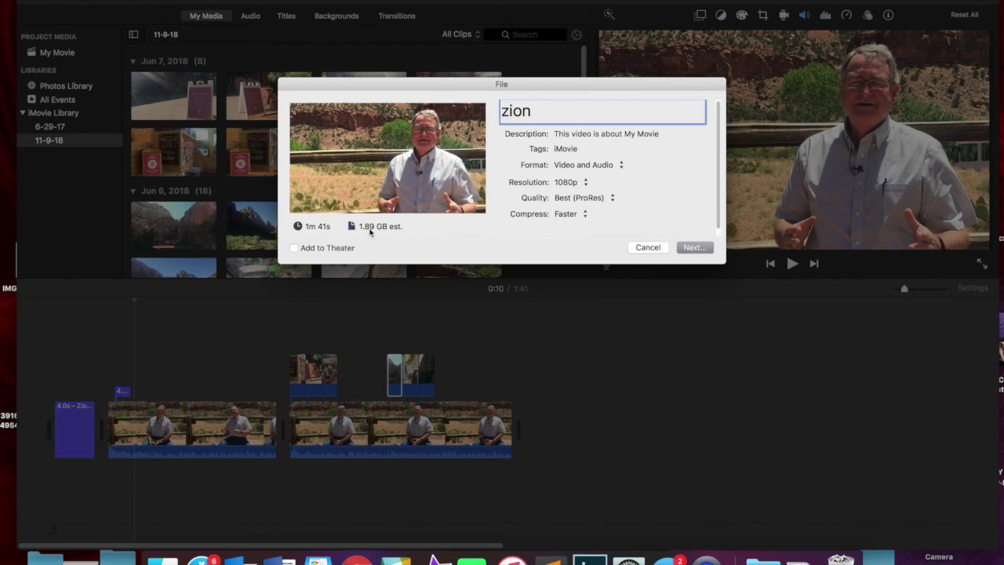
{"action": "left_click", "coordinate": [577, 202]}
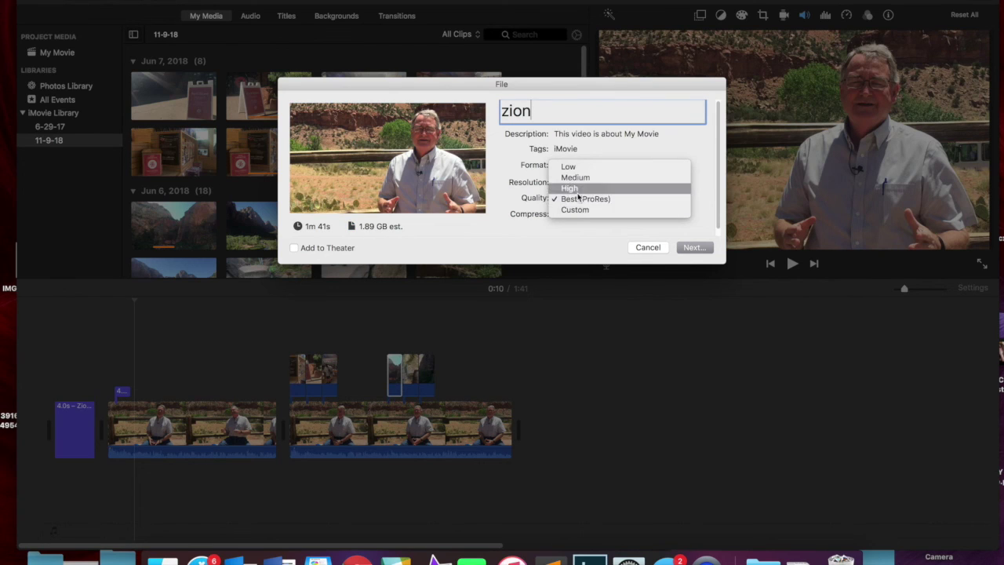
{"action": "left_click", "coordinate": [572, 188]}
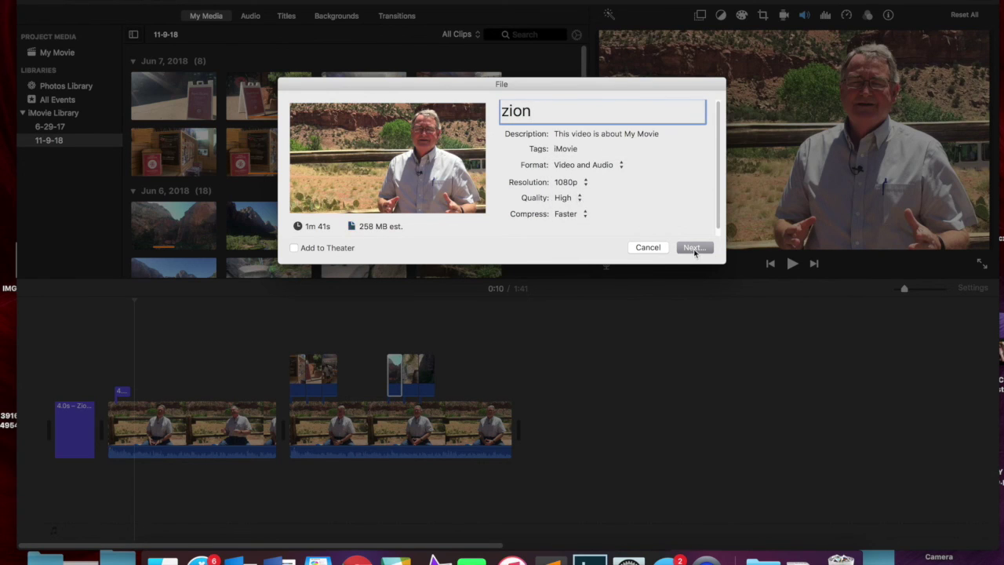